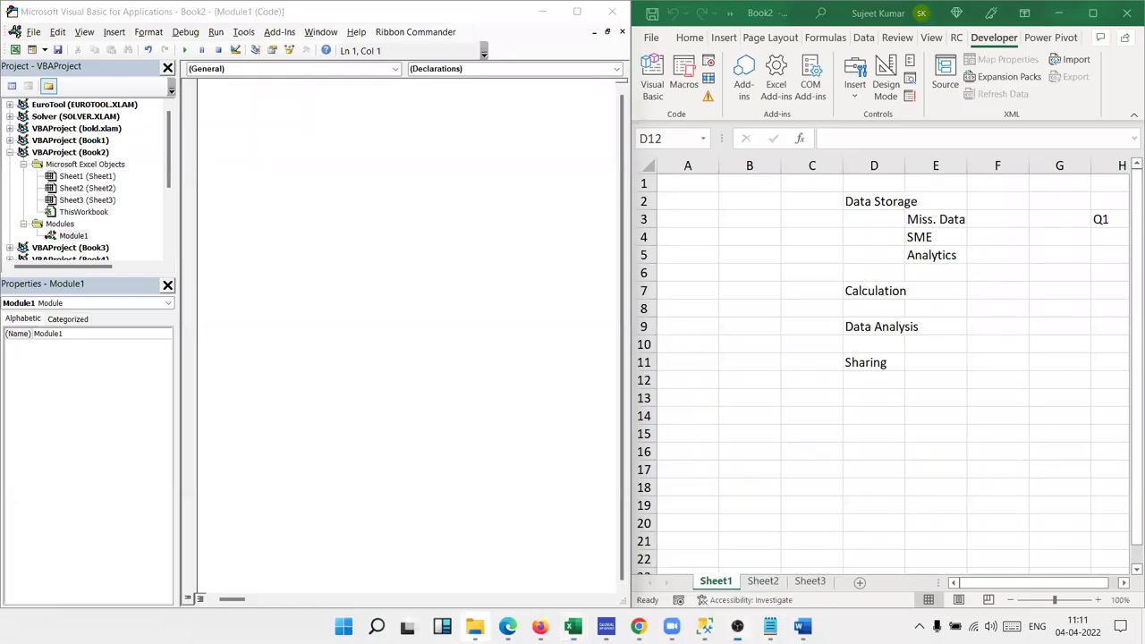
Start the live stream in OBS Studio and switch over to the browser.
{"action": "left_click", "coordinate": [737, 627]}
{"action": "left_click", "coordinate": [1024, 495]}
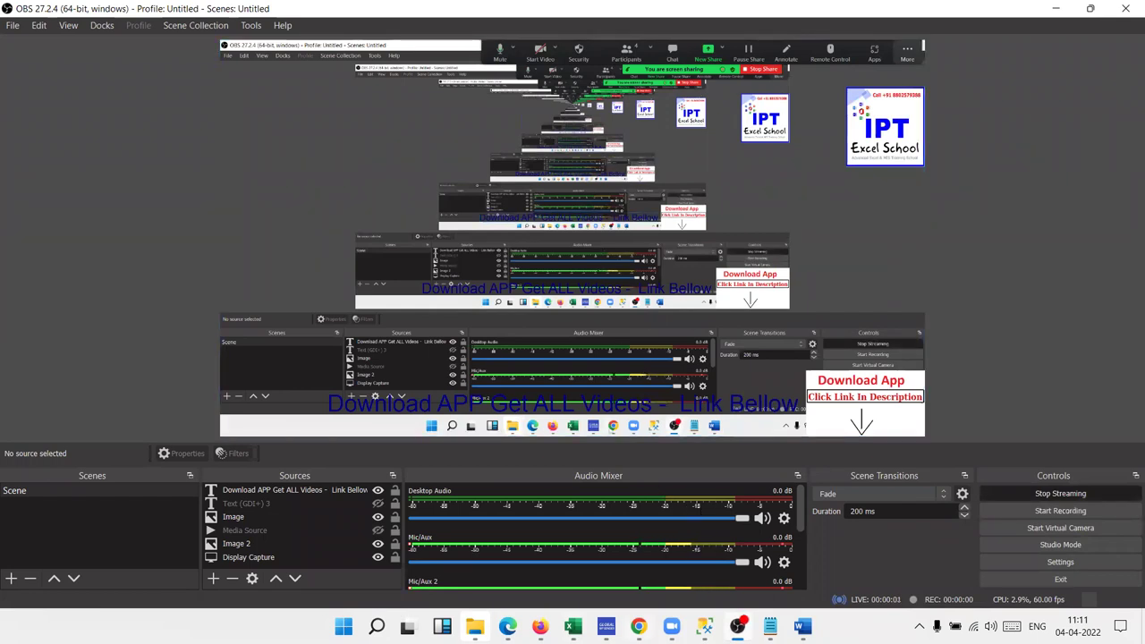
{"action": "key", "text": "alt+Tab"}
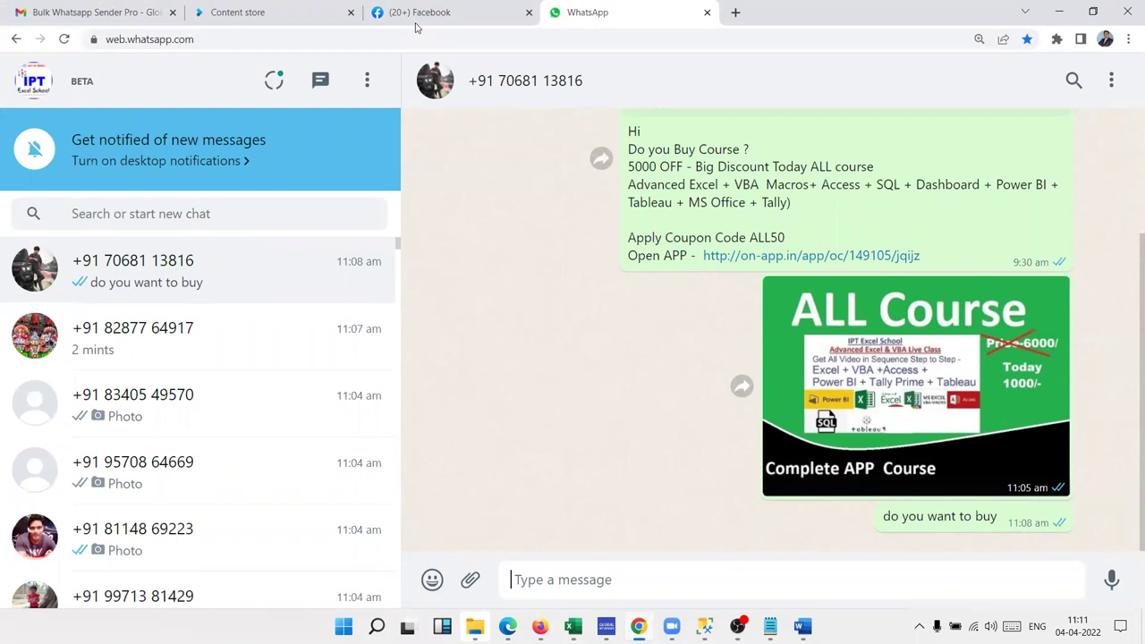
Load YouTube from the youtu.be suggestion in a new Chrome tab, then show the desktop.
{"action": "left_click", "coordinate": [733, 13]}
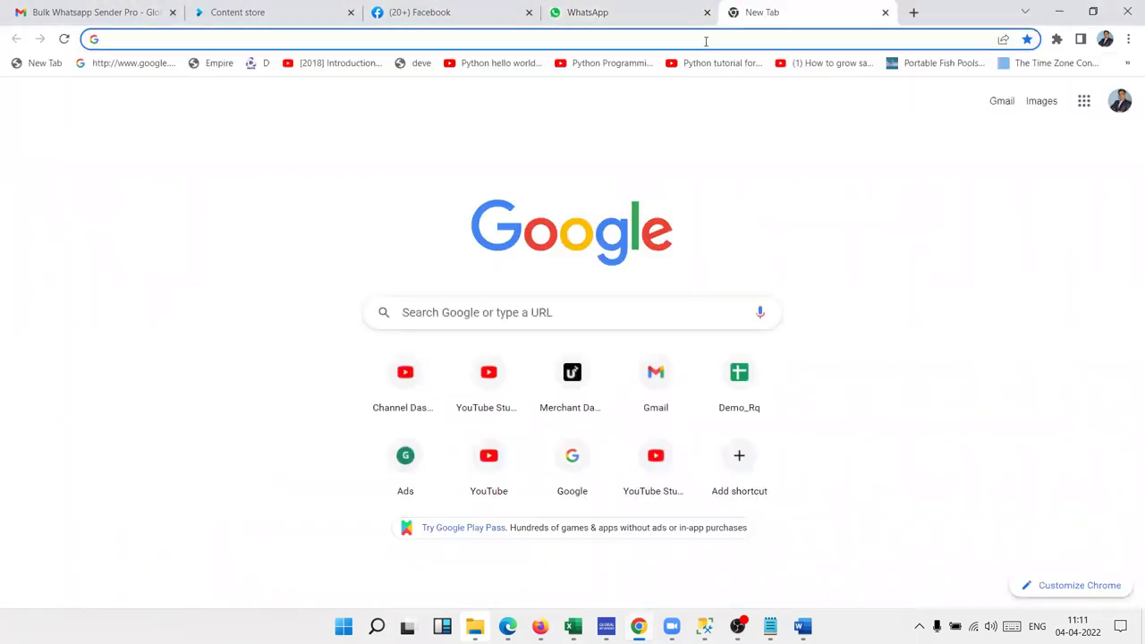
{"action": "type", "text": "ad"}
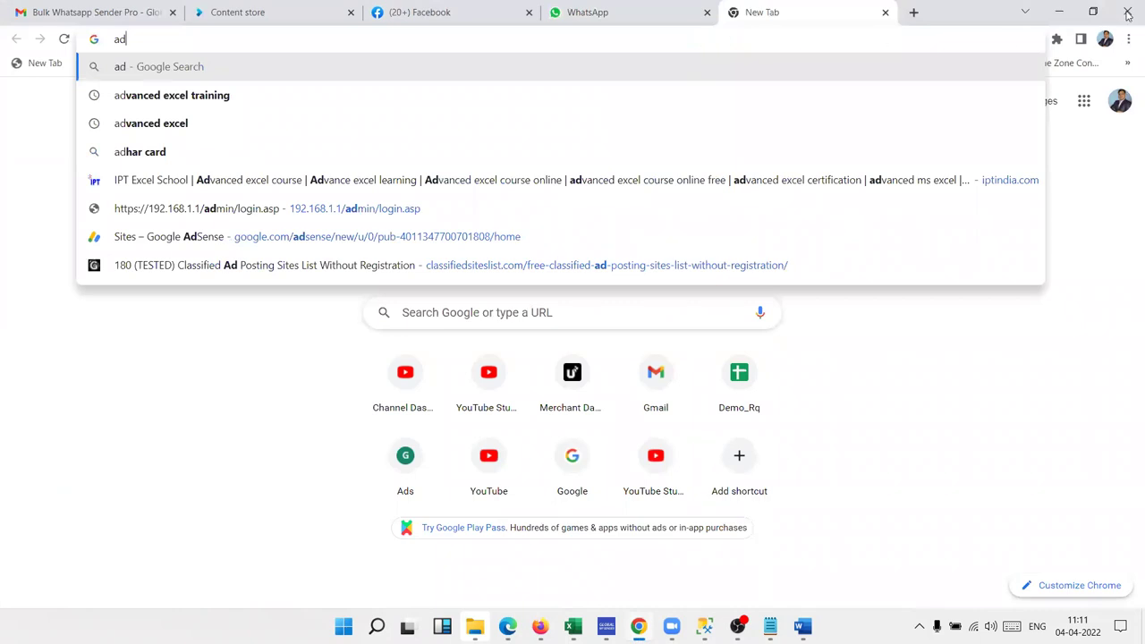
{"action": "key", "text": "BackSpace"}
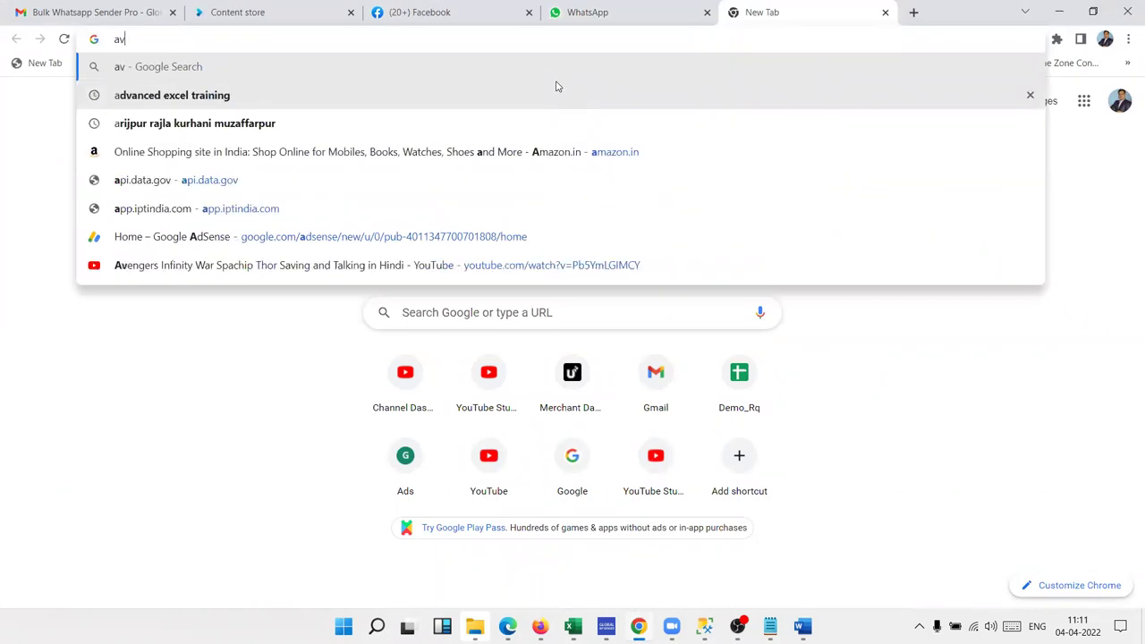
{"action": "type", "text": "v"}
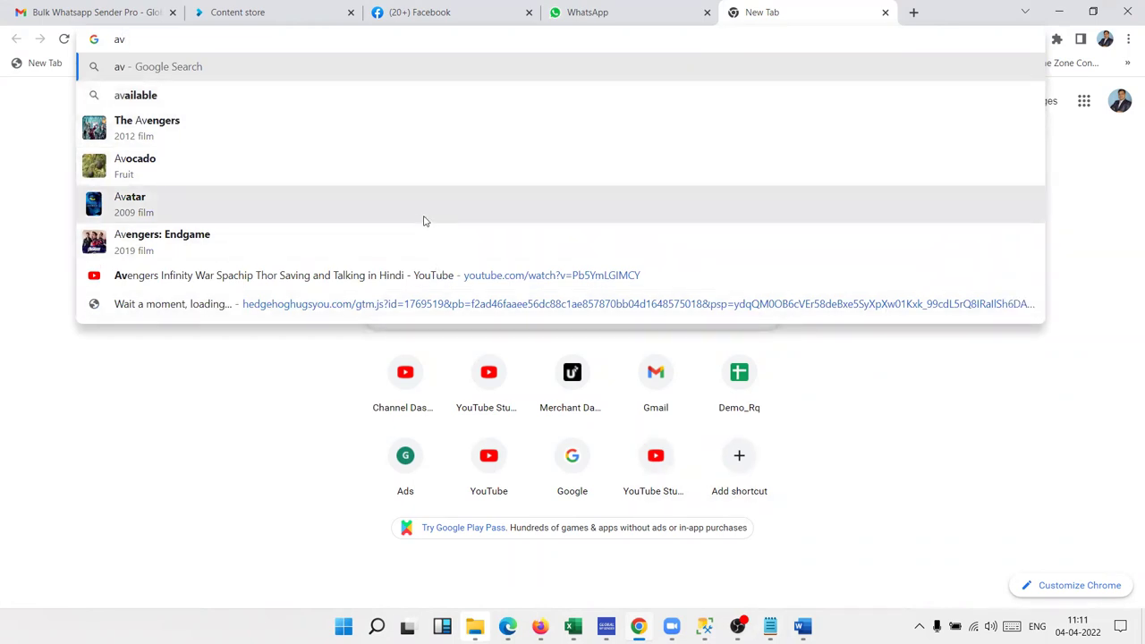
{"action": "key", "text": "BackSpace"}
{"action": "key", "text": "BackSpace"}
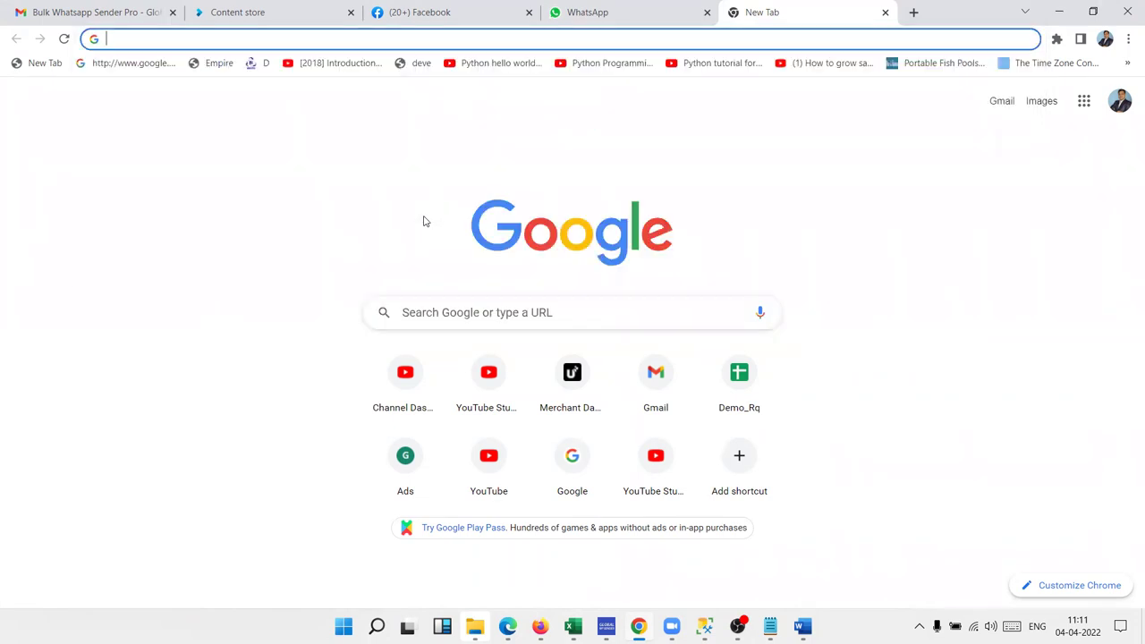
{"action": "type", "text": "y"}
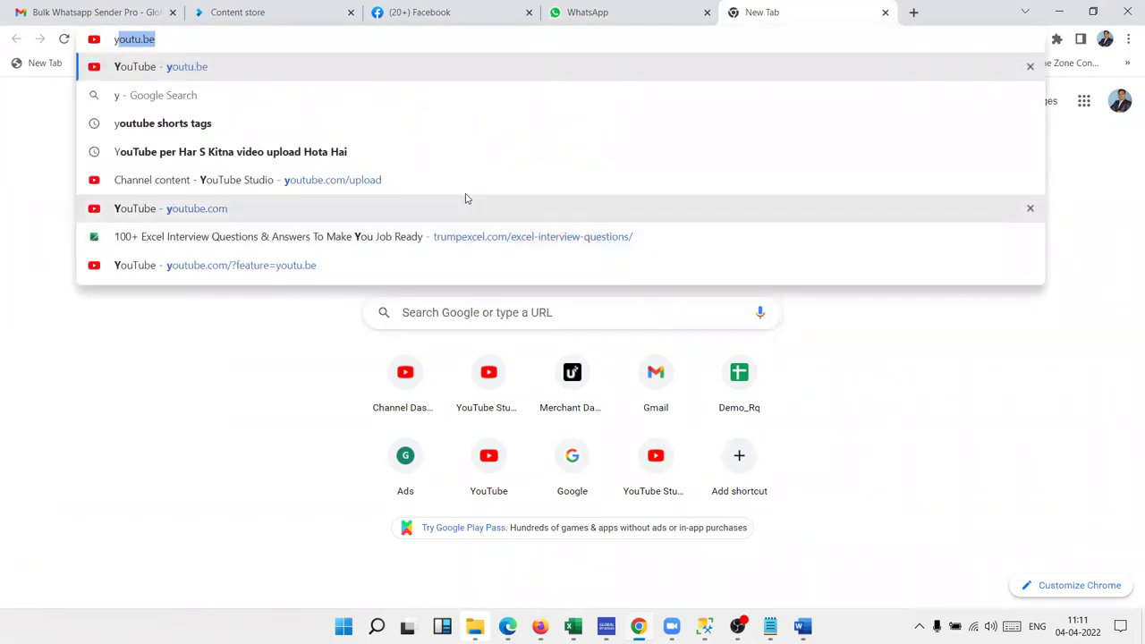
{"action": "left_click", "coordinate": [447, 80]}
{"action": "key", "text": "super+d"}
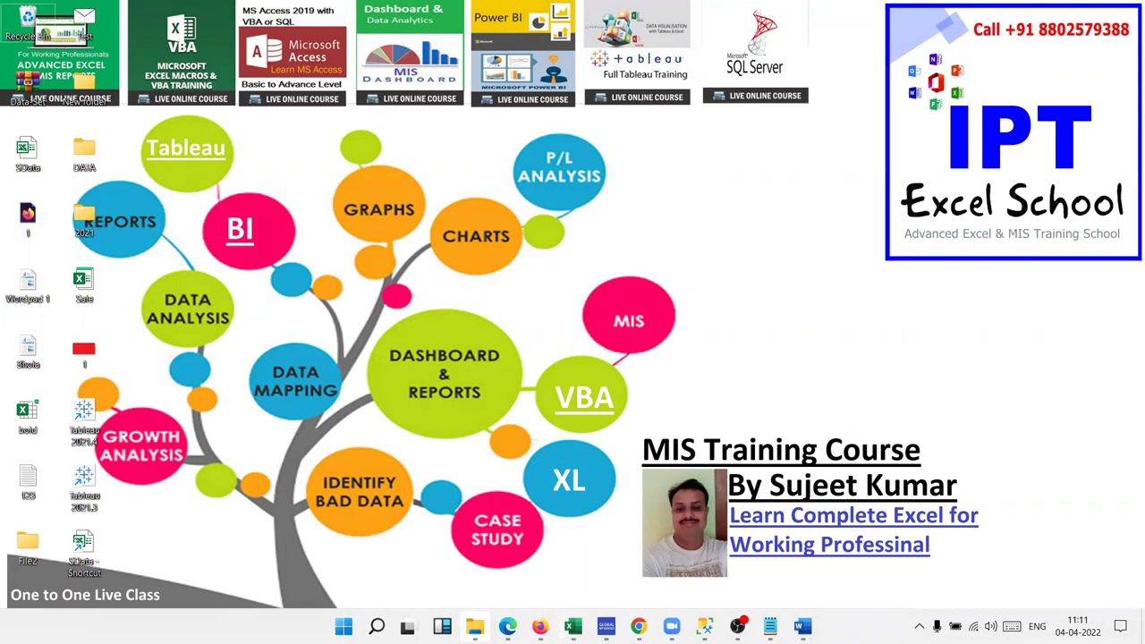
Create a Sub rr() procedure in Book2's Module1.
{"action": "mouse_move", "coordinate": [572, 626]}
{"action": "left_click", "coordinate": [657, 523]}
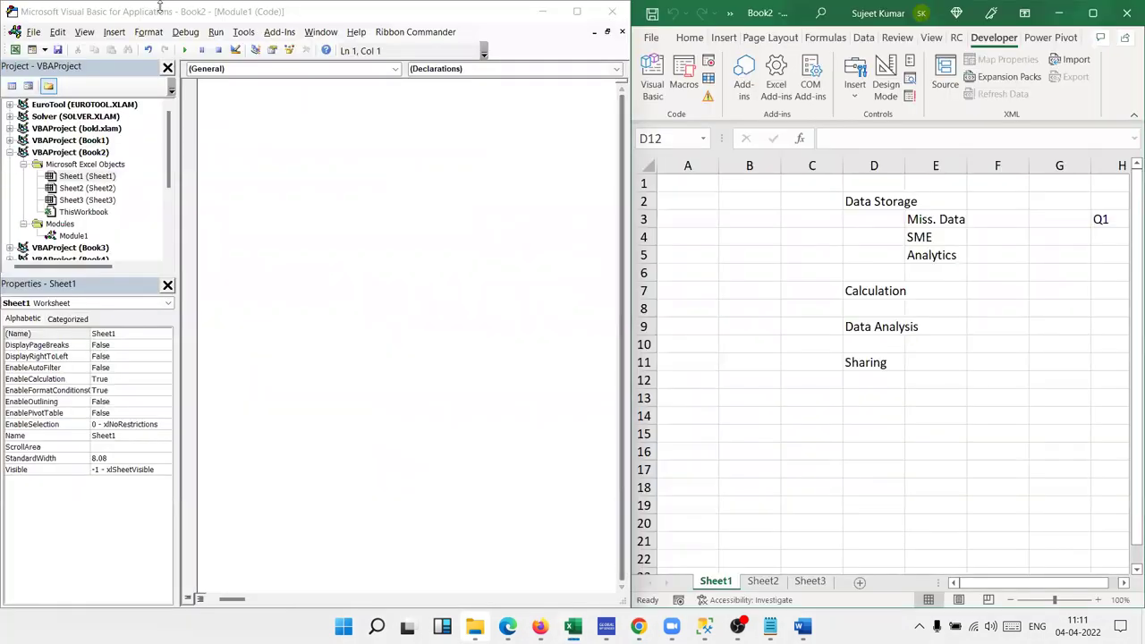
{"action": "left_click", "coordinate": [284, 119]}
{"action": "type", "text": "sub rr"}
{"action": "key", "text": "Return"}
{"action": "key", "text": "Return"}
{"action": "key", "text": "Return"}
Declare Dim r As Integer inside Sub rr.
{"action": "key", "text": "Up"}
{"action": "type", "text": "dim r as "}
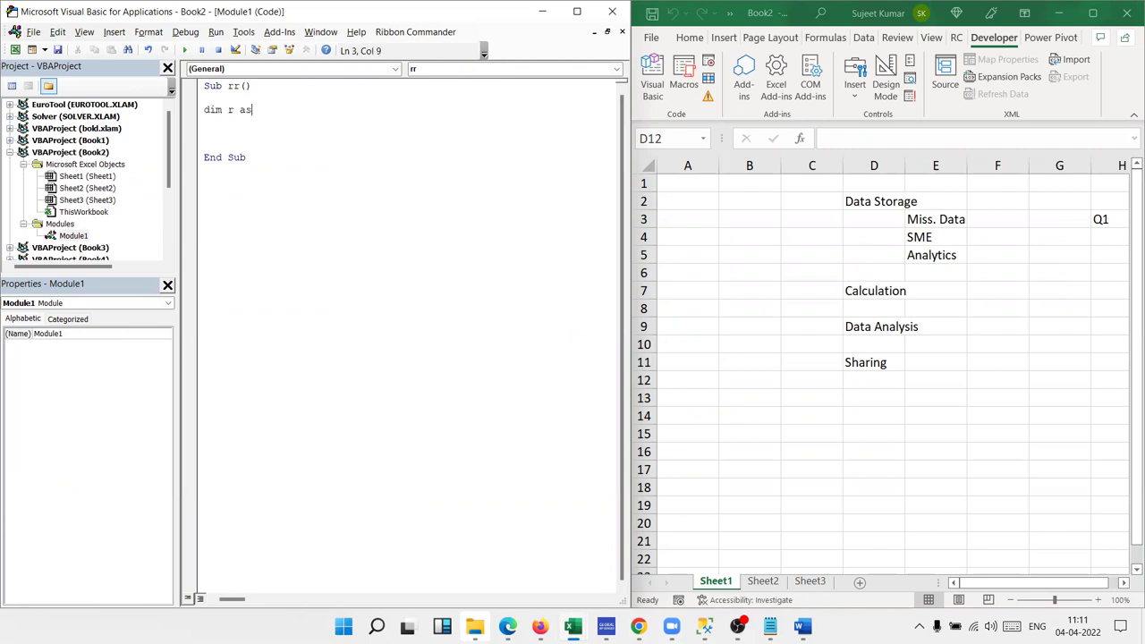
{"action": "type", "text": "in"}
{"action": "key", "text": "Return"}
{"action": "key", "text": "Return"}
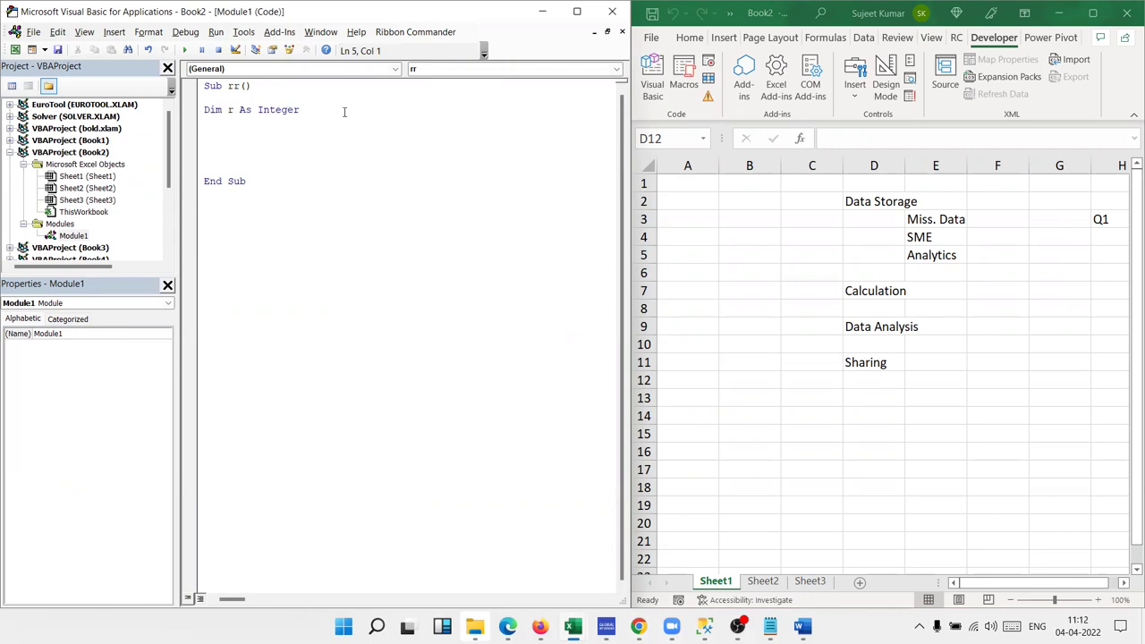
{"action": "left_click_drag", "start_coordinate": [343, 112], "coordinate": [204, 111]}
{"action": "left_click", "coordinate": [230, 157]}
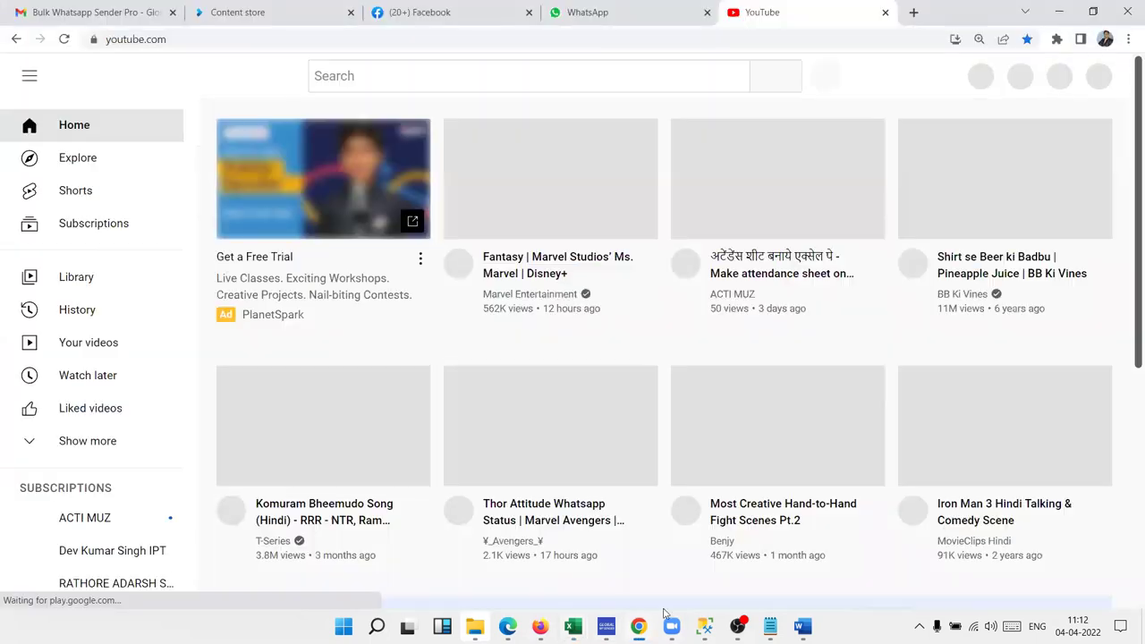
Open YouTube's Create > Go live page for the channel.
{"action": "left_click", "coordinate": [637, 626]}
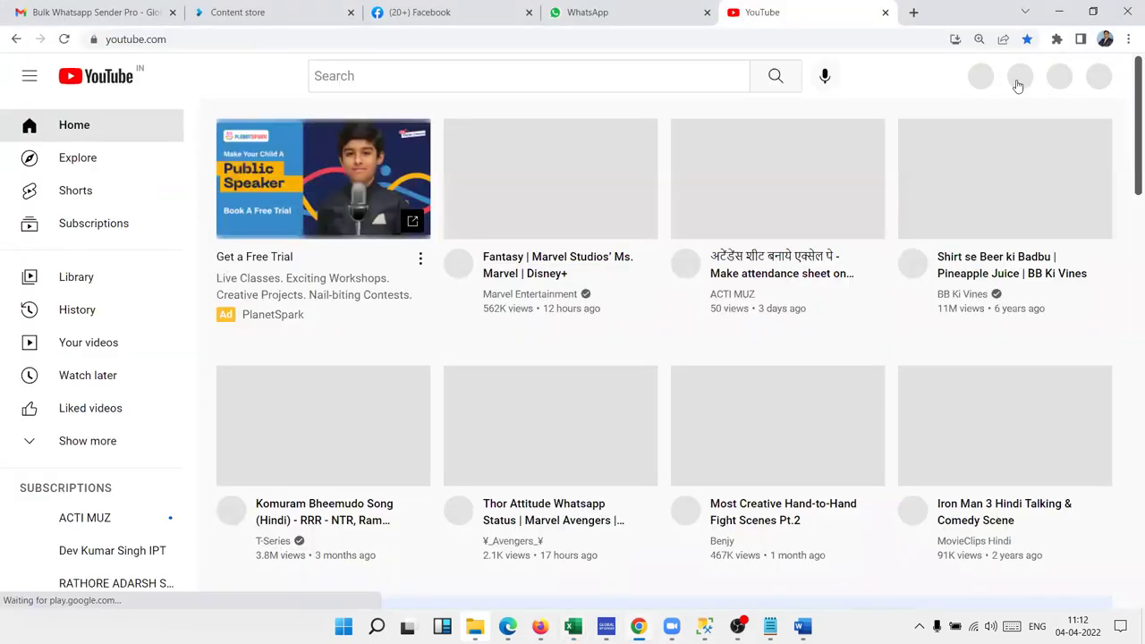
{"action": "left_click", "coordinate": [966, 78]}
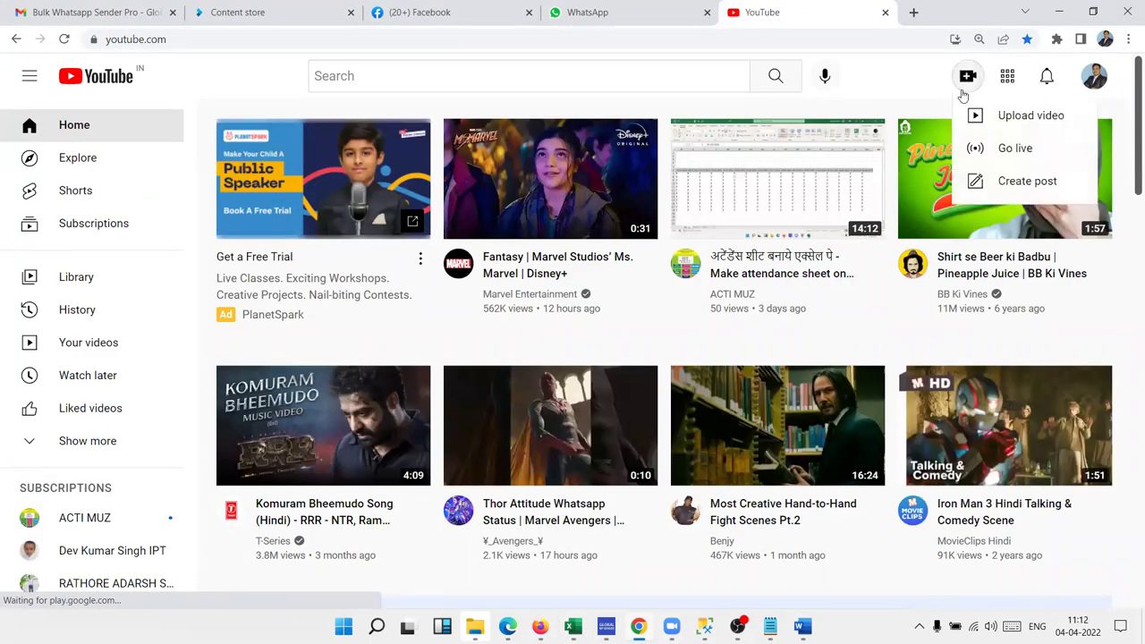
{"action": "left_click", "coordinate": [984, 145]}
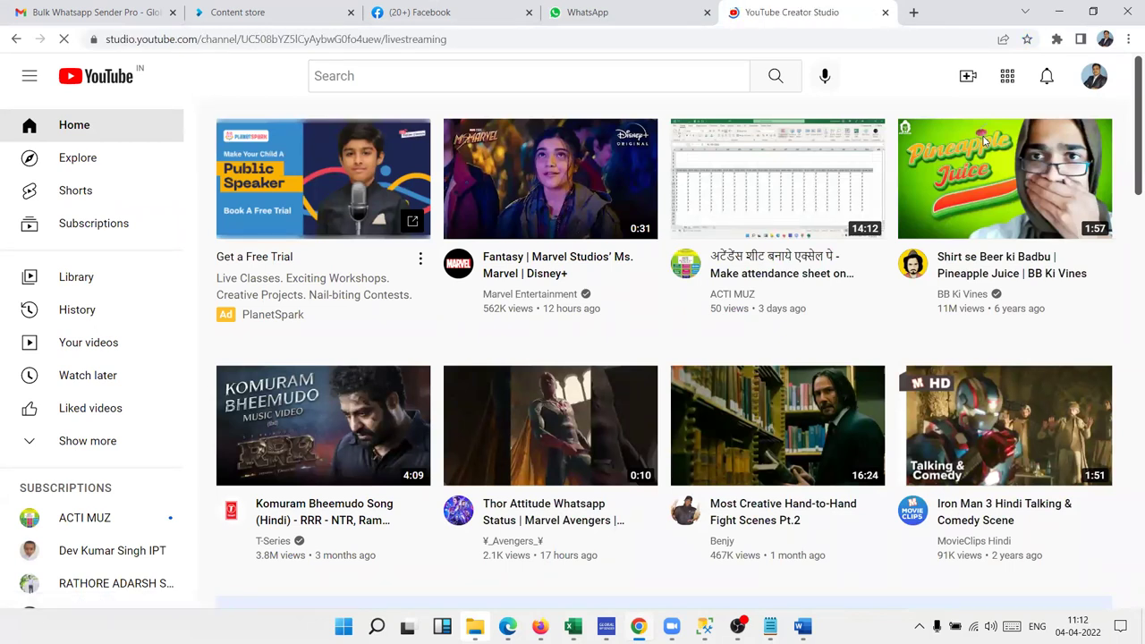
Bring the VBA editor back with the Book2 workbook beside it.
{"action": "key", "text": "super+Tab"}
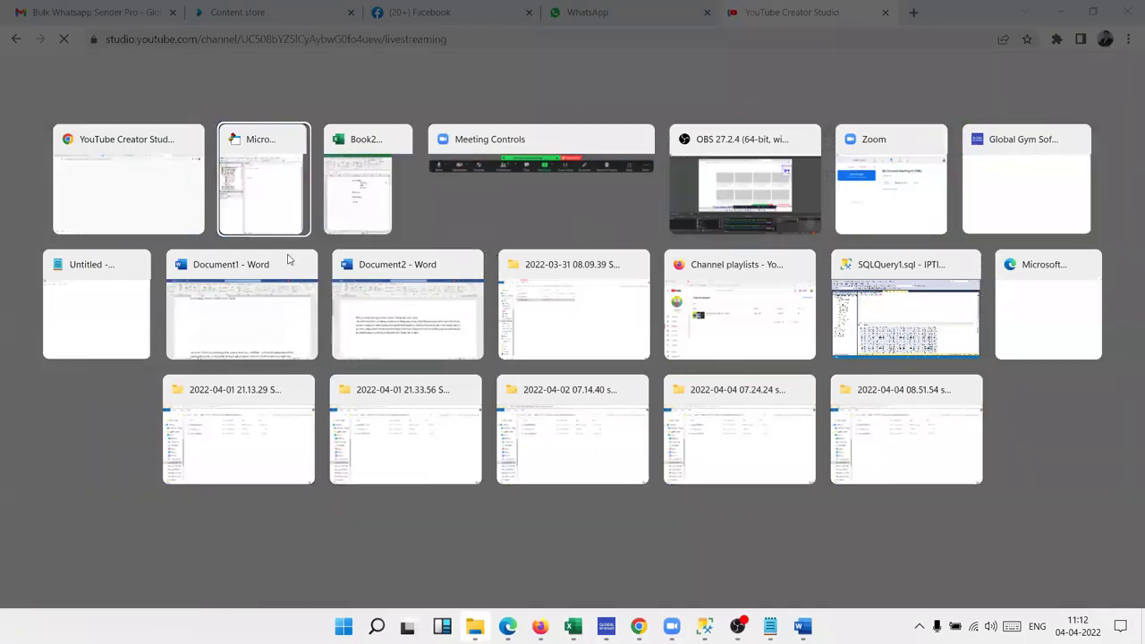
{"action": "left_click", "coordinate": [240, 206]}
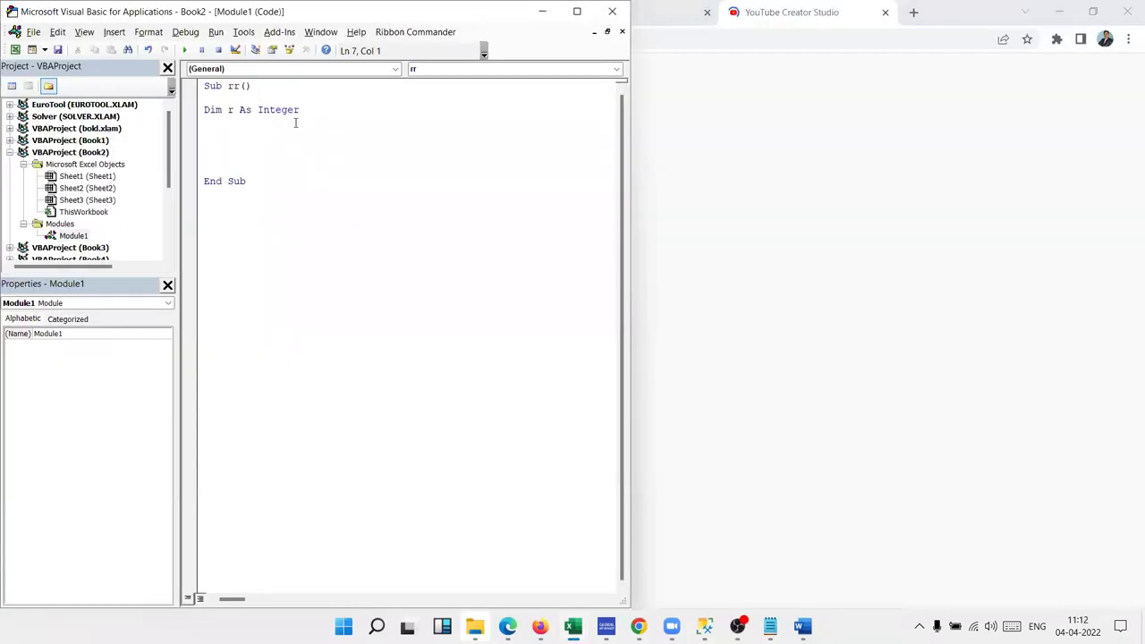
{"action": "left_click", "coordinate": [314, 102]}
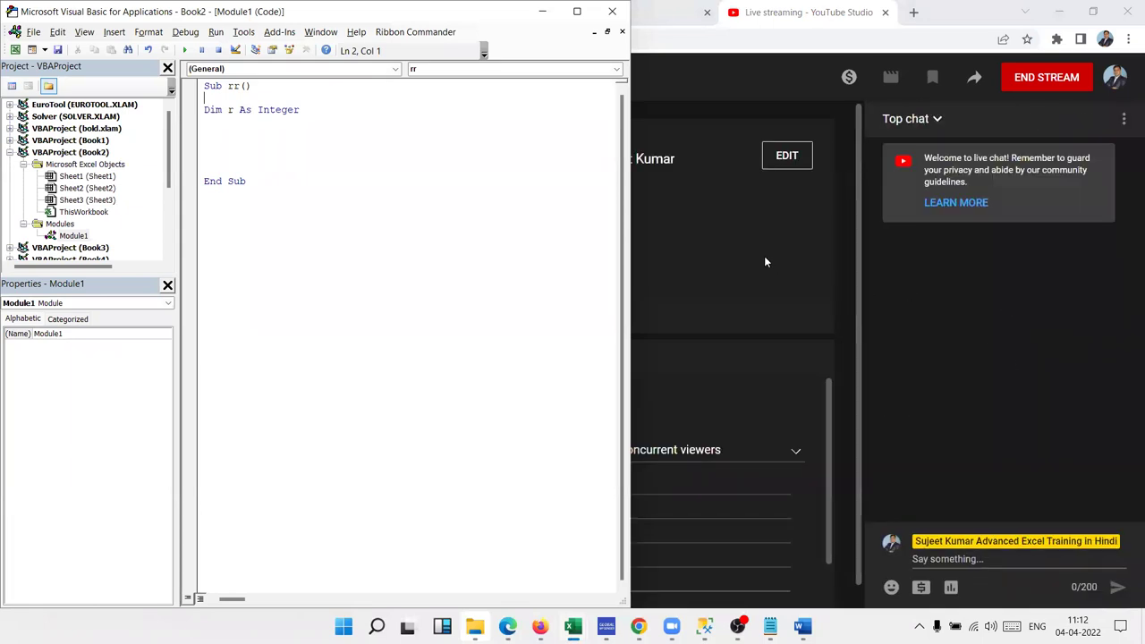
{"action": "left_click", "coordinate": [255, 134]}
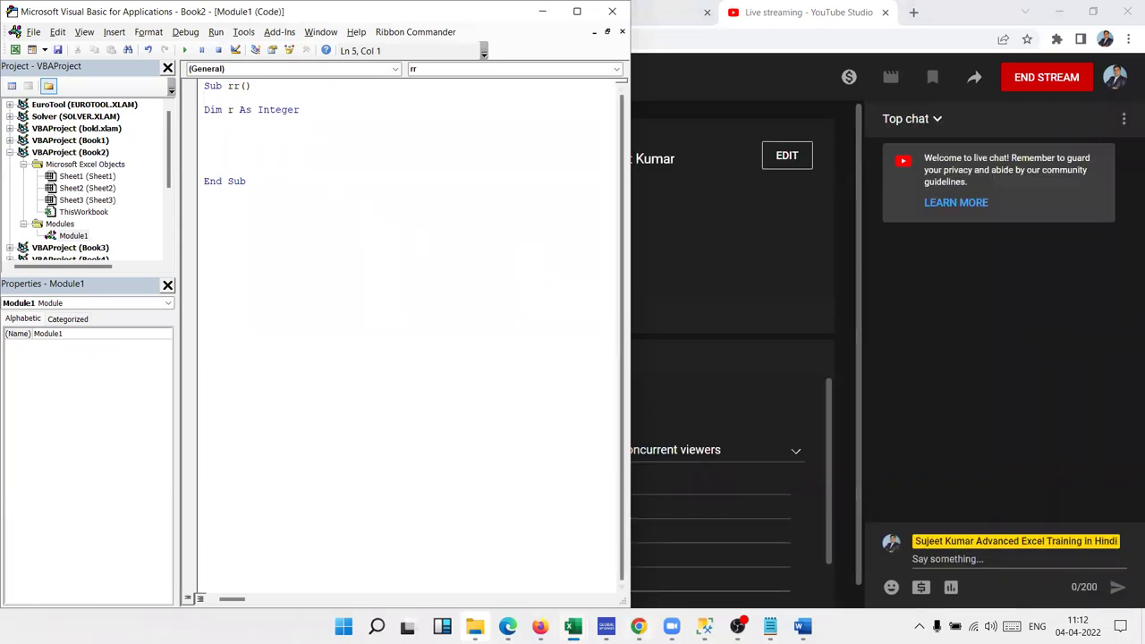
{"action": "left_click", "coordinate": [572, 626]}
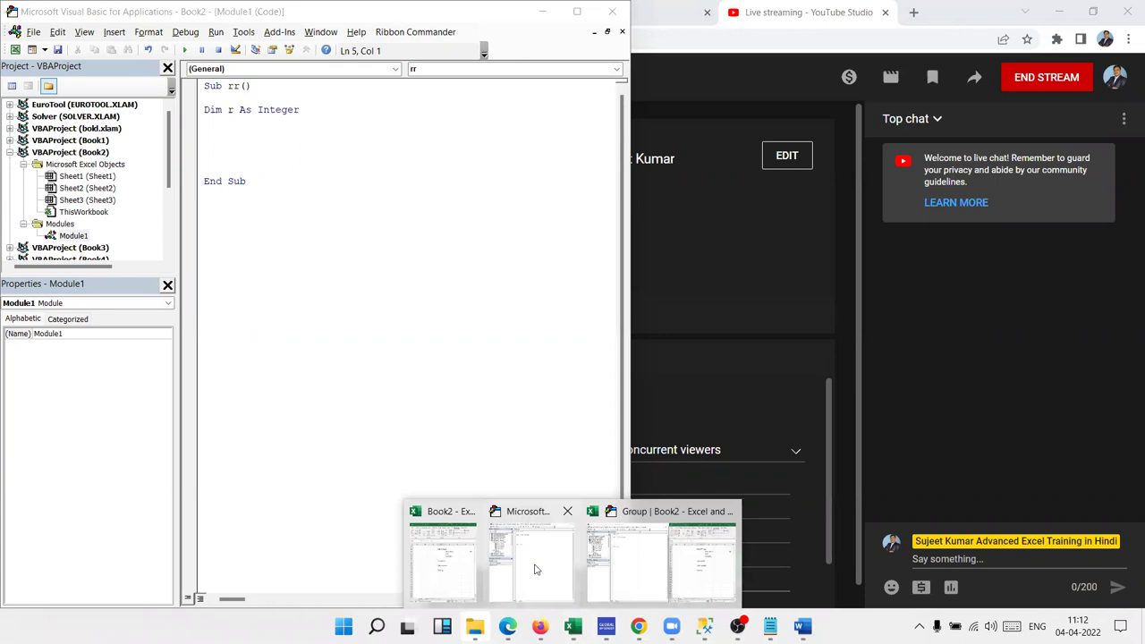
{"action": "left_click", "coordinate": [466, 570]}
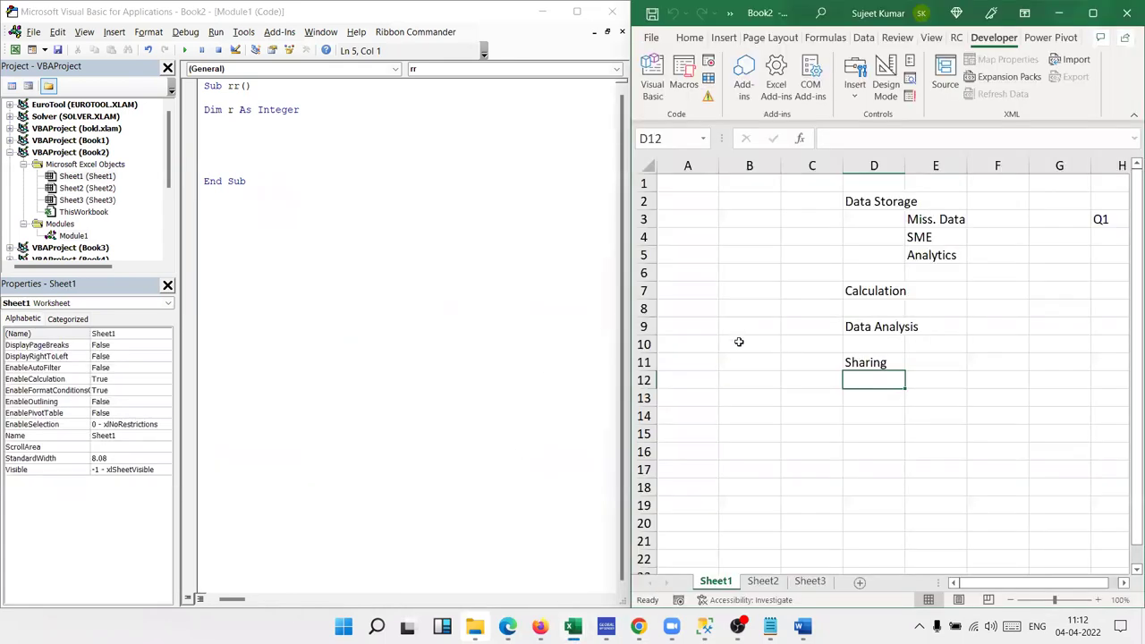
Replace the declaration with Range("A1").Value = 20 + 30.
{"action": "left_click", "coordinate": [325, 121]}
{"action": "left_click_drag", "start_coordinate": [325, 120], "coordinate": [204, 98]}
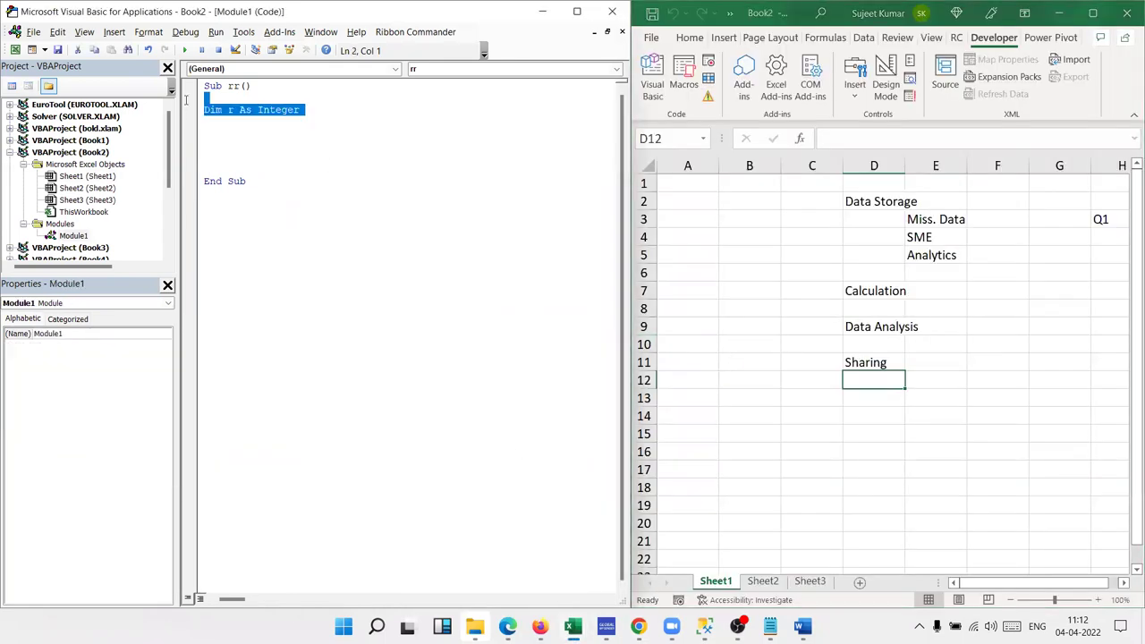
{"action": "type", "text": "20+"}
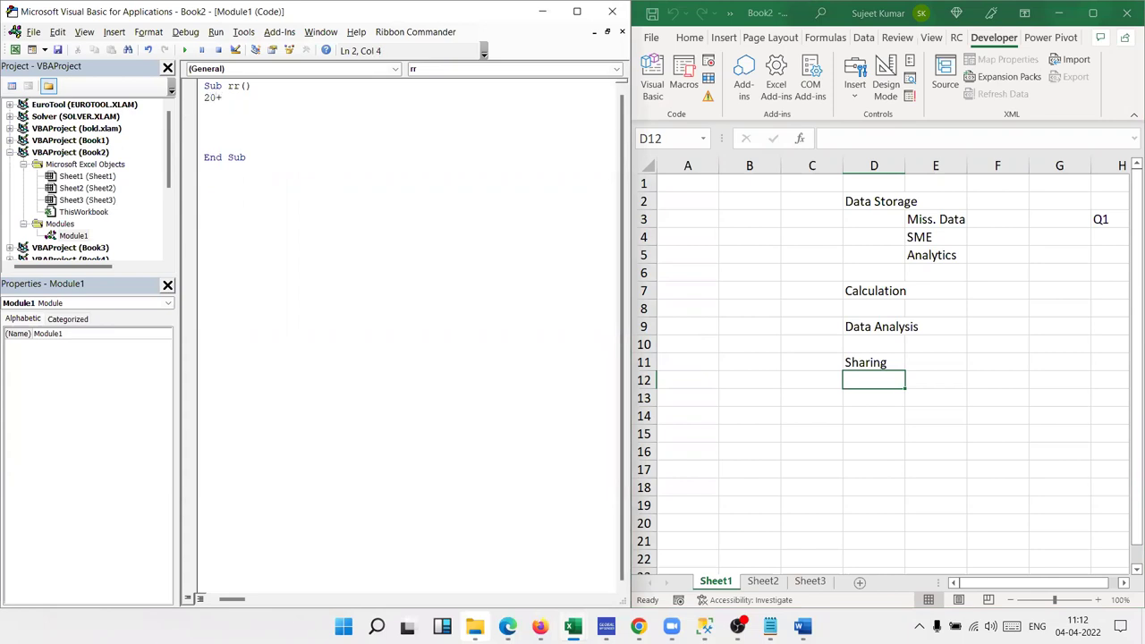
{"action": "type", "text": "30"}
{"action": "left_click", "coordinate": [181, 102]}
{"action": "key", "text": "Return"}
{"action": "key", "text": "Left"}
{"action": "type", "text": "range"}
{"action": "type", "text": "(\"A"}
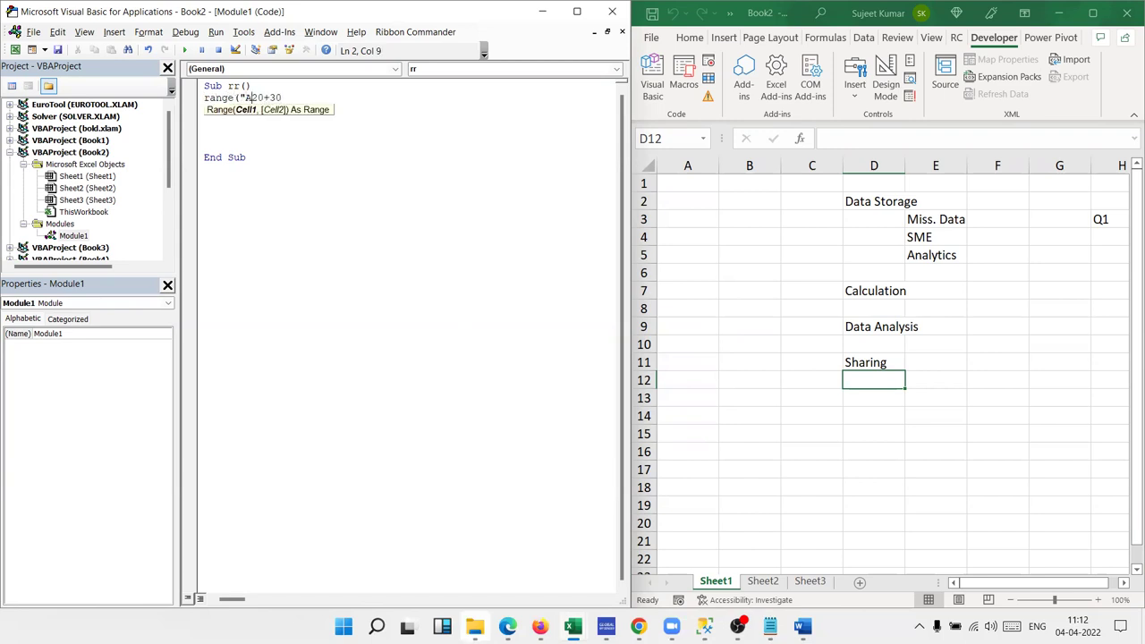
{"action": "type", "text": "1\").value="}
{"action": "key", "text": "Escape"}
{"action": "left_click", "coordinate": [246, 136]}
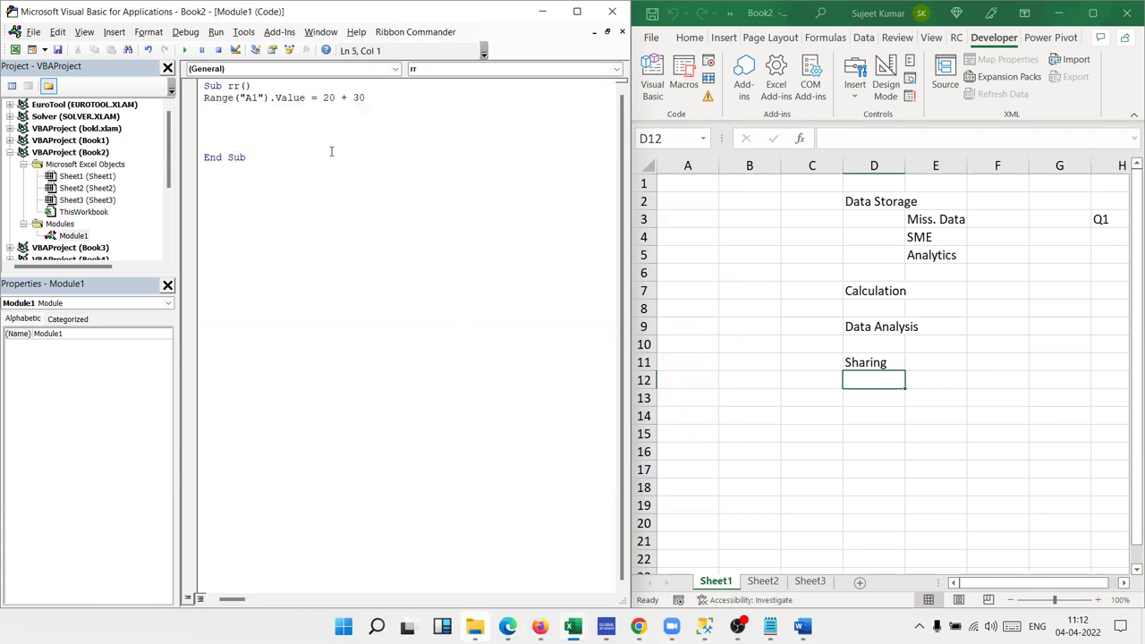
{"action": "key", "text": "Down"}
Select cell A1 and run the rr macro so A1 shows 50.
{"action": "left_click", "coordinate": [689, 185]}
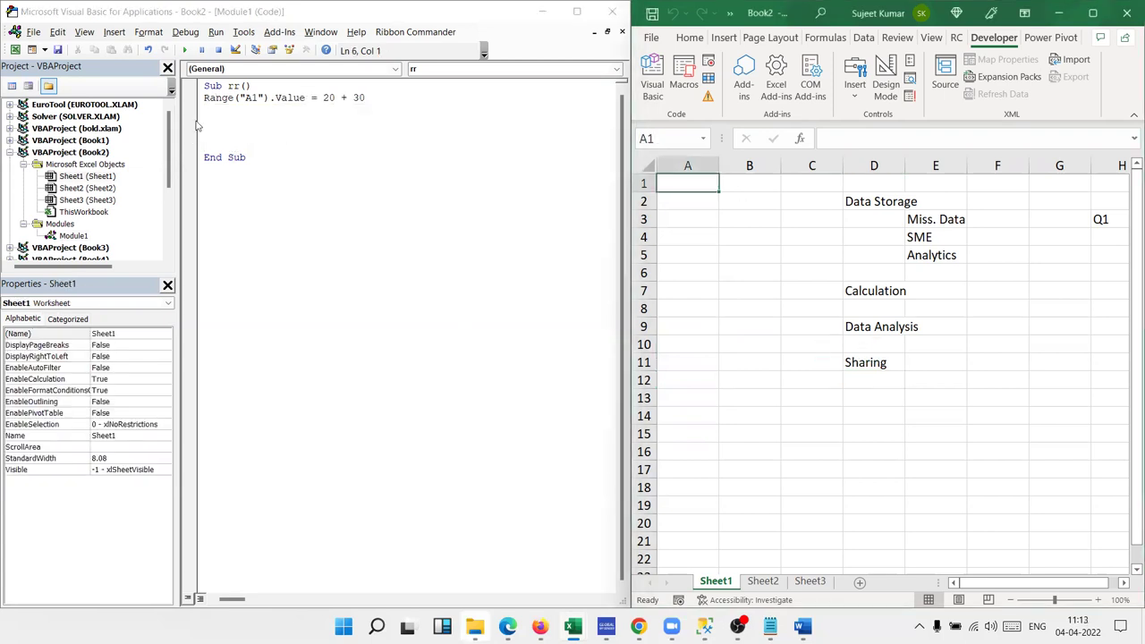
{"action": "left_click", "coordinate": [204, 121]}
{"action": "left_click", "coordinate": [184, 50]}
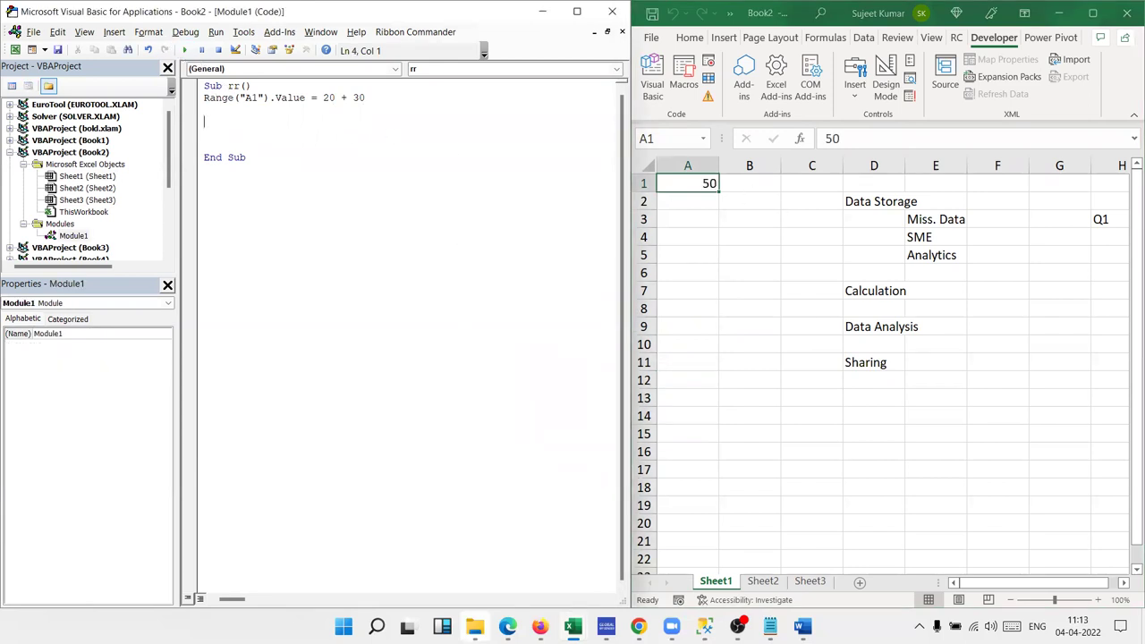
{"action": "left_click", "coordinate": [642, 580]}
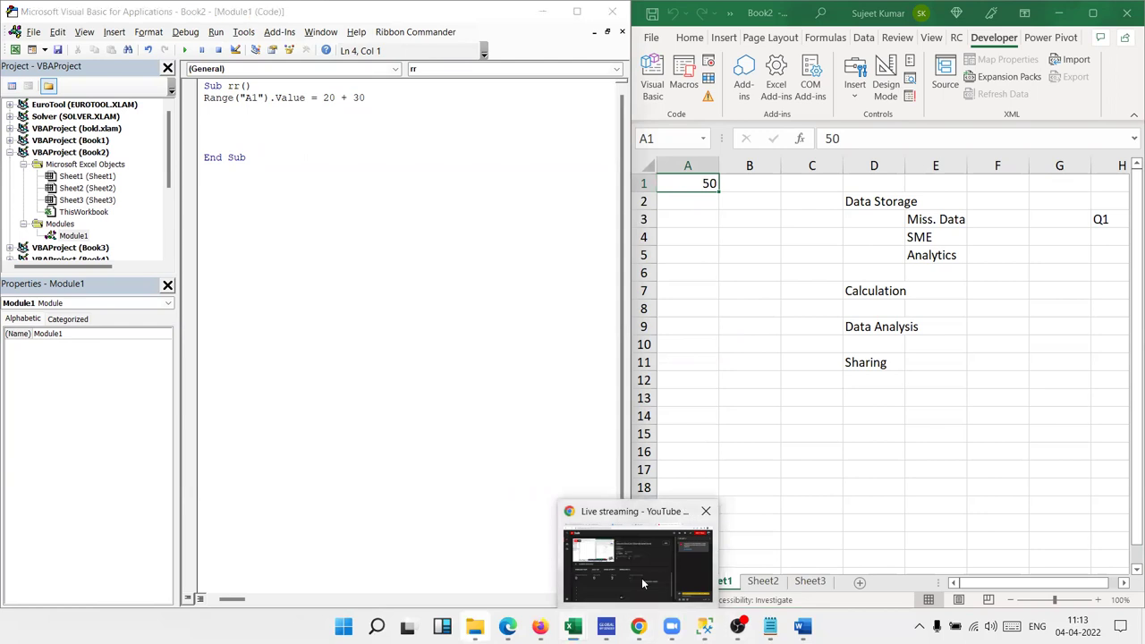
{"action": "left_click", "coordinate": [641, 578]}
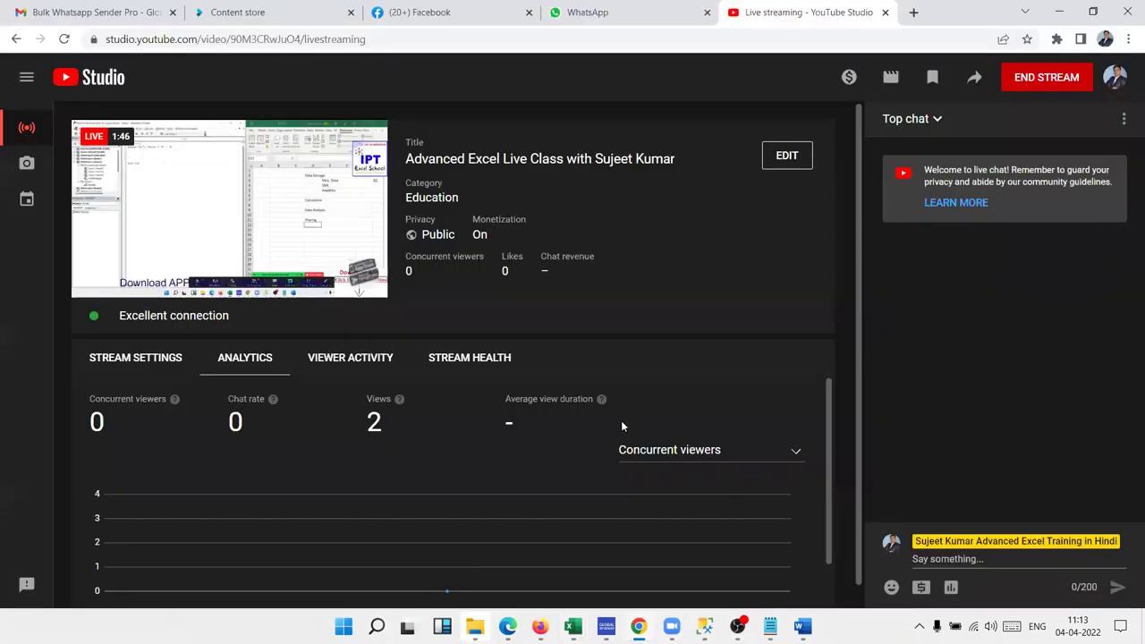
{"action": "key", "text": "alt+Tab"}
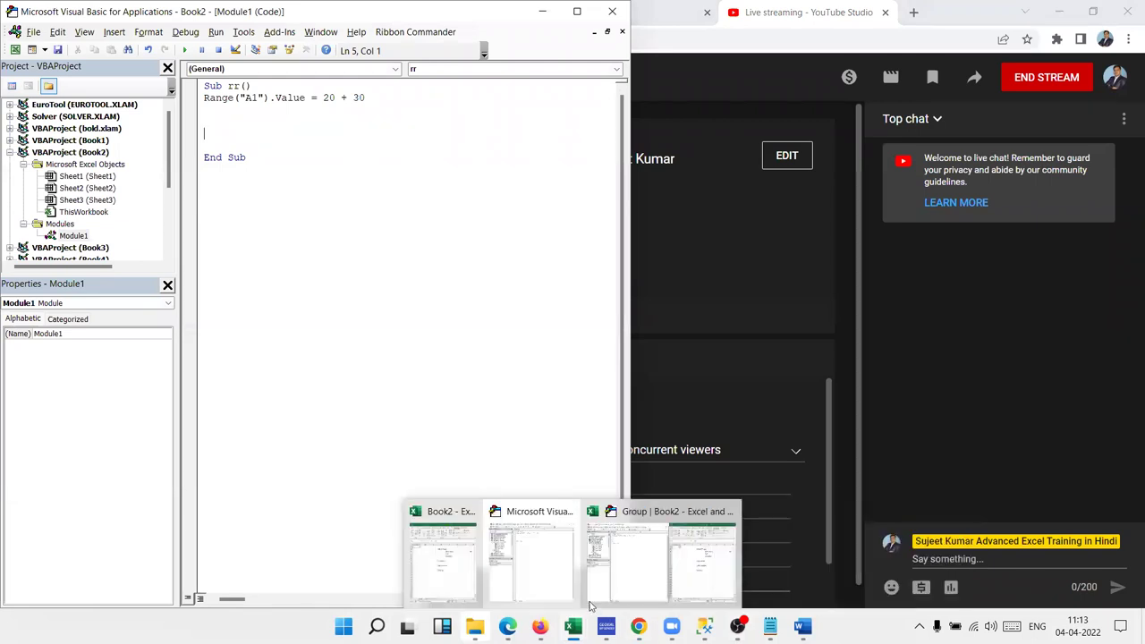
{"action": "left_click", "coordinate": [702, 575]}
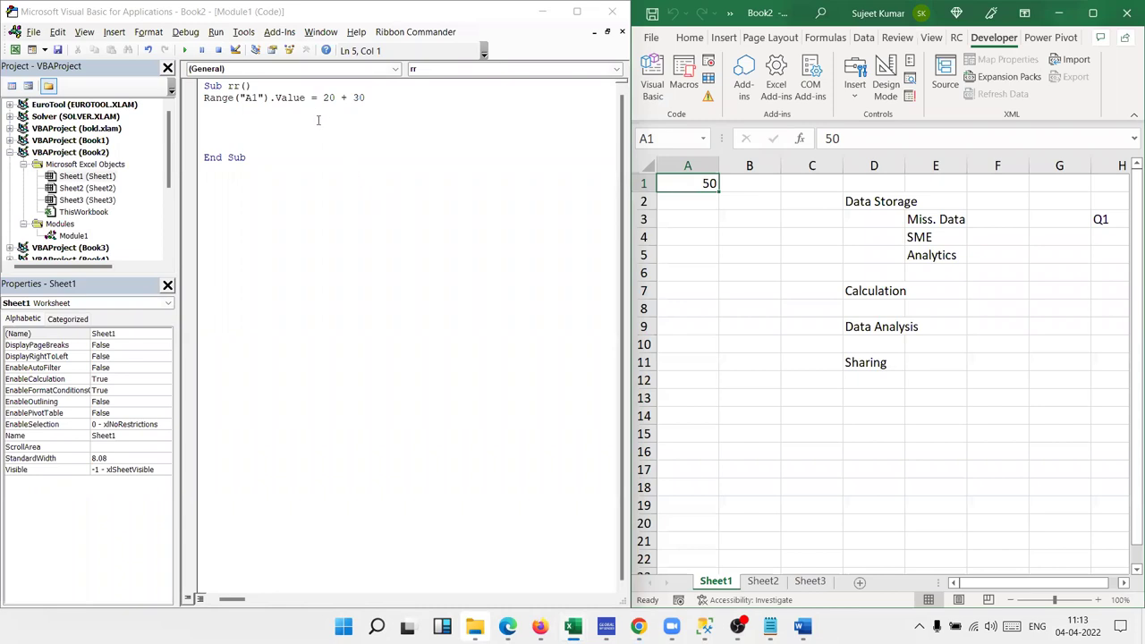
Change the assignment to d = 20 + 30 and add a MsgBox d line.
{"action": "left_click_drag", "start_coordinate": [310, 98], "coordinate": [204, 99]}
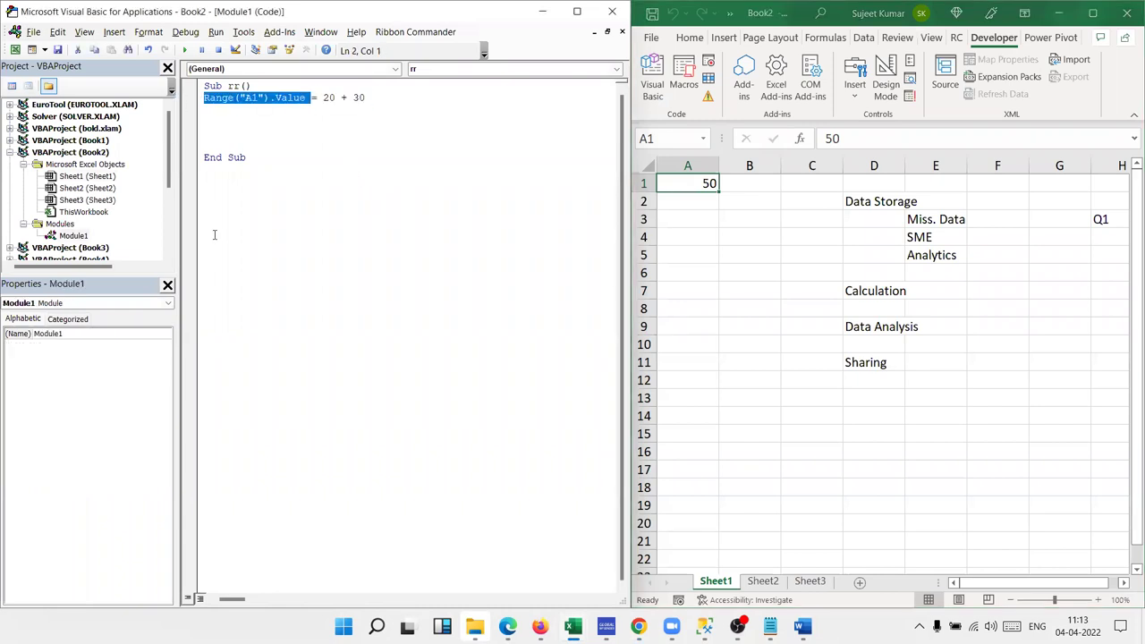
{"action": "type", "text": "d"}
{"action": "left_click", "coordinate": [234, 110]}
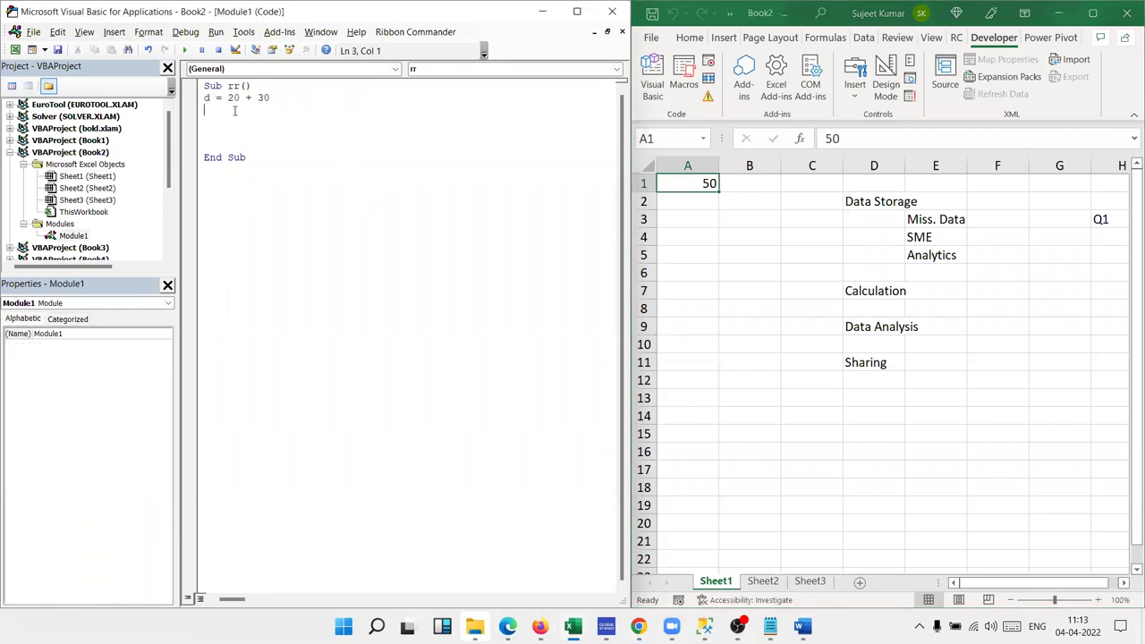
{"action": "key", "text": "Return"}
{"action": "type", "text": "msgbpo"}
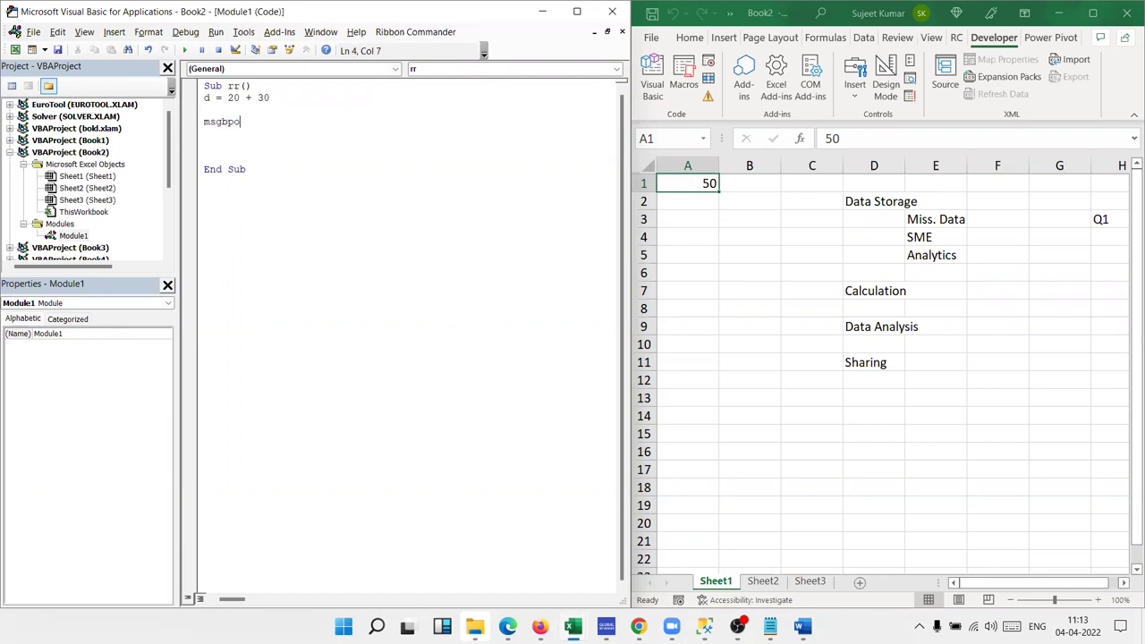
{"action": "key", "text": "BackSpace"}
{"action": "key", "text": "BackSpace"}
{"action": "type", "text": "ox "}
{"action": "type", "text": "d"}
{"action": "left_click", "coordinate": [268, 163]}
Run rr and dismiss the message box showing 50.
{"action": "left_click", "coordinate": [184, 50]}
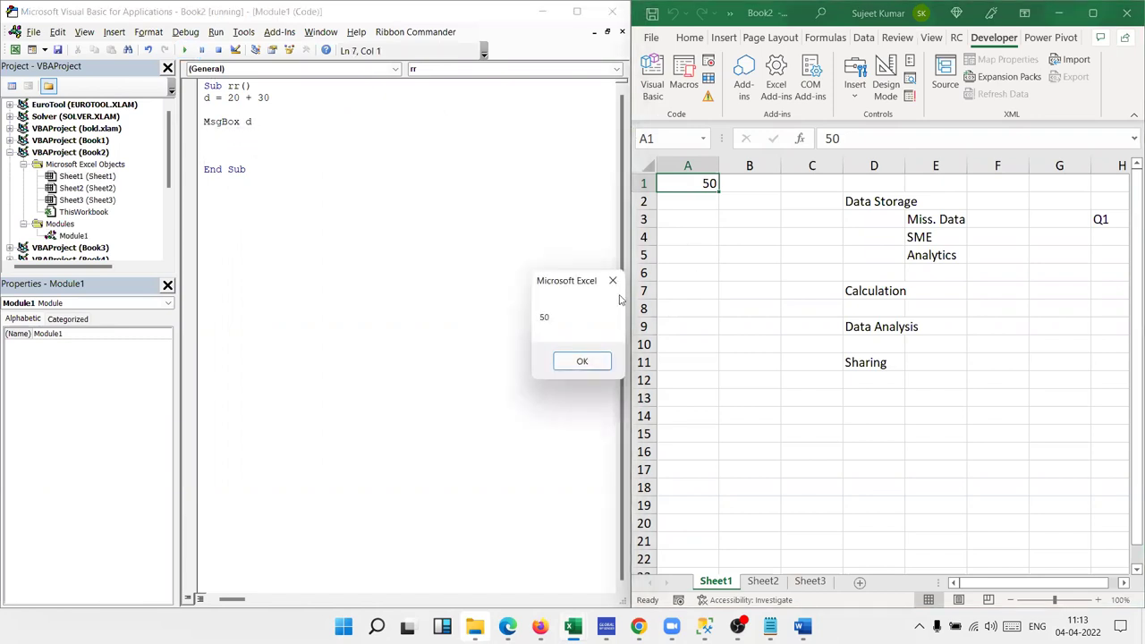
{"action": "left_click_drag", "start_coordinate": [592, 283], "coordinate": [715, 250]}
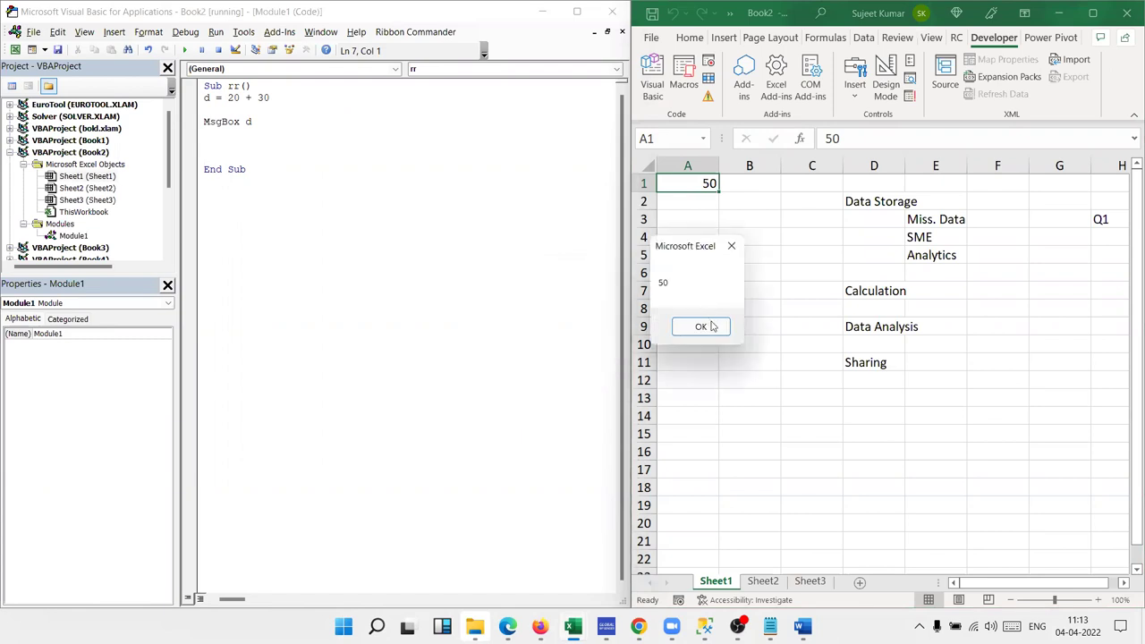
{"action": "left_click", "coordinate": [711, 326]}
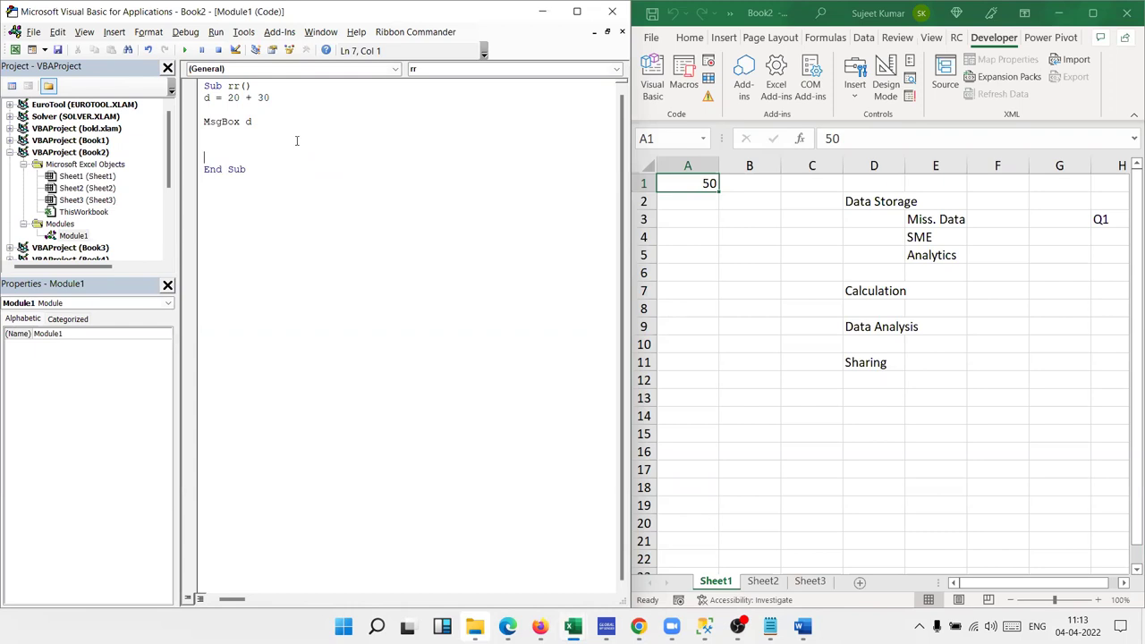
Highlight the macro body to explain it, then clear 50 from cell A1.
{"action": "left_click_drag", "start_coordinate": [228, 86], "coordinate": [245, 134]}
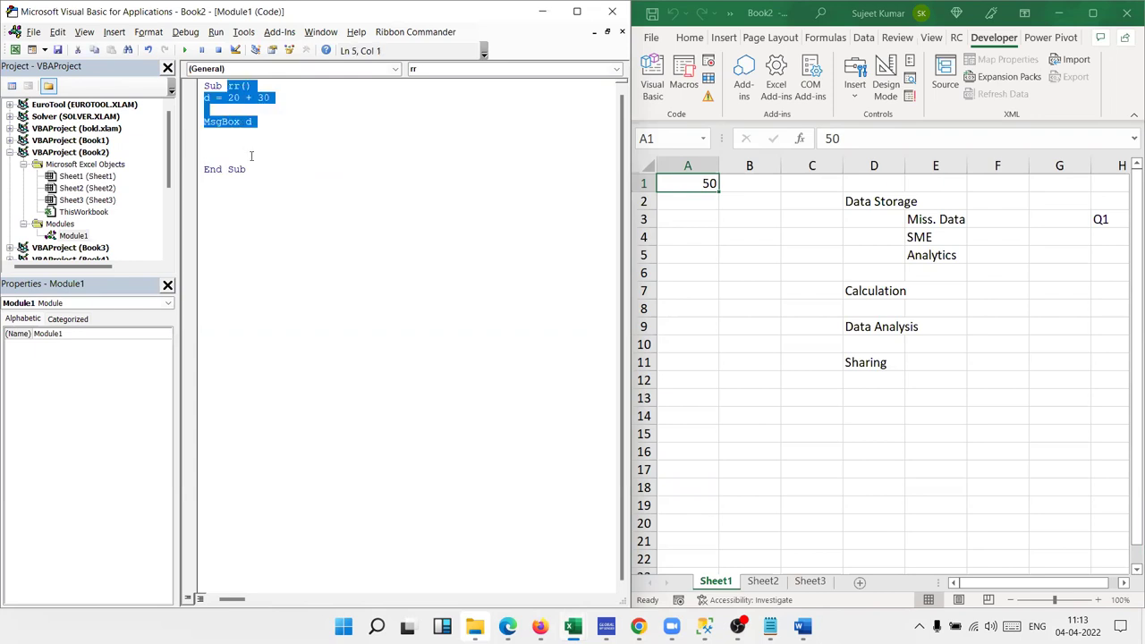
{"action": "left_click", "coordinate": [251, 156]}
{"action": "mouse_move", "coordinate": [254, 158]}
{"action": "left_mouse_down"}
{"action": "mouse_move", "coordinate": [189, 108]}
{"action": "mouse_move", "coordinate": [195, 98]}
{"action": "left_mouse_up"}
{"action": "left_click", "coordinate": [252, 140]}
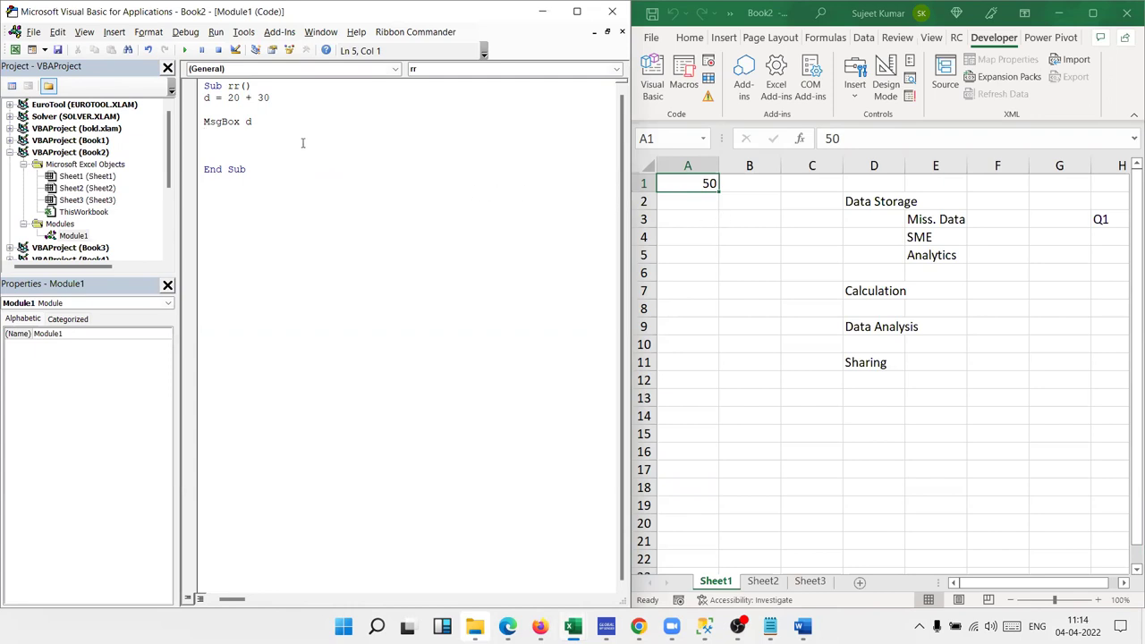
{"action": "left_click_drag", "start_coordinate": [216, 98], "coordinate": [199, 100]}
{"action": "left_click", "coordinate": [709, 185]}
{"action": "key", "text": "Delete"}
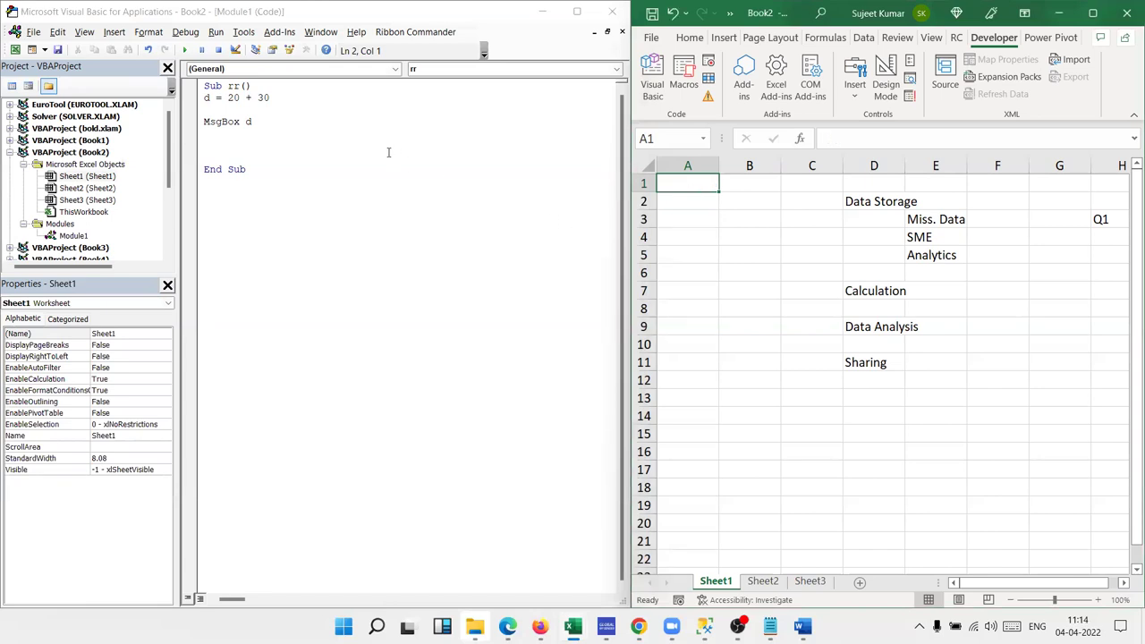
Insert a blank line above d = 20 + 30.
{"action": "left_click", "coordinate": [205, 99]}
{"action": "key", "text": "Return"}
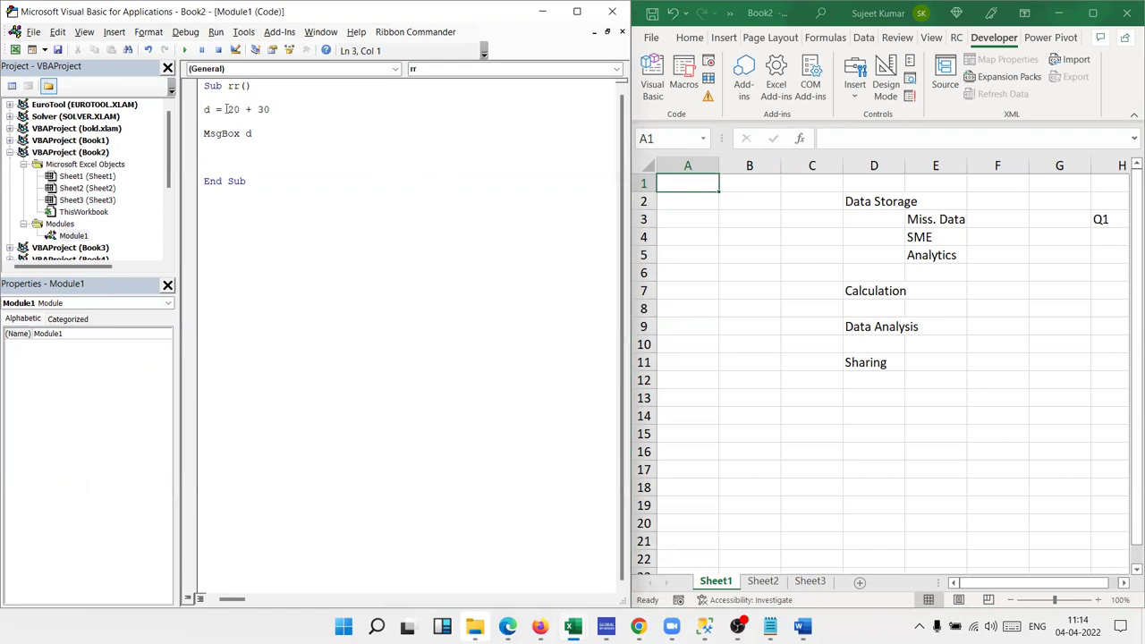
{"action": "left_click_drag", "start_coordinate": [227, 109], "coordinate": [269, 109]}
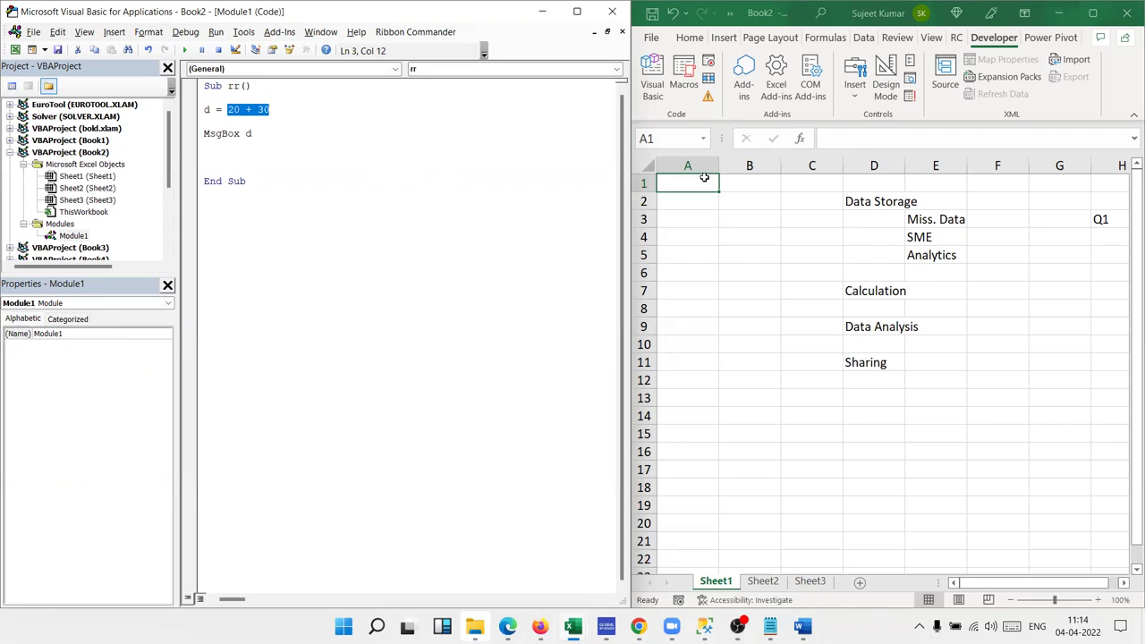
Select cells A1:C10 on the worksheet.
{"action": "left_click", "coordinate": [703, 179]}
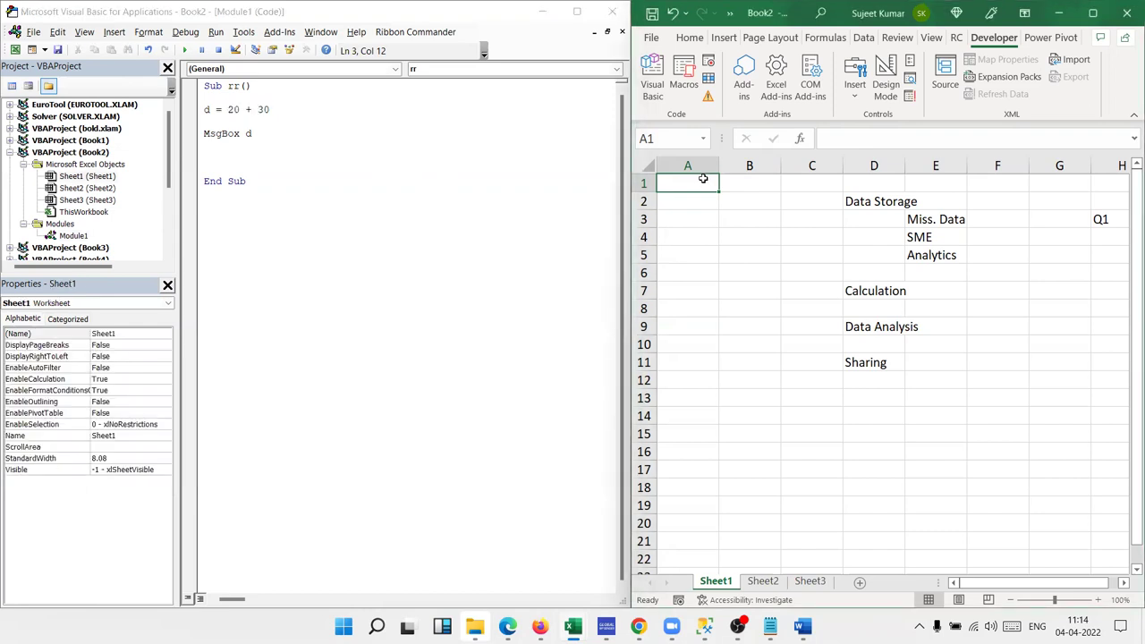
{"action": "left_click_drag", "start_coordinate": [703, 179], "coordinate": [823, 352]}
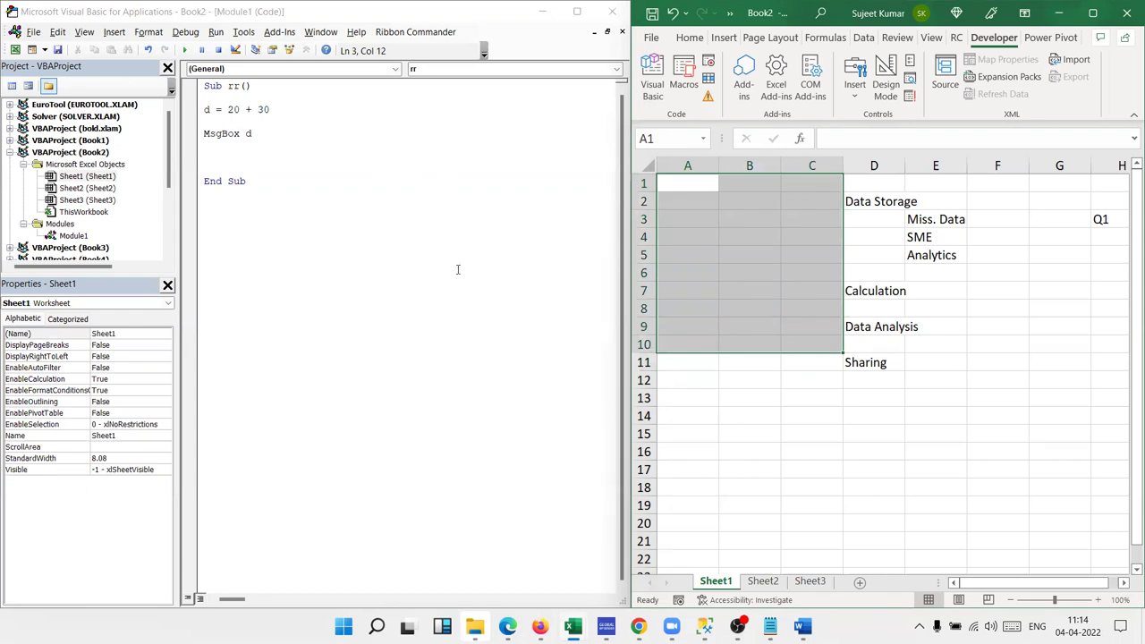
{"action": "left_click", "coordinate": [395, 205]}
Highlight d, the 20 + 30 expression and the MsgBox d line to explain the code.
{"action": "left_click_drag", "start_coordinate": [213, 109], "coordinate": [193, 115]}
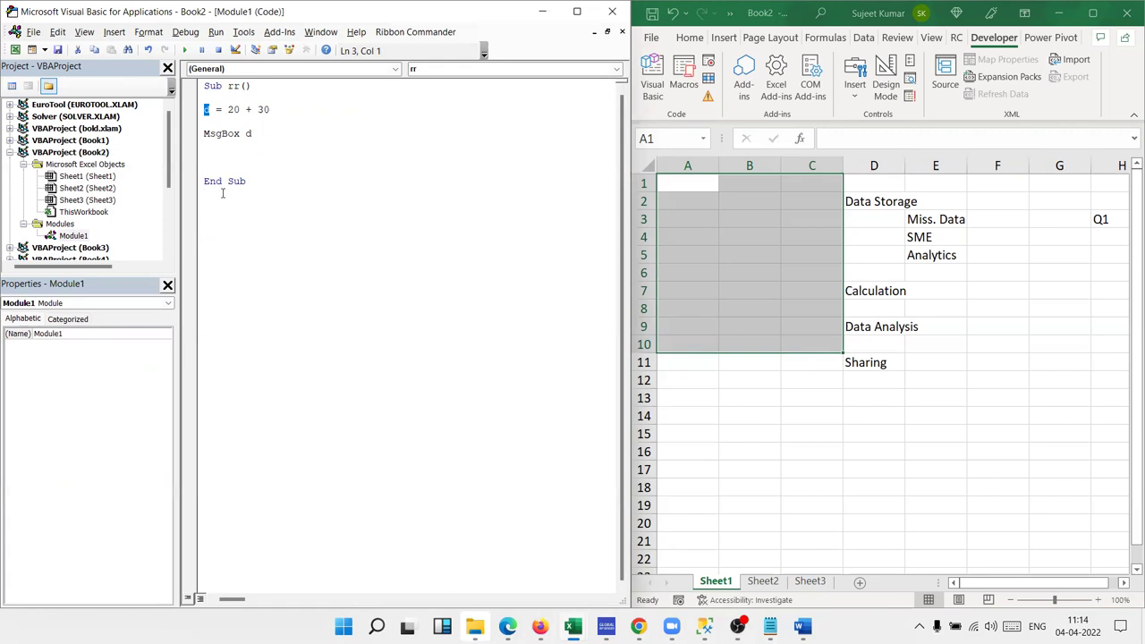
{"action": "left_click_drag", "start_coordinate": [269, 134], "coordinate": [202, 134]}
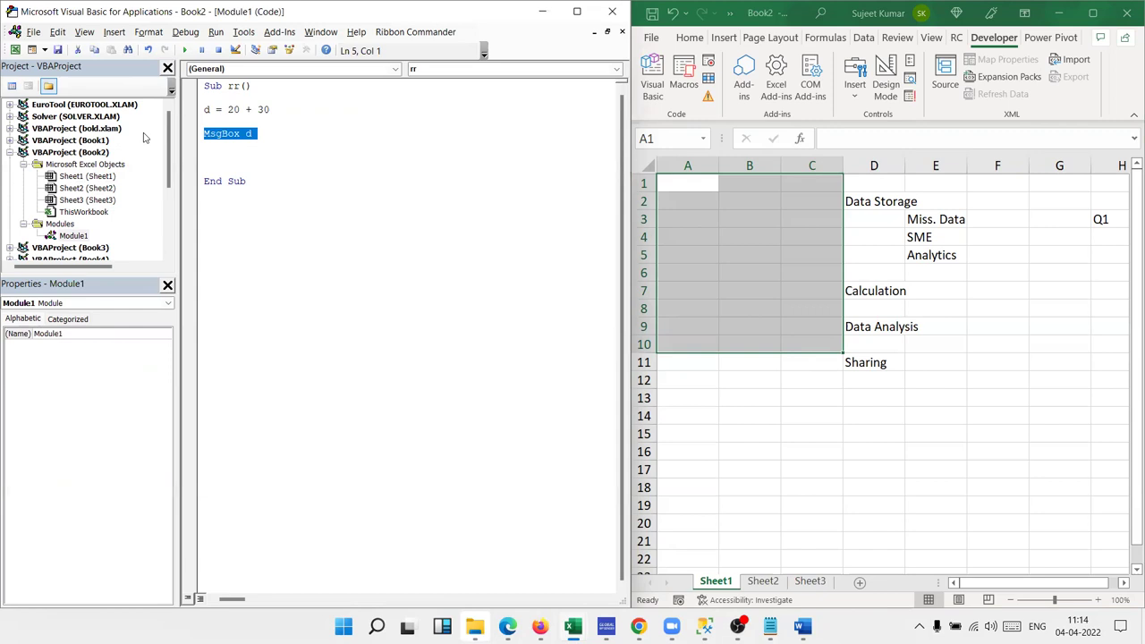
{"action": "left_click", "coordinate": [232, 161]}
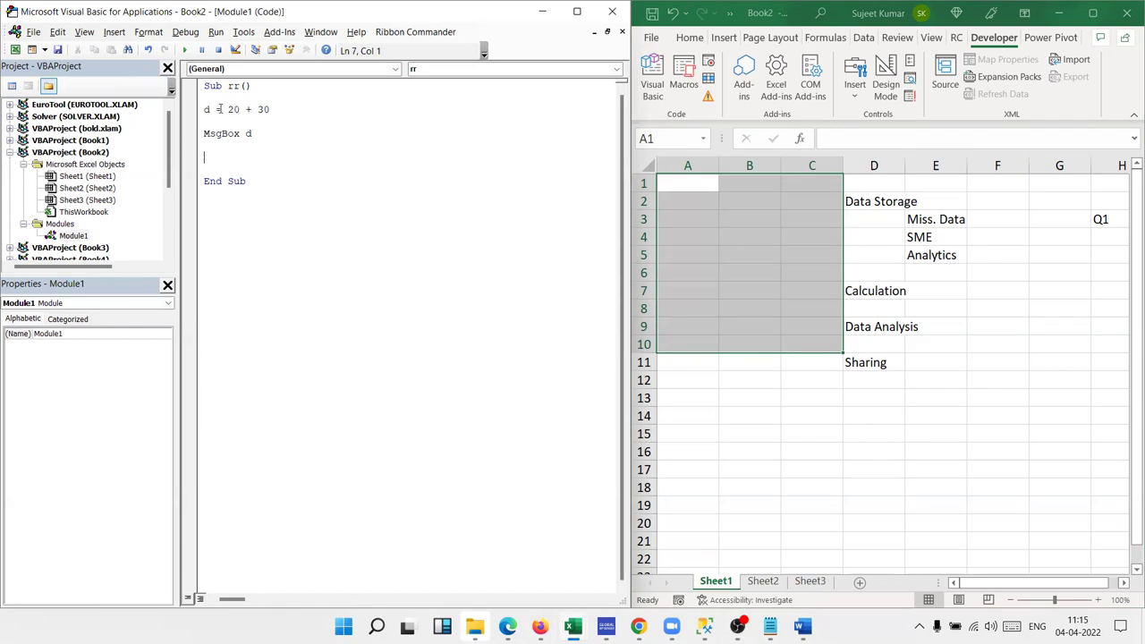
{"action": "left_click_drag", "start_coordinate": [220, 109], "coordinate": [338, 108]}
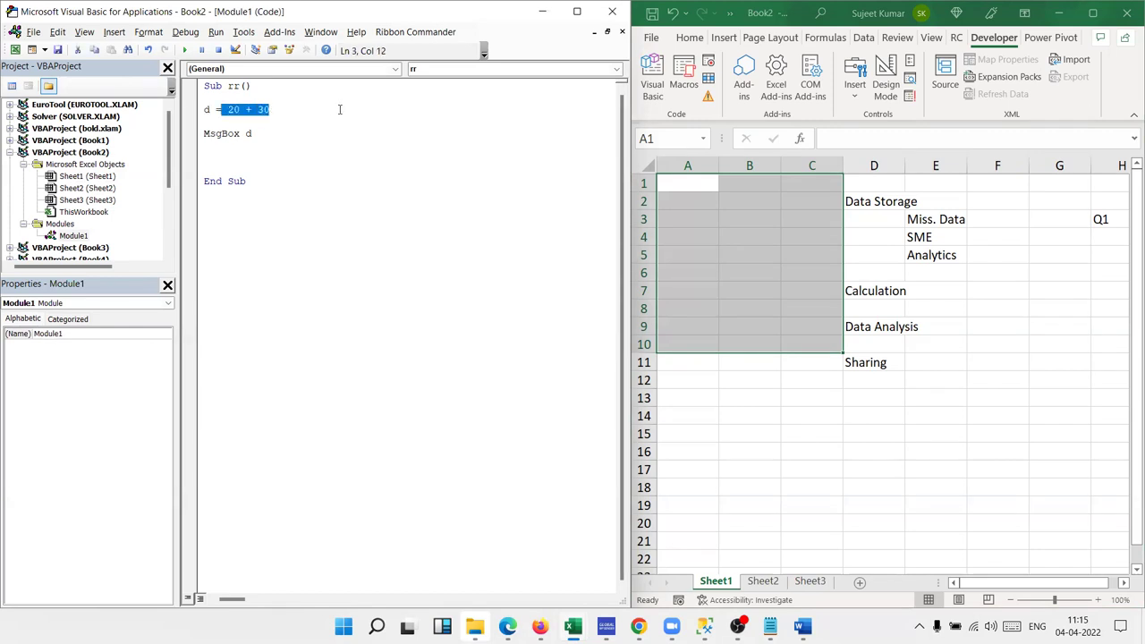
{"action": "left_click", "coordinate": [208, 108]}
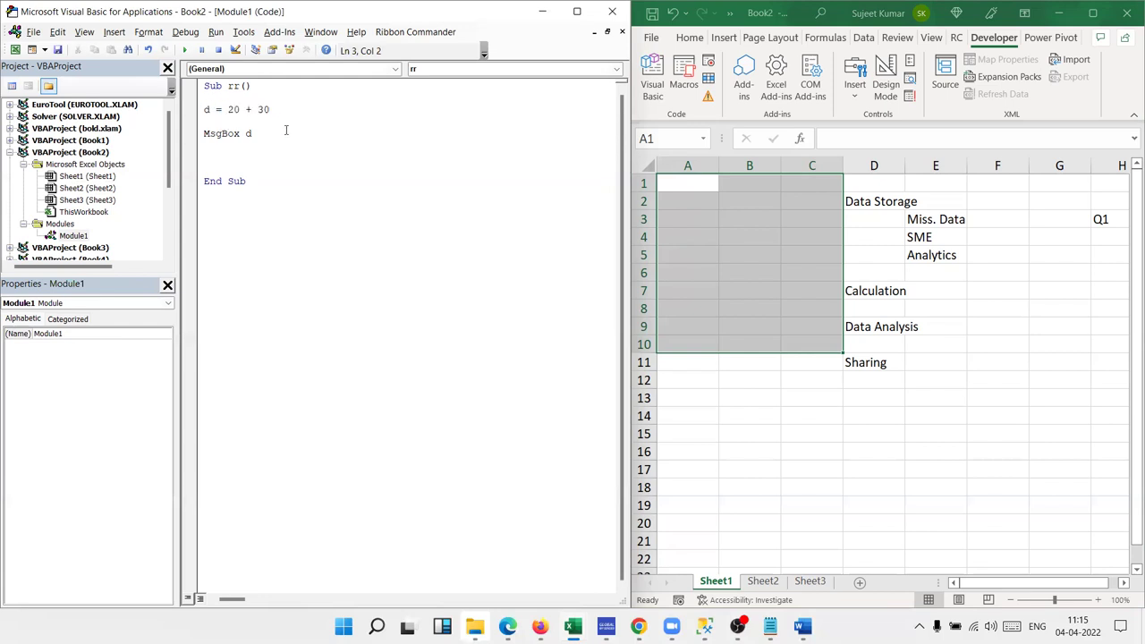
{"action": "left_click_drag", "start_coordinate": [252, 133], "coordinate": [219, 134]}
{"action": "left_click", "coordinate": [231, 139]}
{"action": "double_click", "coordinate": [207, 110]}
{"action": "left_click", "coordinate": [265, 135]}
{"action": "left_click", "coordinate": [243, 151]}
{"action": "left_click", "coordinate": [245, 215]}
Clear the old notes from C1:F17.
{"action": "left_click_drag", "start_coordinate": [805, 179], "coordinate": [1009, 469]}
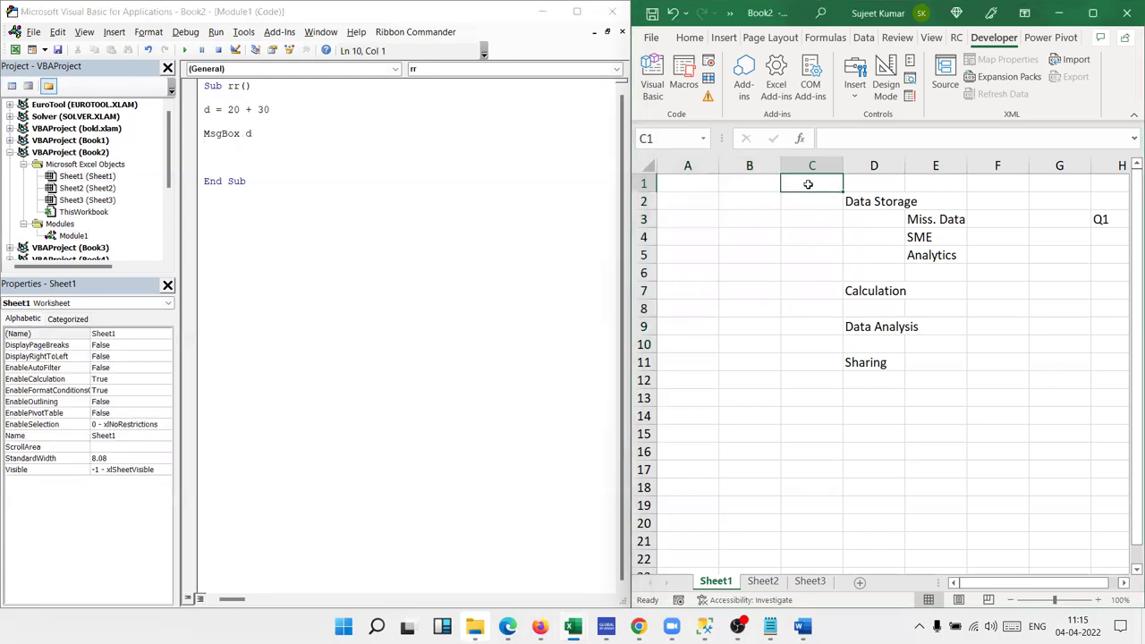
{"action": "key", "text": "Delete"}
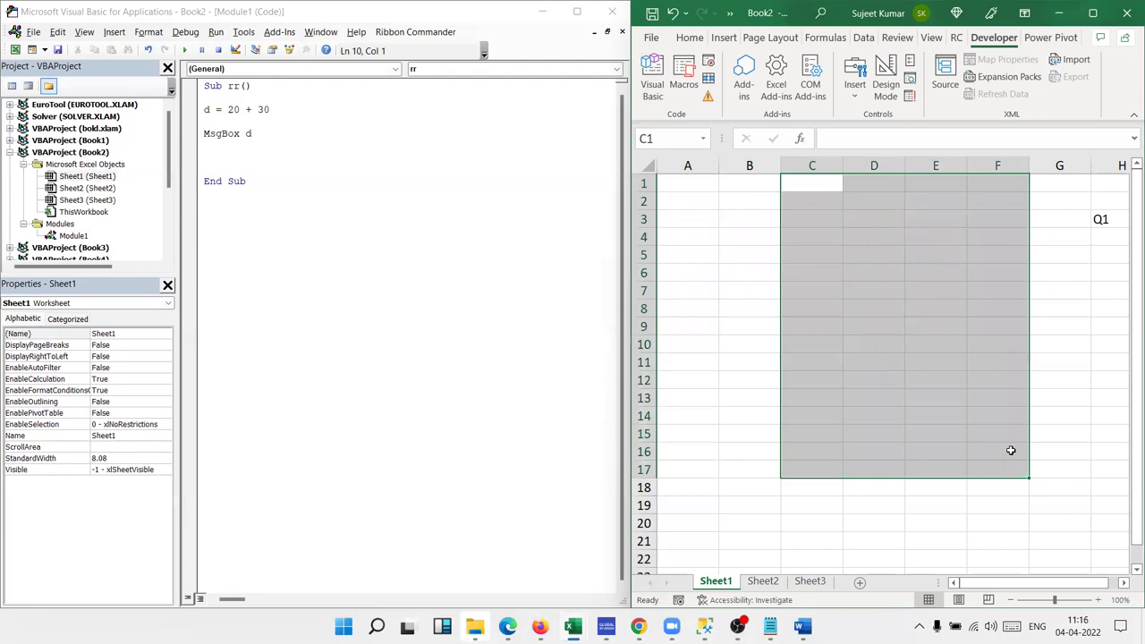
{"action": "left_click", "coordinate": [696, 182]}
Enter Cost and 50 in A2:B2, and MRP and ? in A3:B3.
{"action": "left_click", "coordinate": [699, 199]}
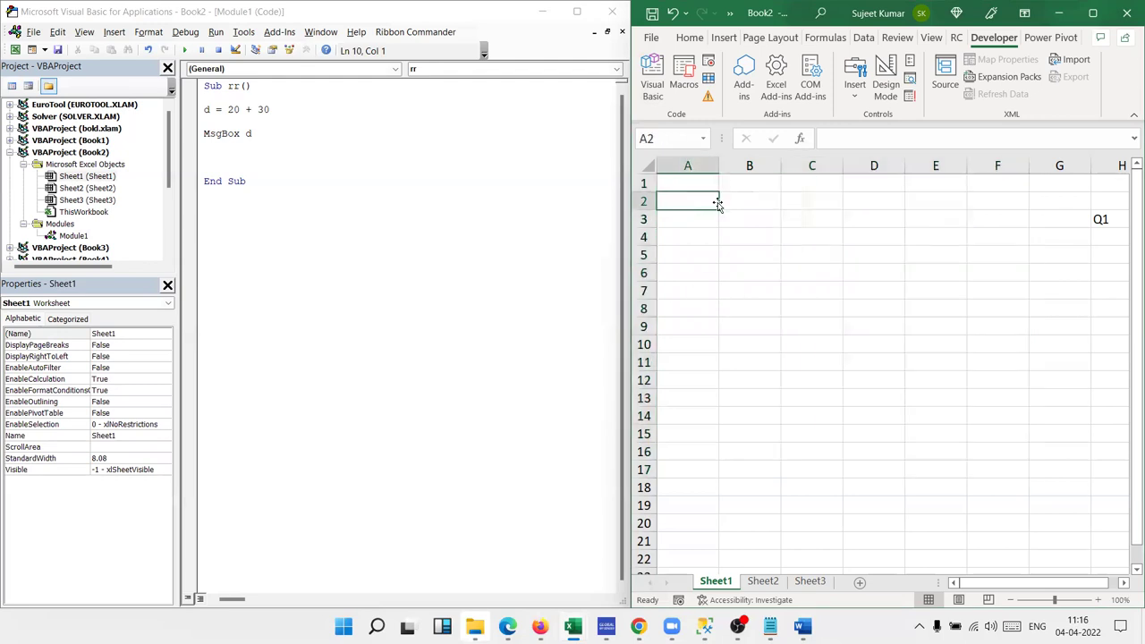
{"action": "type", "text": "Cos"}
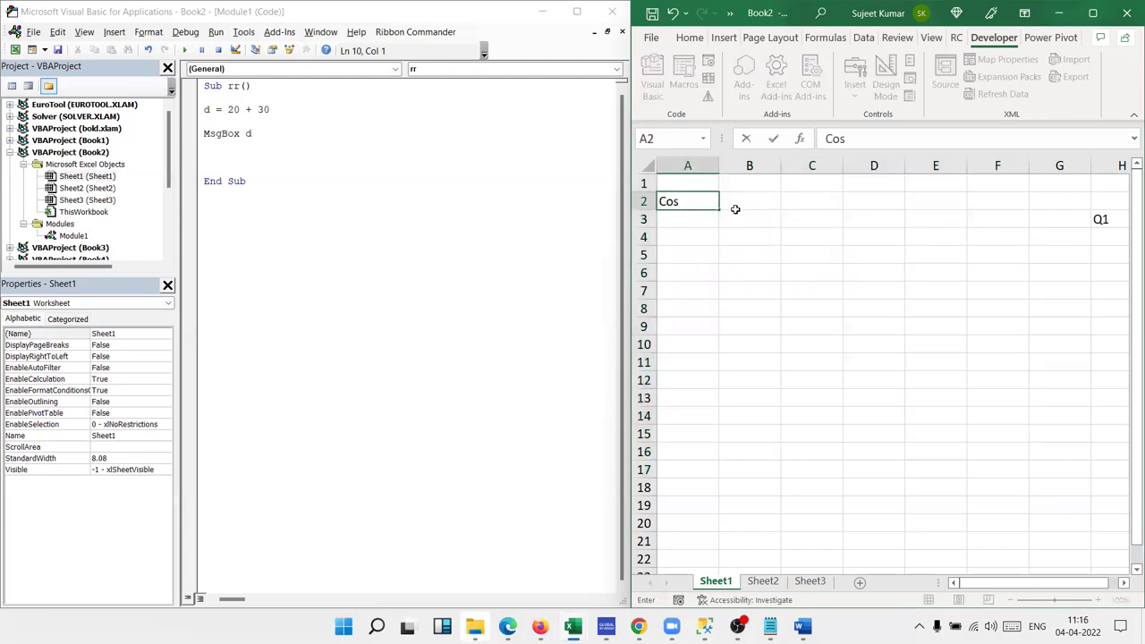
{"action": "type", "text": "t"}
{"action": "left_click", "coordinate": [735, 209]}
{"action": "type", "text": "50"}
{"action": "key", "text": "Return"}
{"action": "type", "text": "MRP"}
{"action": "key", "text": "Tab"}
{"action": "type", "text": "?"}
{"action": "key", "text": "Return"}
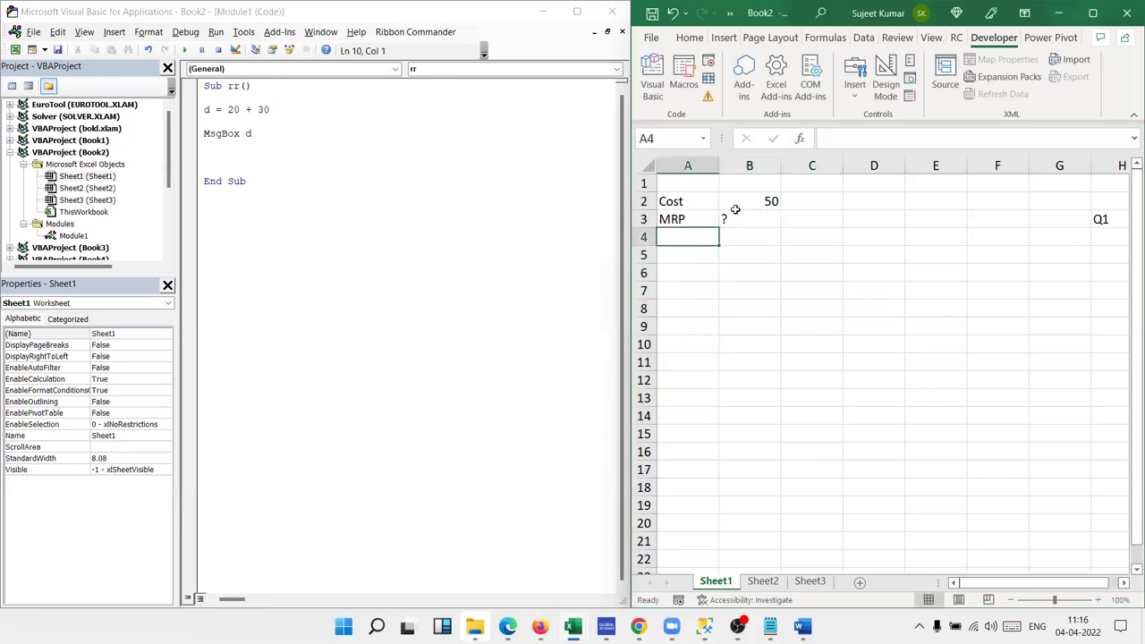
Select cell C4, then select the d and MsgBox lines in the code.
{"action": "left_click", "coordinate": [337, 150]}
{"action": "left_click", "coordinate": [814, 238]}
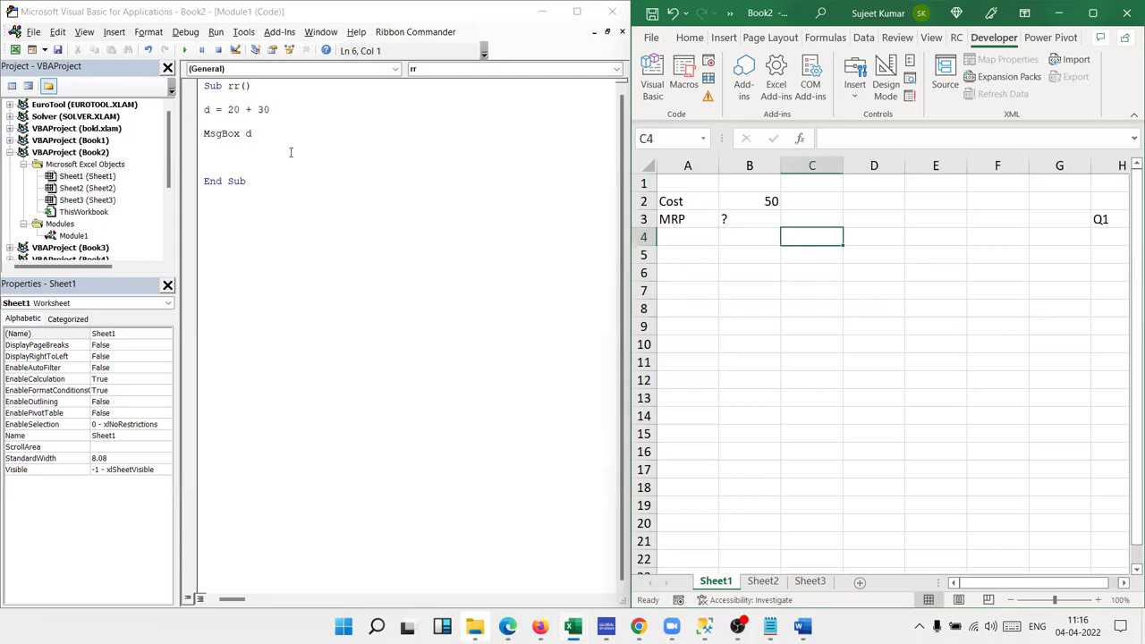
{"action": "left_click_drag", "start_coordinate": [260, 134], "coordinate": [177, 111]}
Replace the old lines with Dim c As Double.
{"action": "key", "text": "Delete"}
{"action": "key", "text": "Return"}
{"action": "type", "text": "dim c as "}
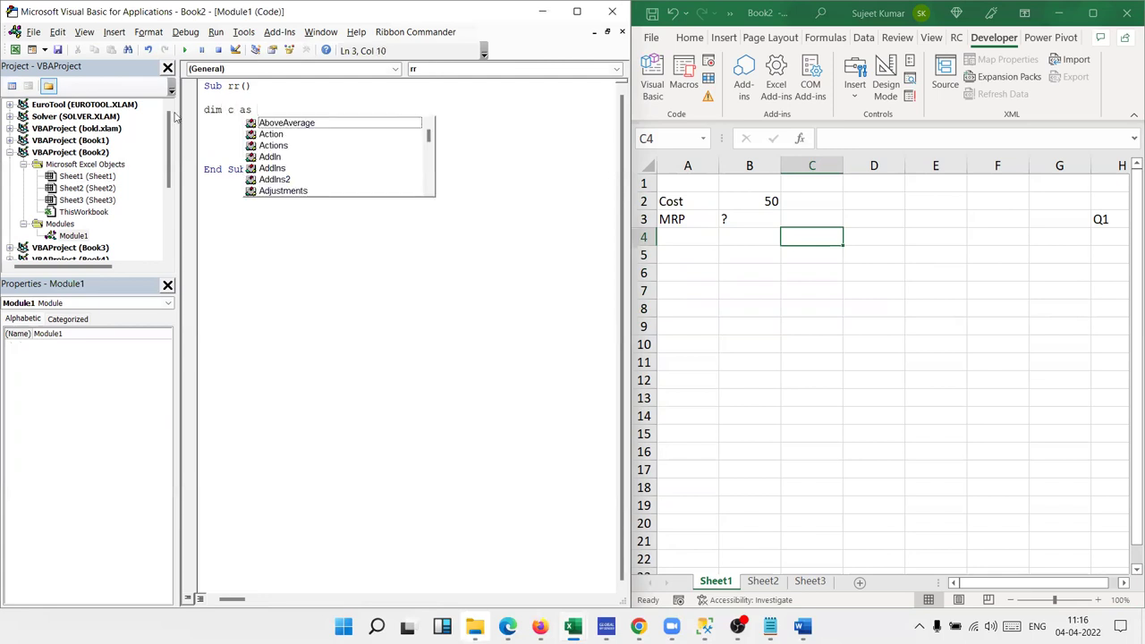
{"action": "type", "text": "long"}
{"action": "key", "text": "Return"}
{"action": "key", "text": "Return"}
{"action": "key", "text": "BackSpace"}
{"action": "key", "text": "BackSpace"}
{"action": "key", "text": "BackSpace"}
{"action": "key", "text": "BackSpace"}
{"action": "key", "text": "BackSpace"}
{"action": "key", "text": "BackSpace"}
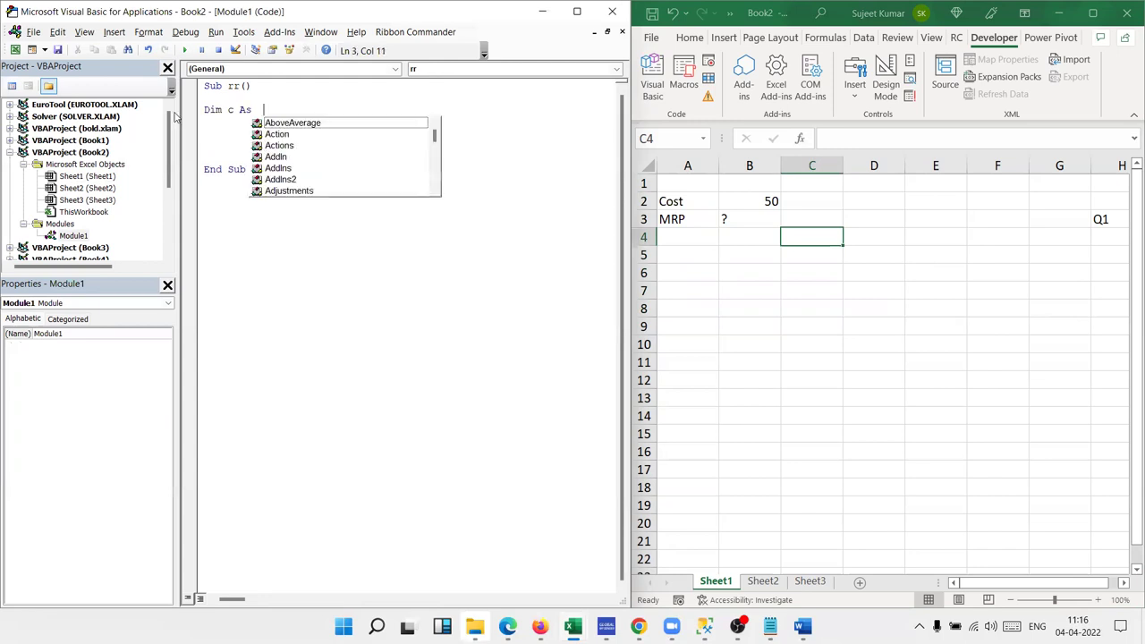
{"action": "type", "text": "dou"}
{"action": "key", "text": "Tab"}
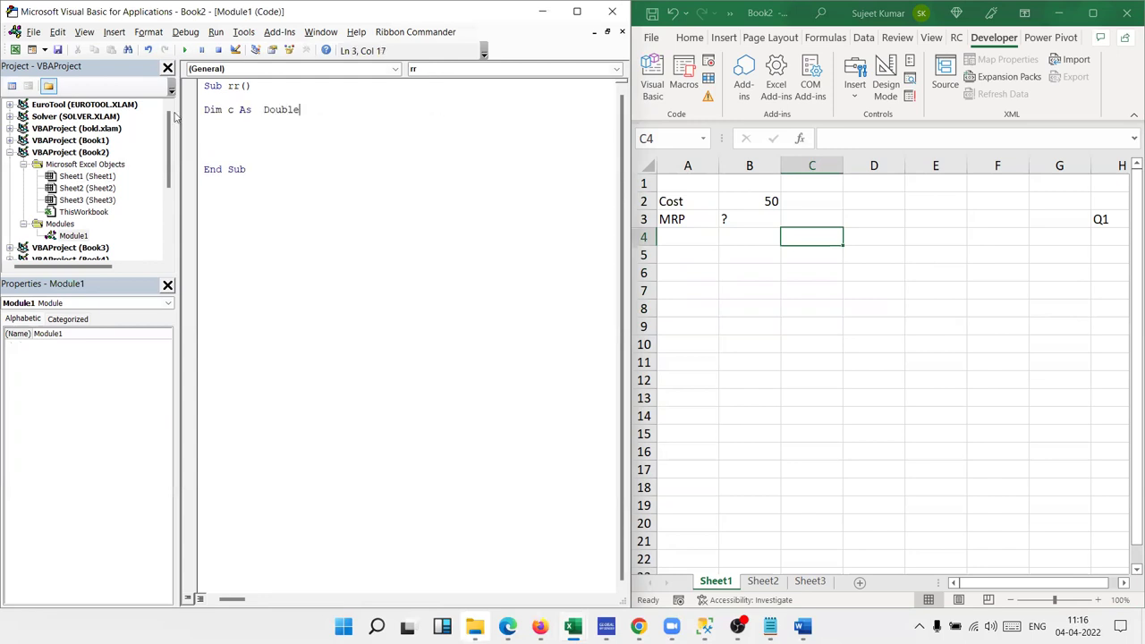
Load the cost with c = Range("B2").Value.
{"action": "key", "text": "Return"}
{"action": "key", "text": "Return"}
{"action": "key", "text": "Return"}
{"action": "type", "text": "c=range("}
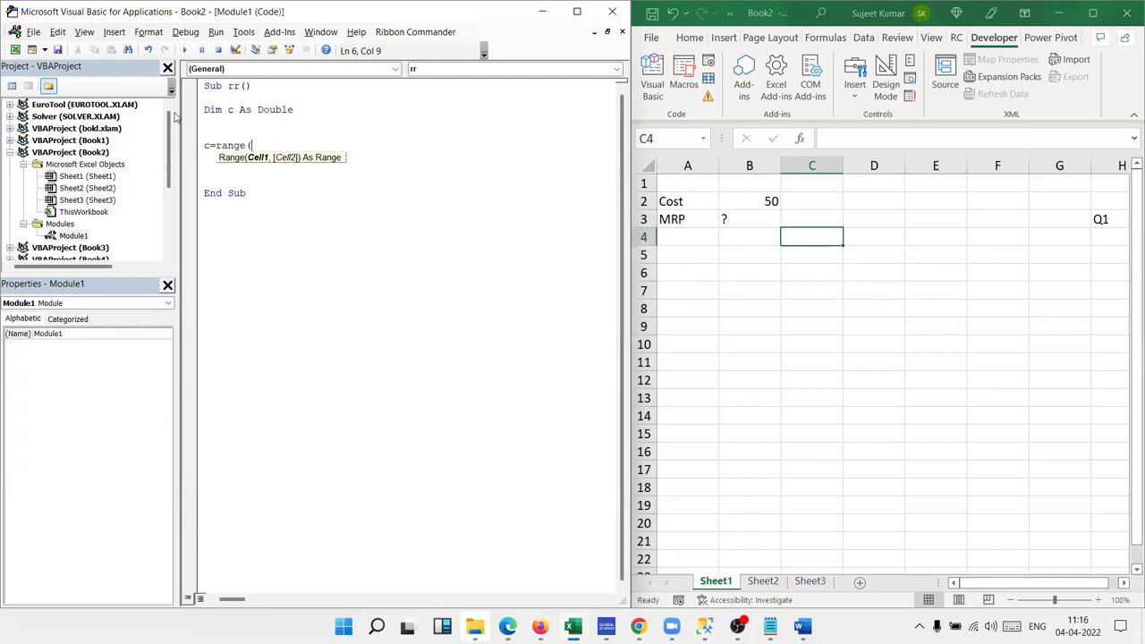
{"action": "type", "text": "\"B"}
{"action": "type", "text": "2\").v"}
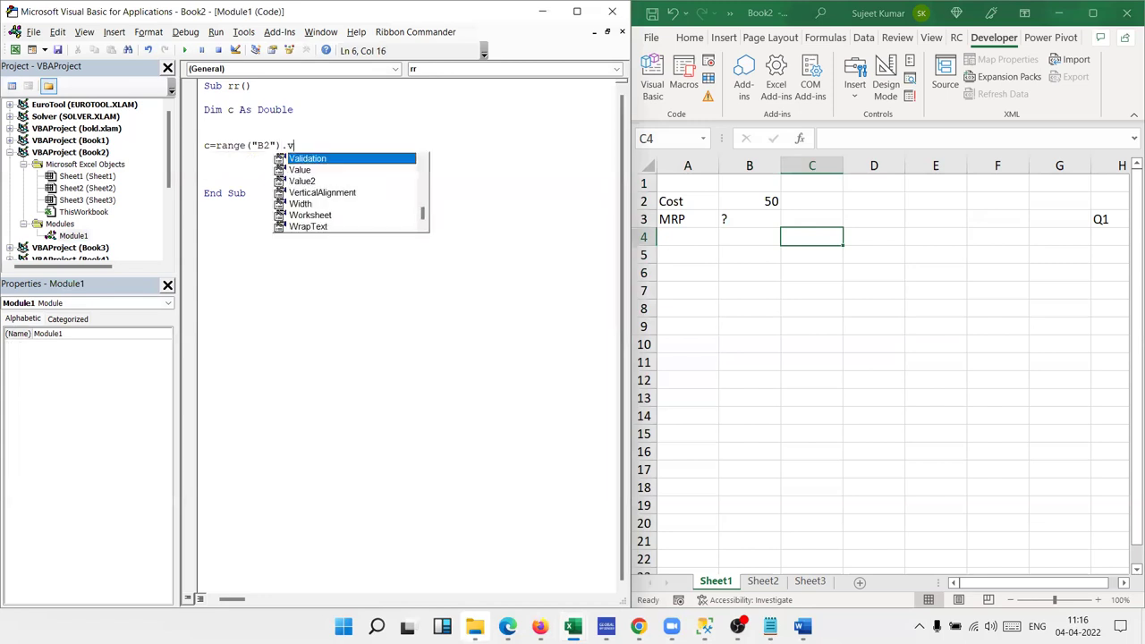
{"action": "key", "text": "Tab"}
{"action": "key", "text": "Return"}
{"action": "key", "text": "Return"}
Add c = c + (c * 0.05) and paste two more copies of it.
{"action": "type", "text": "c=c+"}
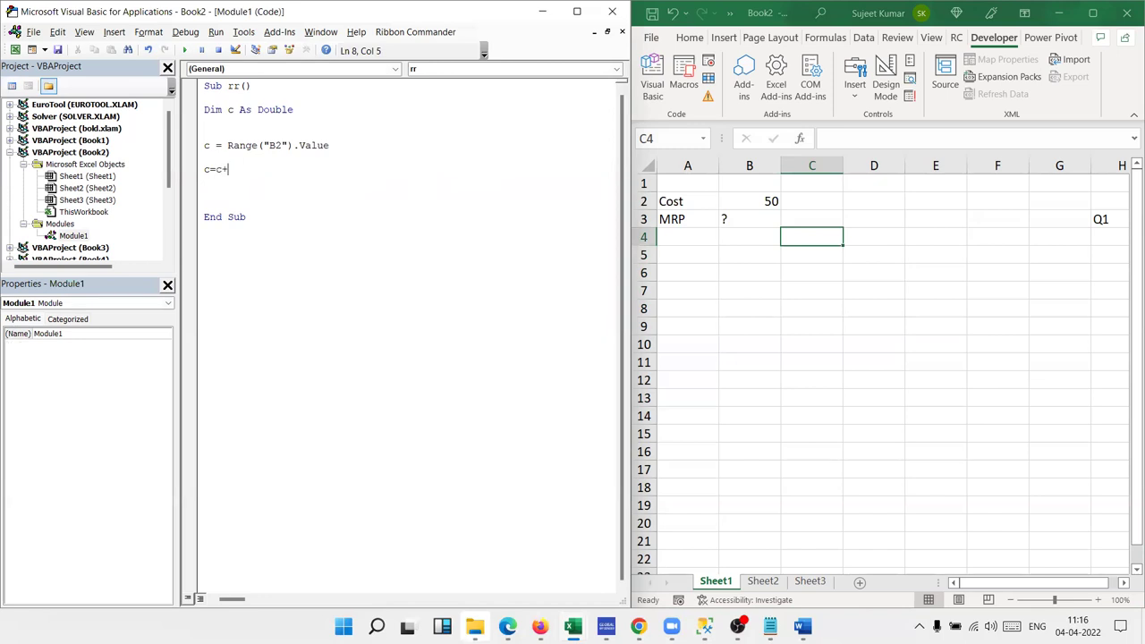
{"action": "type", "text": "(c "}
{"action": "type", "text": "*"}
{"action": "type", "text": "0."}
{"action": "key", "text": "BackSpace"}
{"action": "type", "text": ".05)"}
{"action": "key", "text": "Return"}
{"action": "key", "text": "shift+Up"}
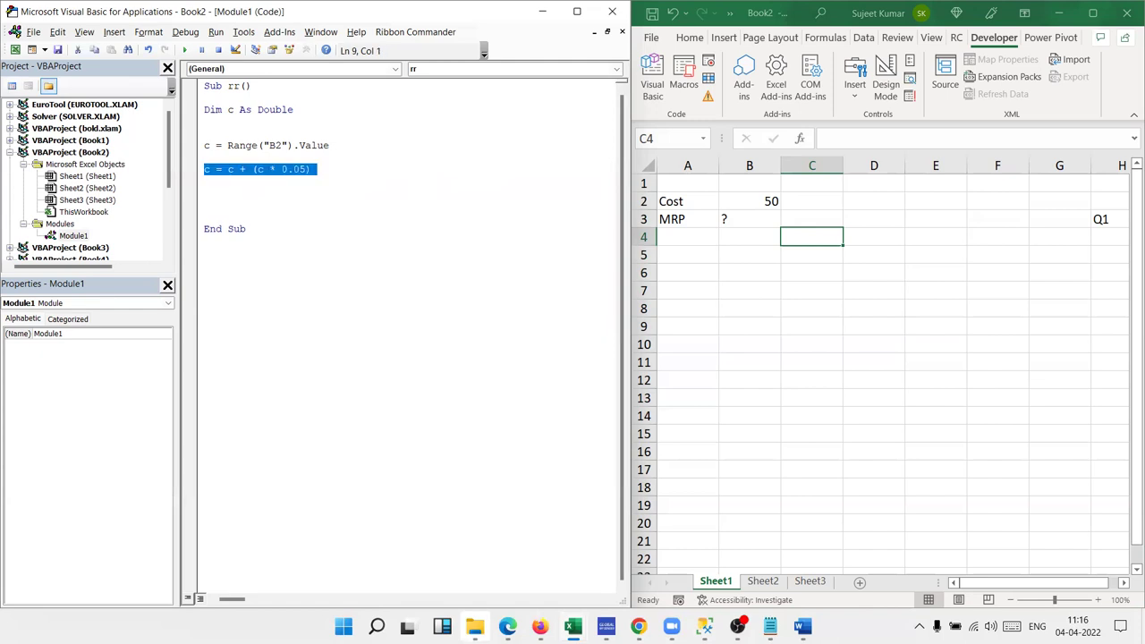
{"action": "key", "text": "ctrl+c"}
{"action": "key", "text": "Down"}
{"action": "key", "text": "ctrl+v"}
{"action": "key", "text": "ctrl+v"}
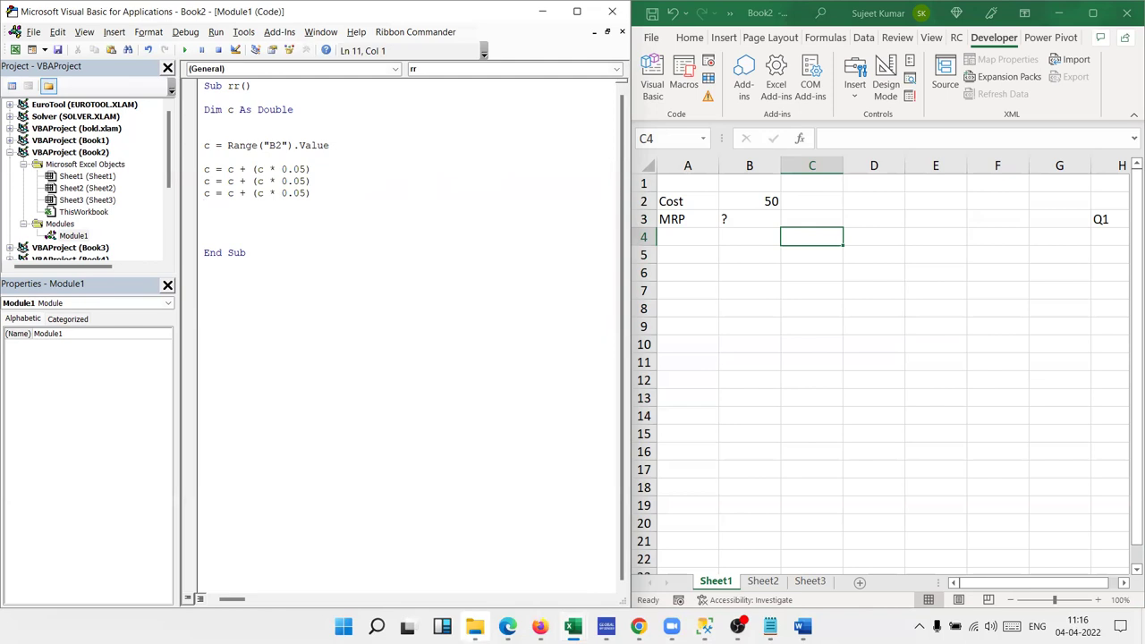
Change the second and third markup rates to 0.1 and 0.15.
{"action": "left_click", "coordinate": [301, 181]}
{"action": "left_click_drag", "start_coordinate": [300, 181], "coordinate": [306, 181]}
{"action": "key", "text": "BackSpace"}
{"action": "type", "text": "1"}
{"action": "key", "text": "Delete"}
{"action": "key", "text": "Down"}
{"action": "key", "text": "BackSpace"}
{"action": "type", "text": "1"}
{"action": "key", "text": "Down"}
Paste a fourth markup line with a 0.2 rate.
{"action": "key", "text": "ctrl+v"}
{"action": "left_click", "coordinate": [295, 204]}
{"action": "key", "text": "Delete"}
{"action": "key", "text": "Delete"}
{"action": "type", "text": "2"}
Type the output line Range("B3").Value = c.
{"action": "left_click", "coordinate": [259, 229]}
{"action": "type", "text": "range("}
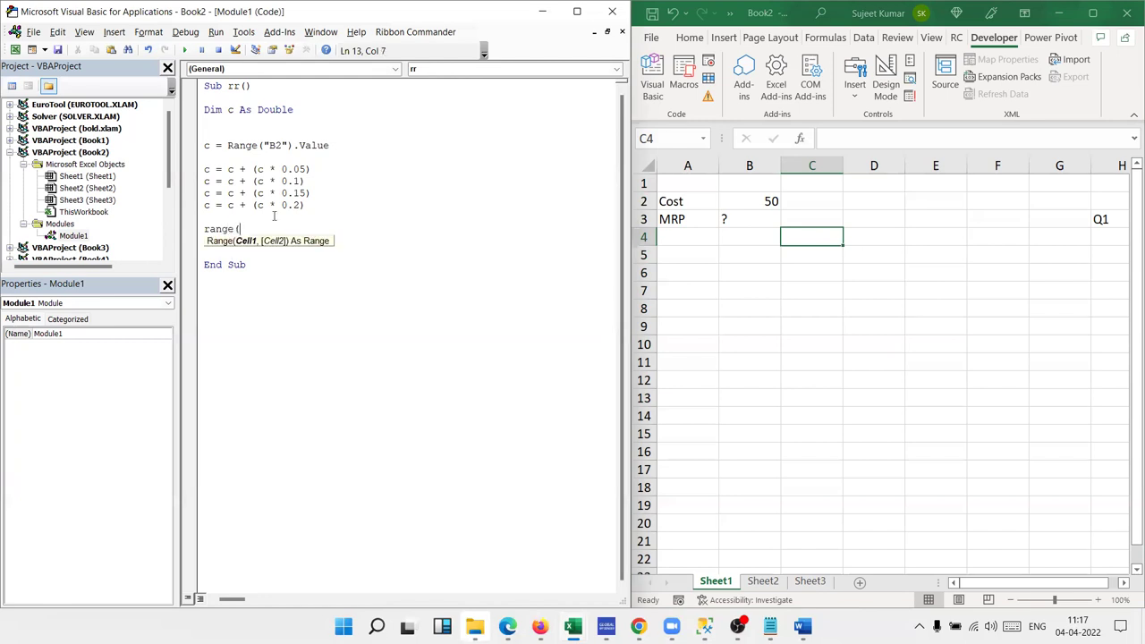
{"action": "type", "text": "\"B3\").v"}
{"action": "key", "text": "Tab"}
{"action": "type", "text": "= "}
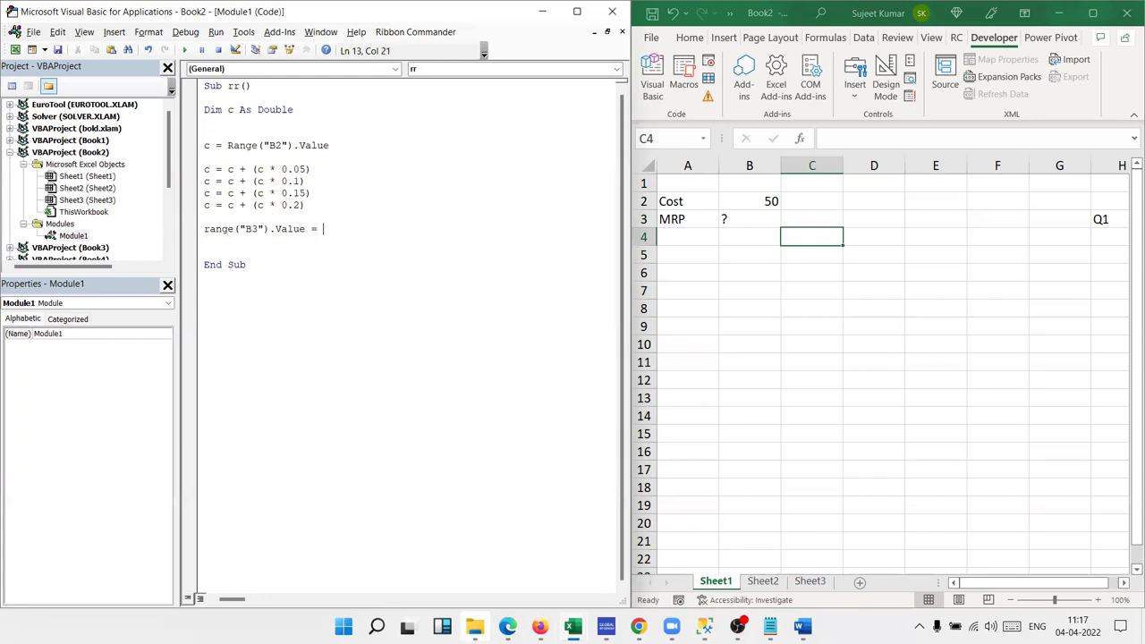
{"action": "type", "text": "c"}
Run the rr macro and confirm cell B3 shows the MRP 79.695.
{"action": "left_click", "coordinate": [295, 156]}
{"action": "left_click", "coordinate": [184, 50]}
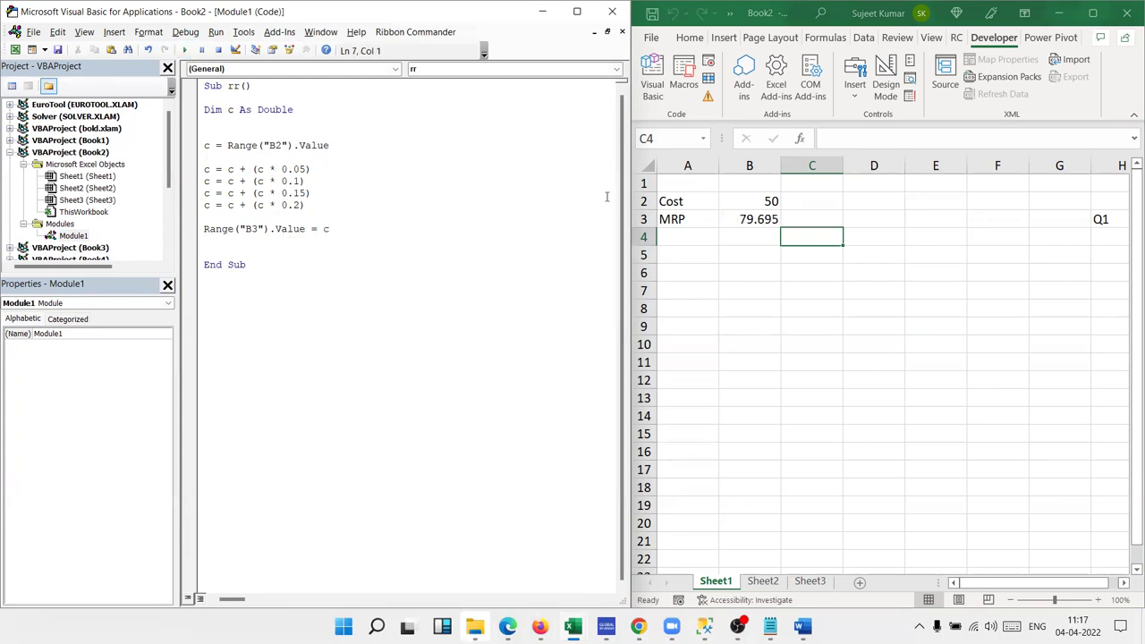
{"action": "left_click", "coordinate": [746, 219]}
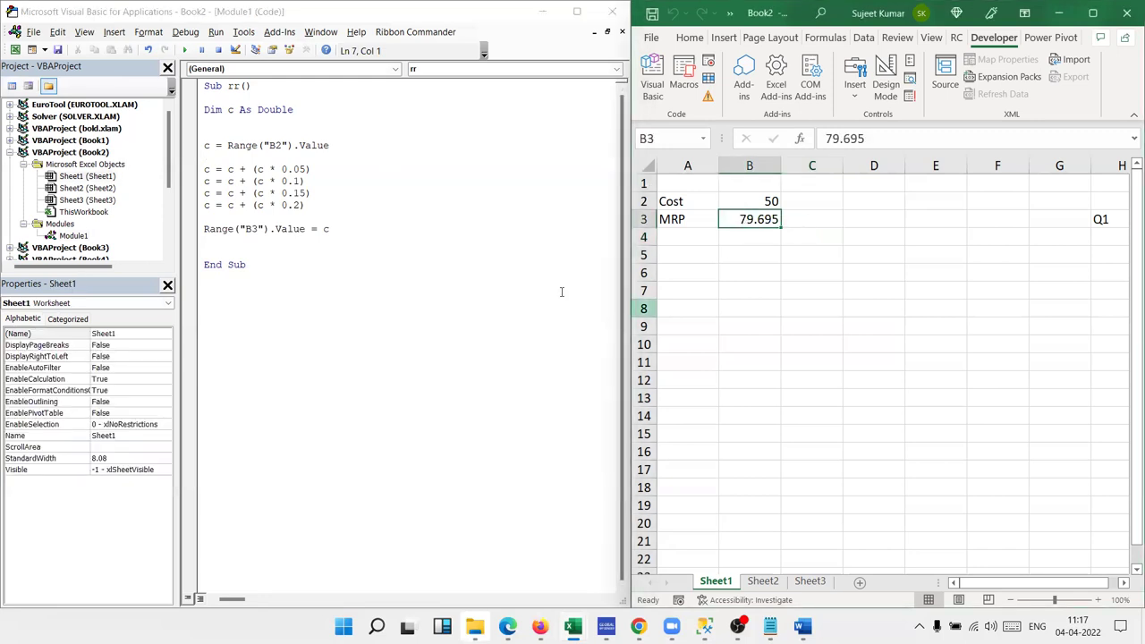
{"action": "left_click", "coordinate": [245, 181]}
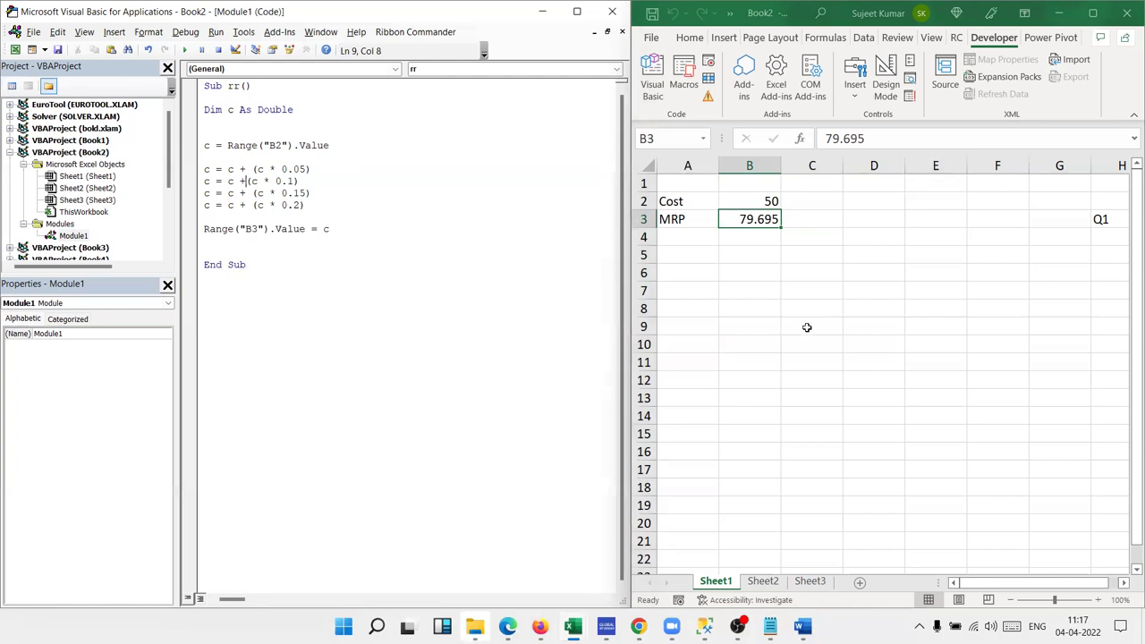
Delete the MRP result from cell B3 on Sheet1.
{"action": "left_click", "coordinate": [759, 251]}
{"action": "left_click", "coordinate": [754, 219]}
{"action": "key", "text": "Delete"}
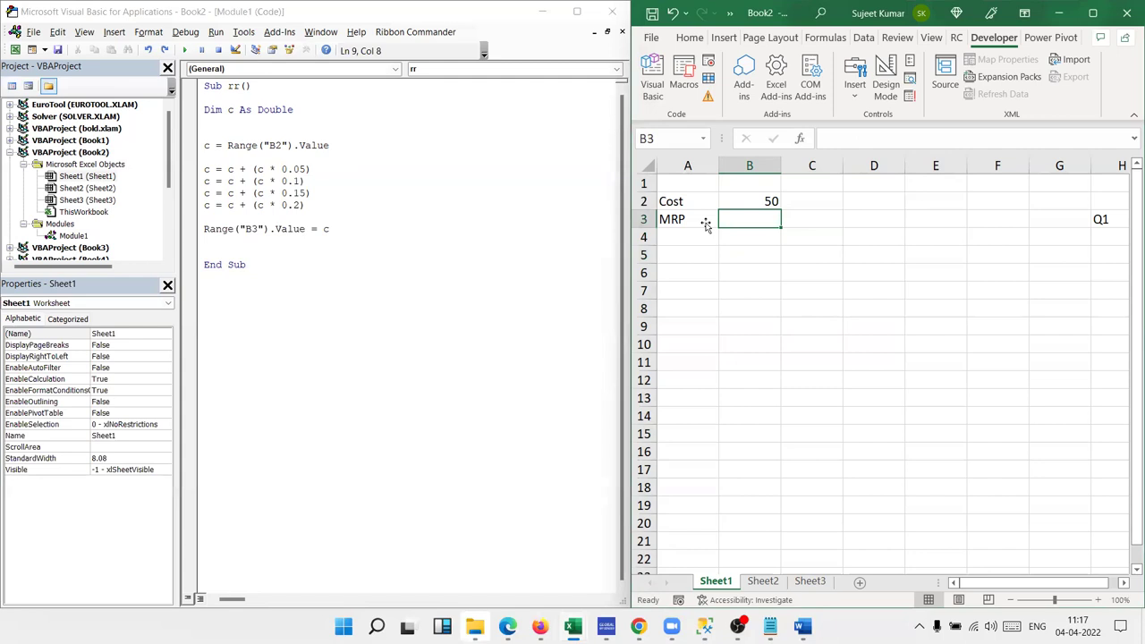
{"action": "left_click", "coordinate": [308, 169]}
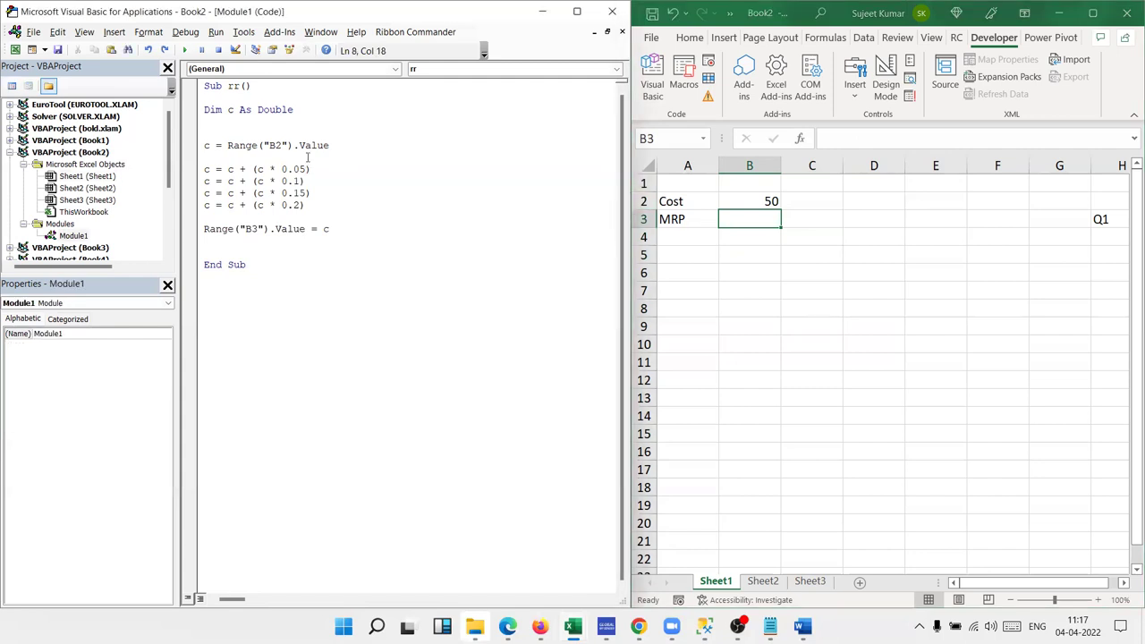
Step through rr with F8, watching c across the 5%, 10%, 15%, 20% markups until B3 gets 79.695.
{"action": "key", "text": "F8"}
{"action": "key", "text": "F8"}
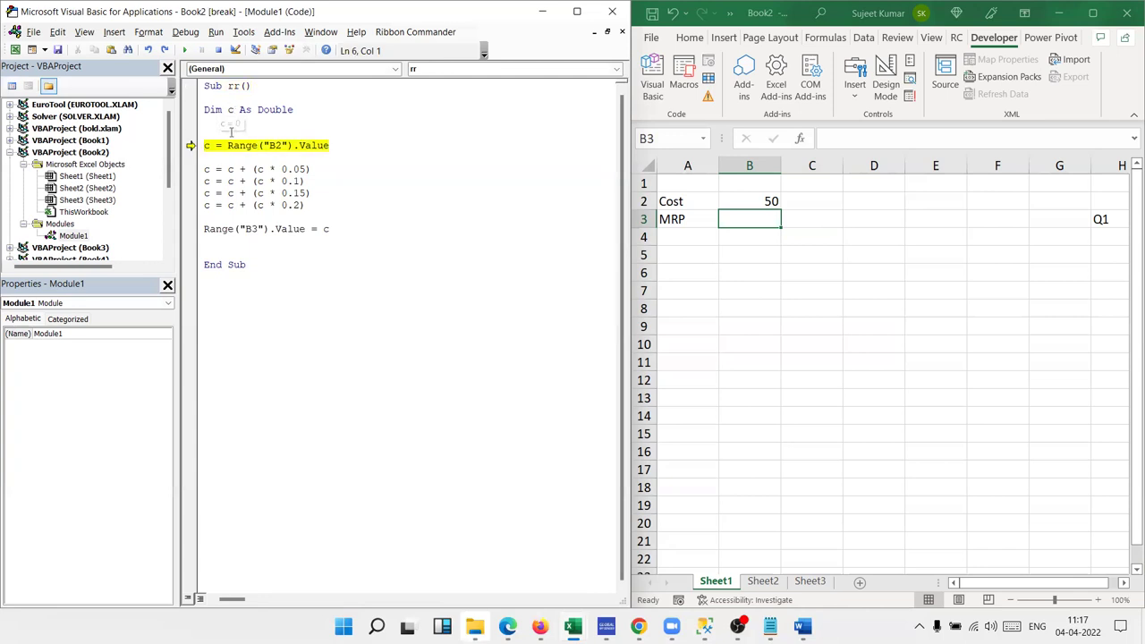
{"action": "mouse_move", "coordinate": [206, 145]}
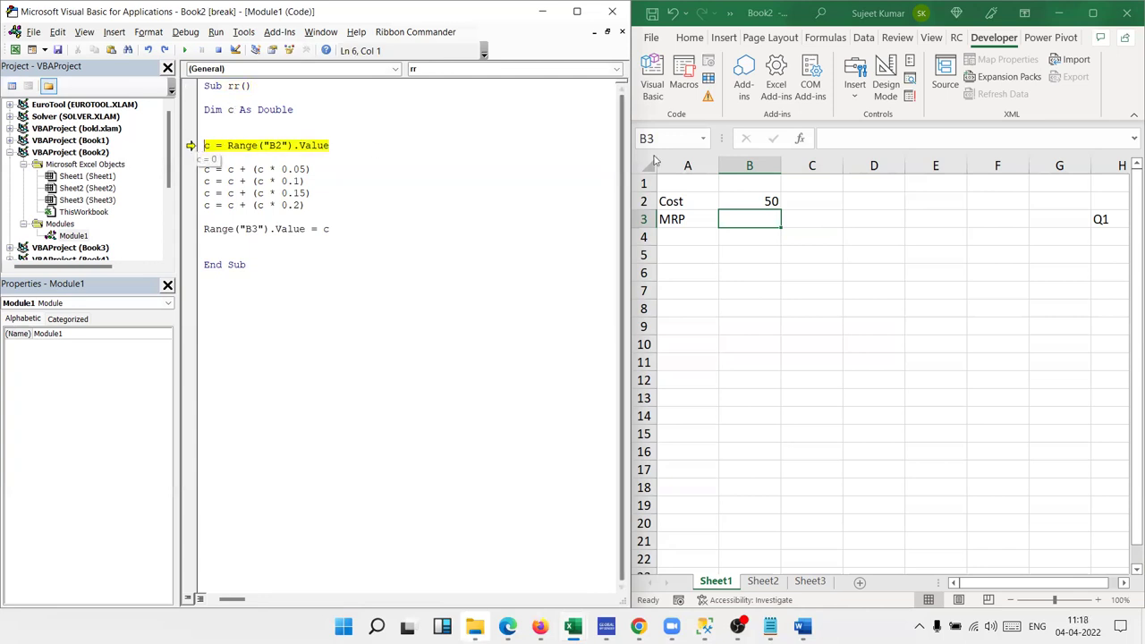
{"action": "key", "text": "F8"}
{"action": "mouse_move", "coordinate": [260, 169]}
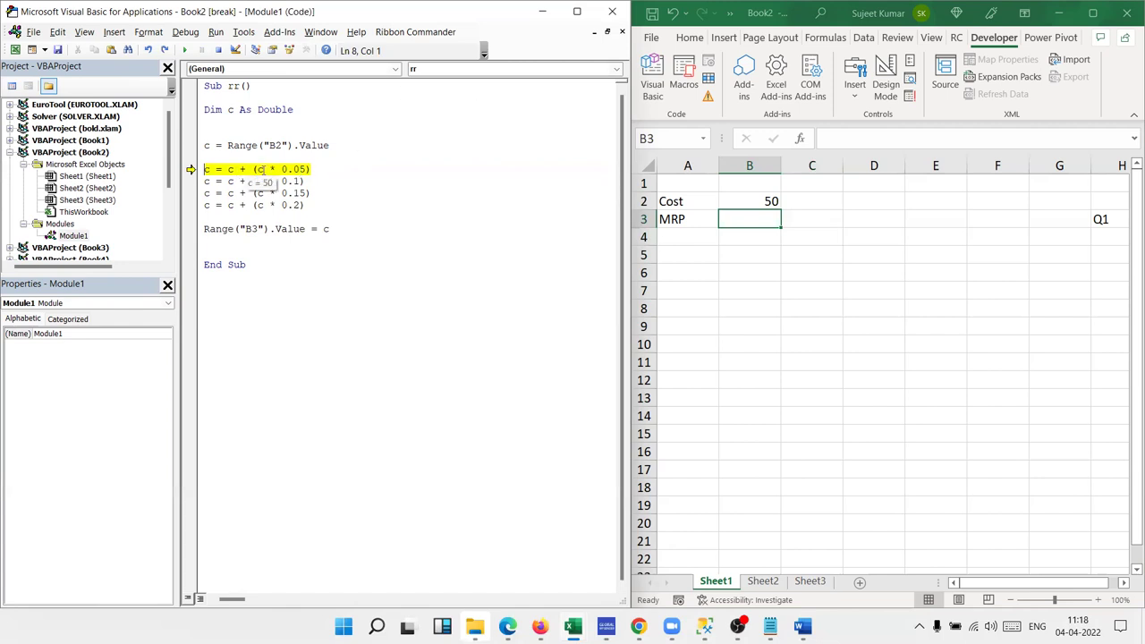
{"action": "key", "text": "F8"}
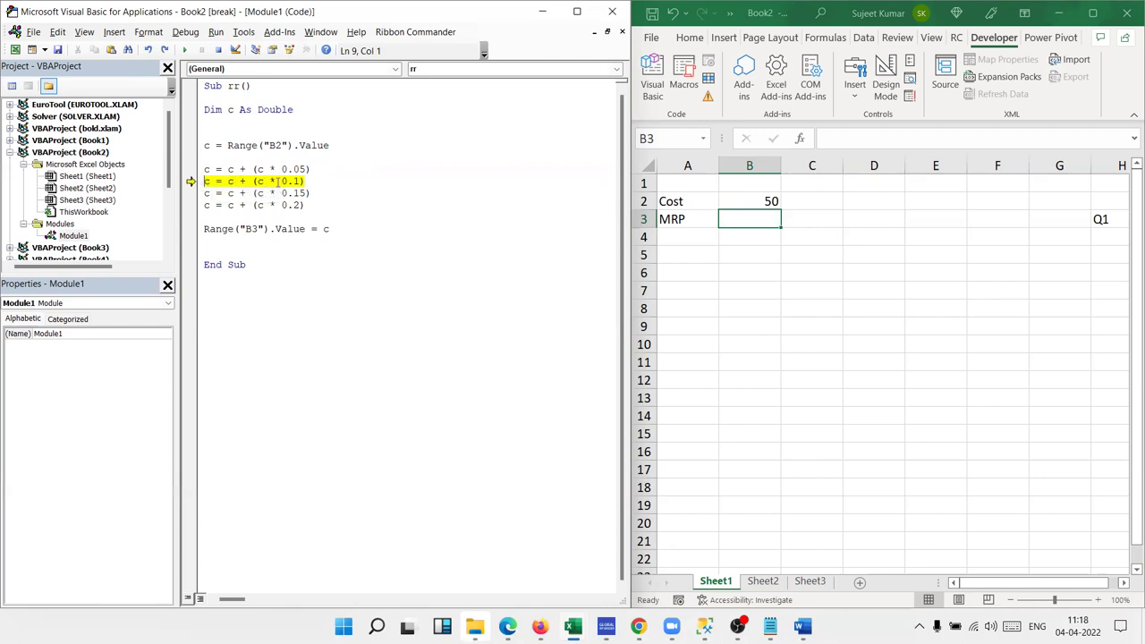
{"action": "key", "text": "F8"}
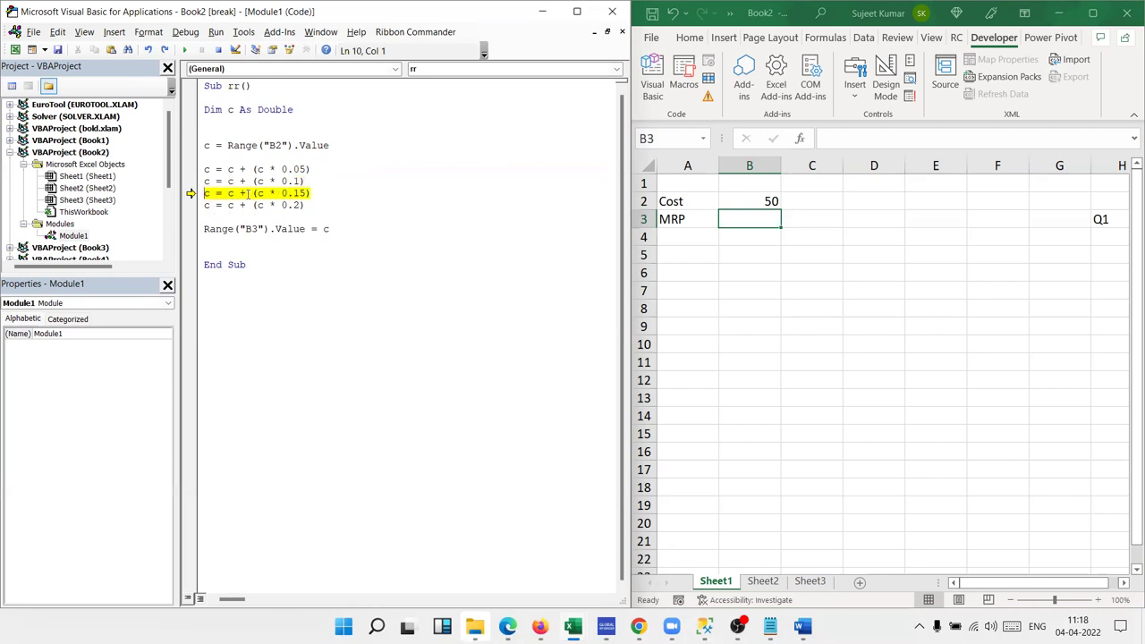
{"action": "key", "text": "F8"}
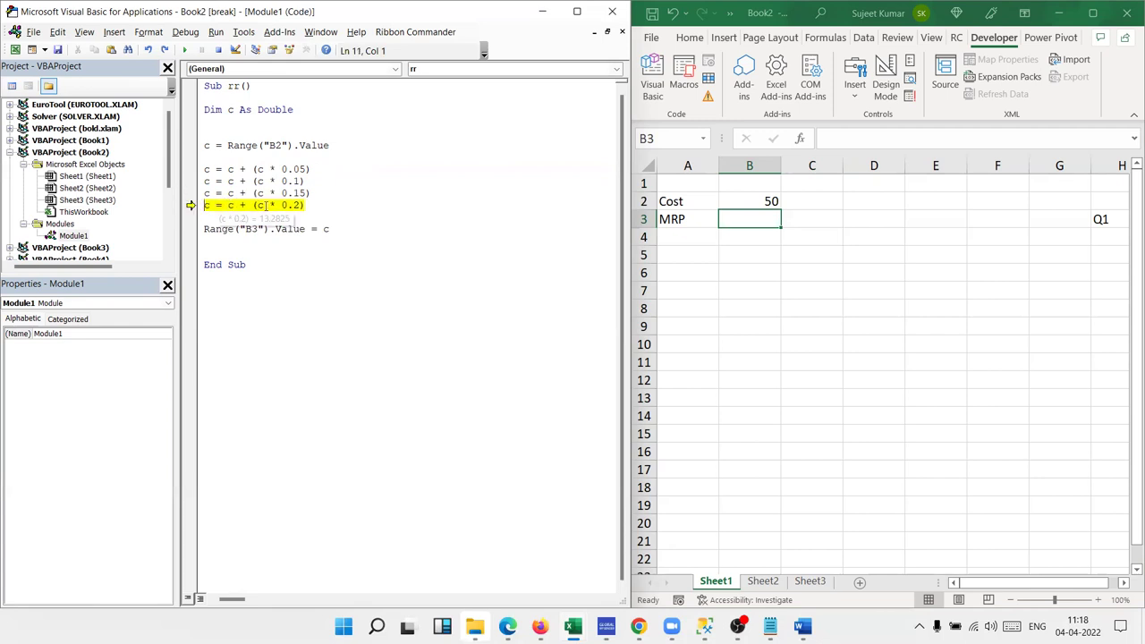
{"action": "key", "text": "F8"}
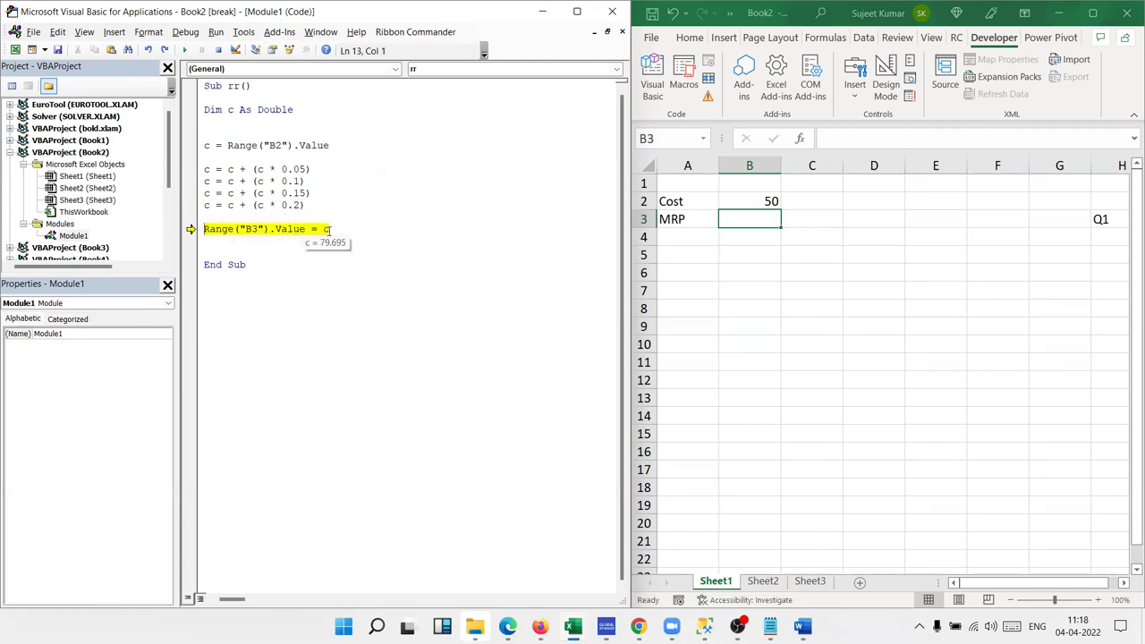
{"action": "key", "text": "F8"}
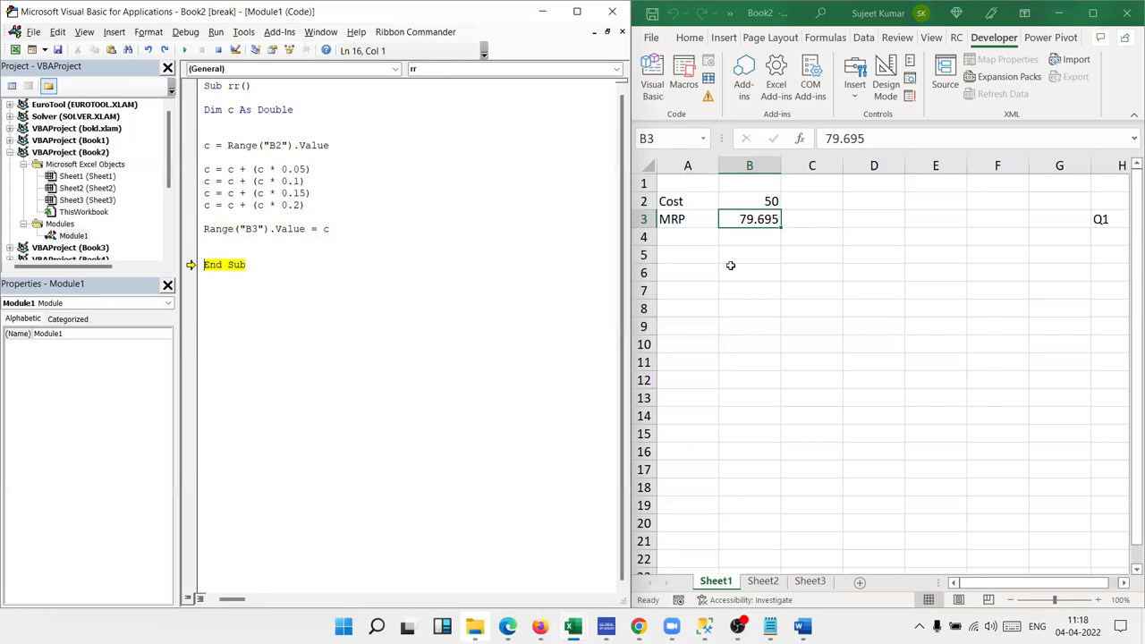
{"action": "left_click", "coordinate": [778, 264]}
{"action": "left_click_drag", "start_coordinate": [778, 264], "coordinate": [968, 301]}
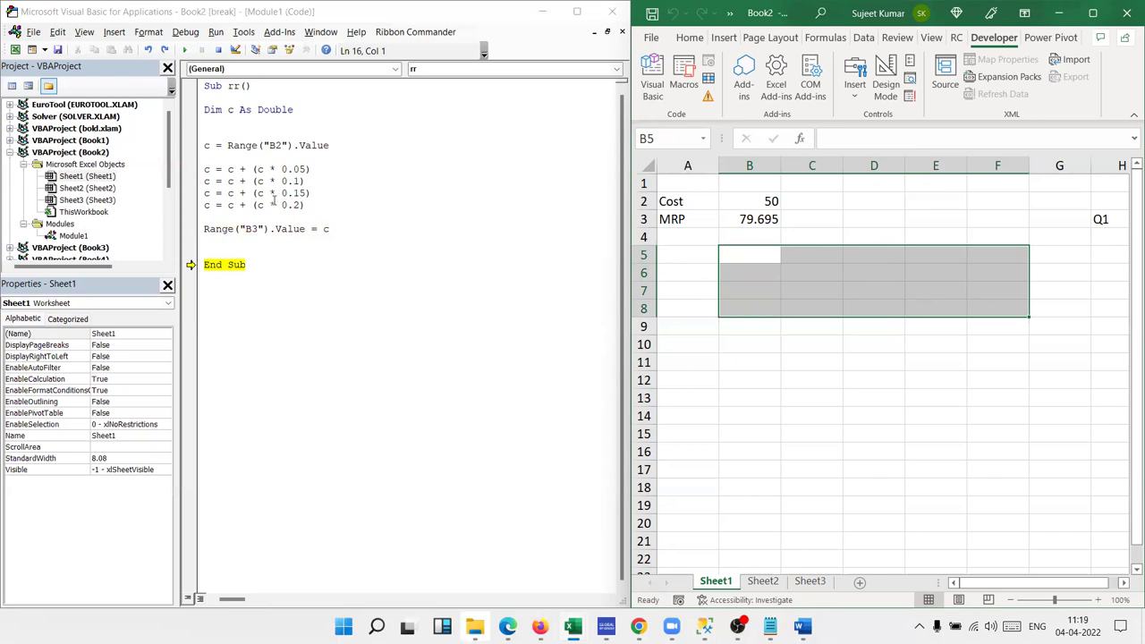
Stop the paused macro and enter labels P, R and T in A5:A7.
{"action": "left_click", "coordinate": [252, 279]}
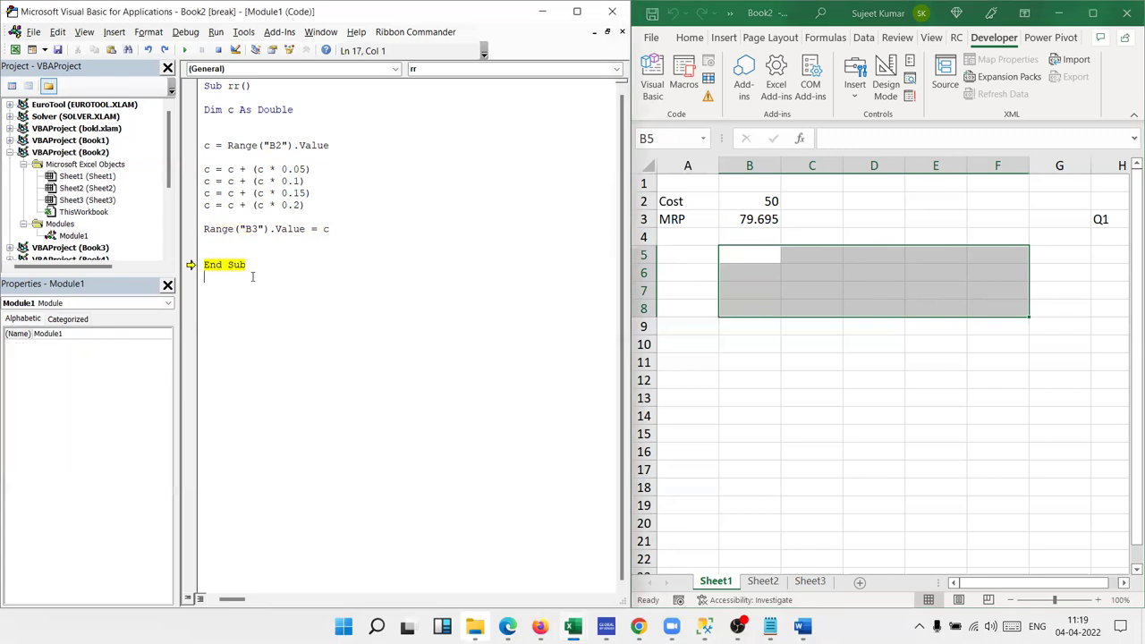
{"action": "left_click", "coordinate": [219, 50]}
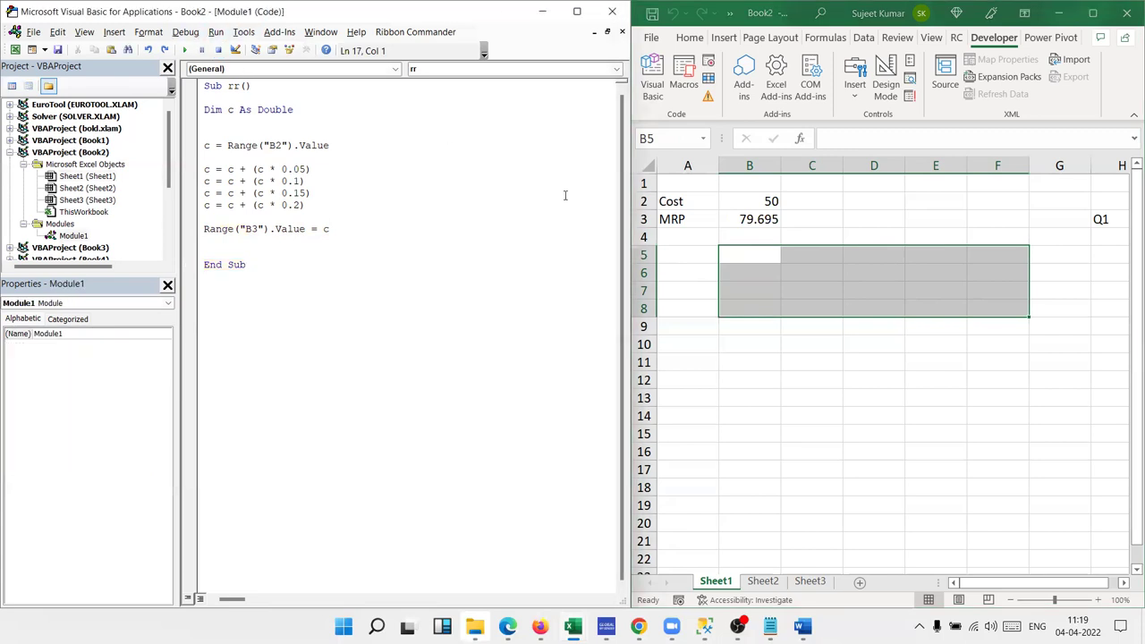
{"action": "left_click", "coordinate": [670, 249]}
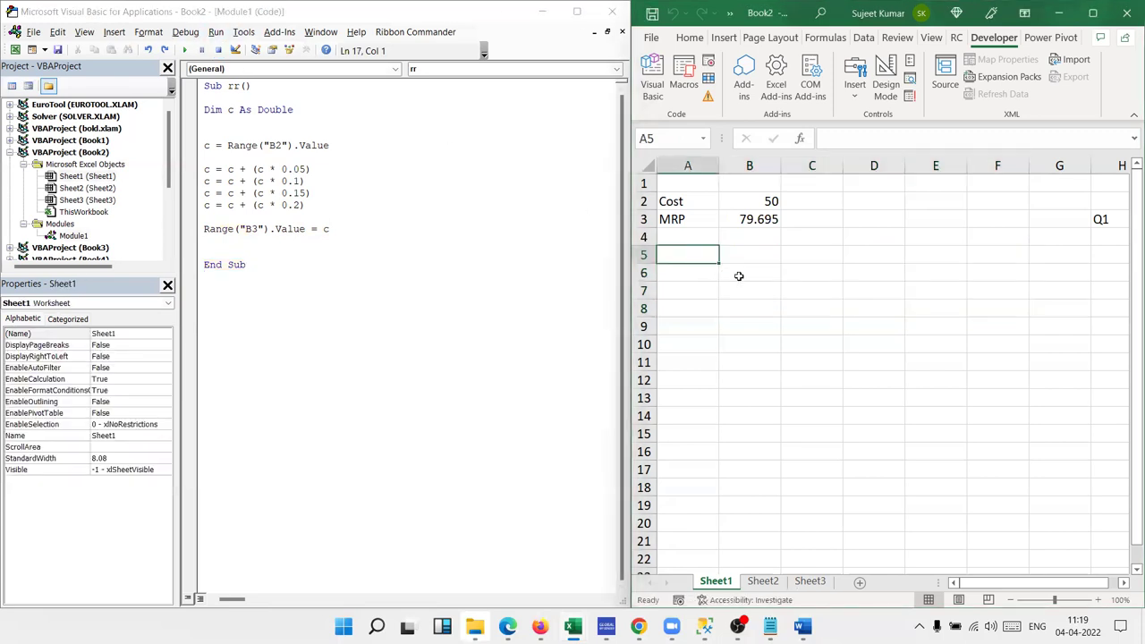
{"action": "type", "text": "P"}
{"action": "key", "text": "Return"}
{"action": "type", "text": "R"}
{"action": "key", "text": "Return"}
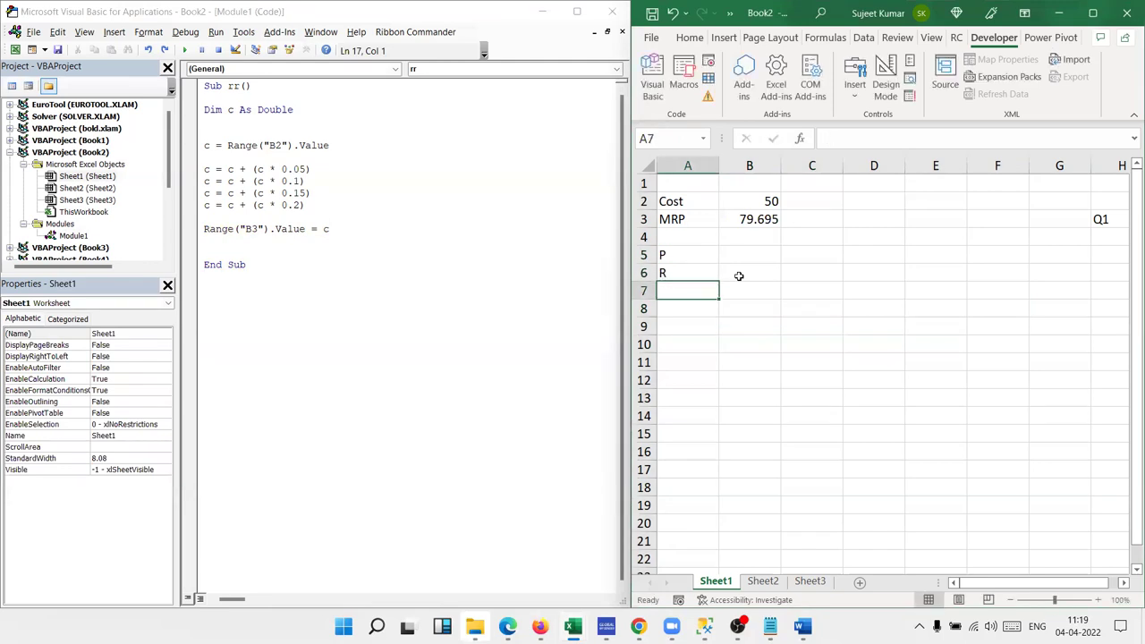
{"action": "type", "text": "T"}
{"action": "key", "text": "Return"}
{"action": "key", "text": "Up"}
{"action": "key", "text": "Up"}
{"action": "key", "text": "Up"}
Enter principal 50000, rate 10% and time 3 in B5:B7.
{"action": "key", "text": "Right"}
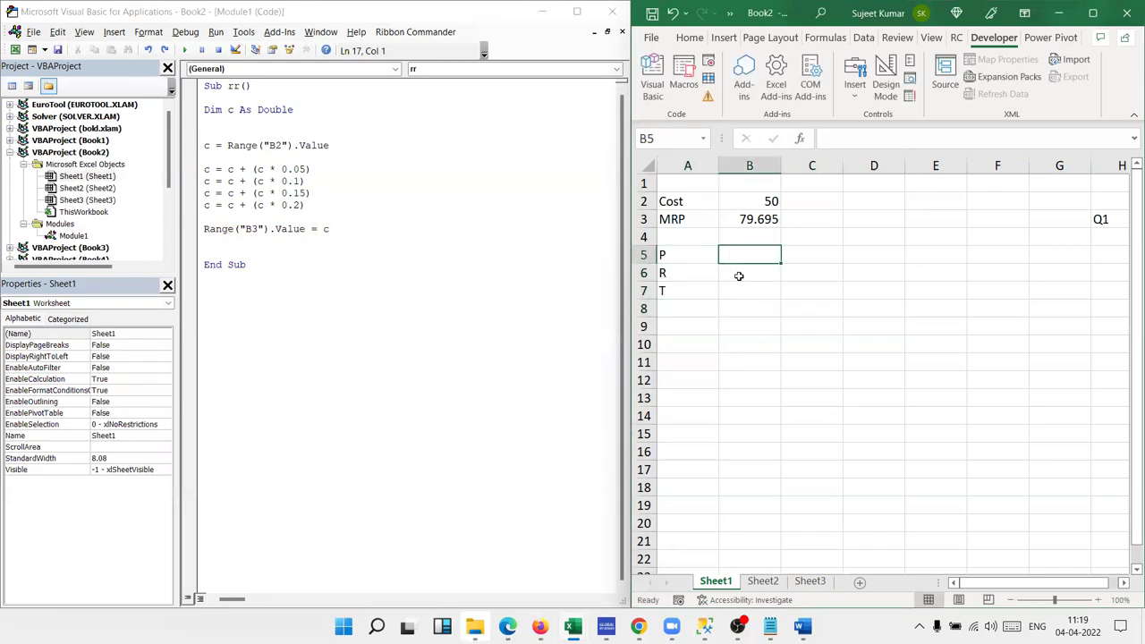
{"action": "type", "text": "50000"}
{"action": "key", "text": "Return"}
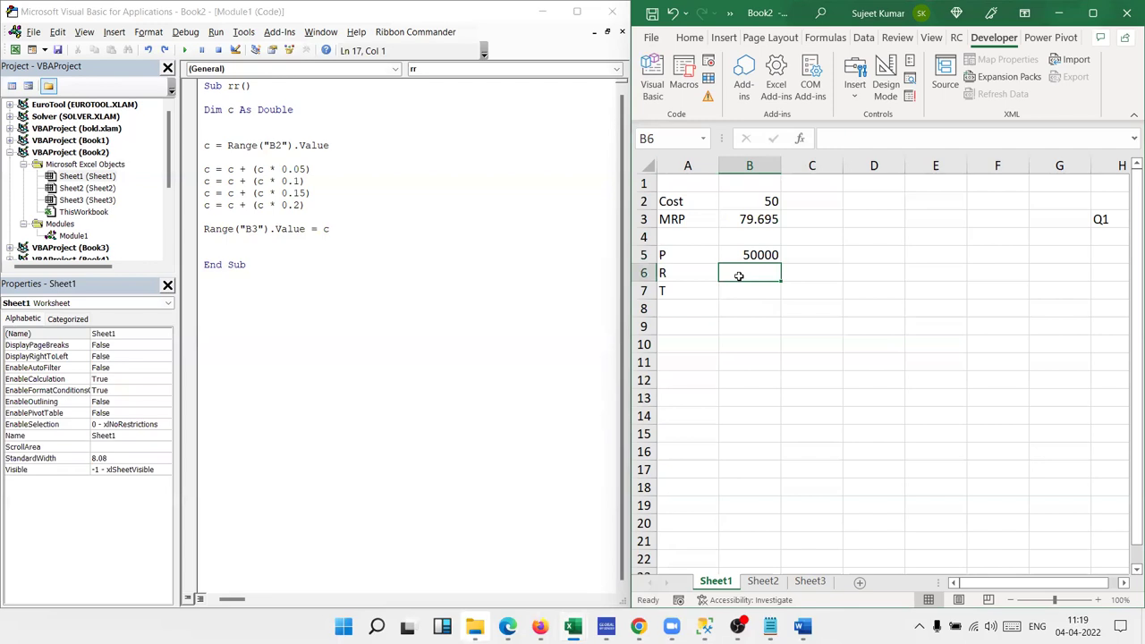
{"action": "type", "text": "10"}
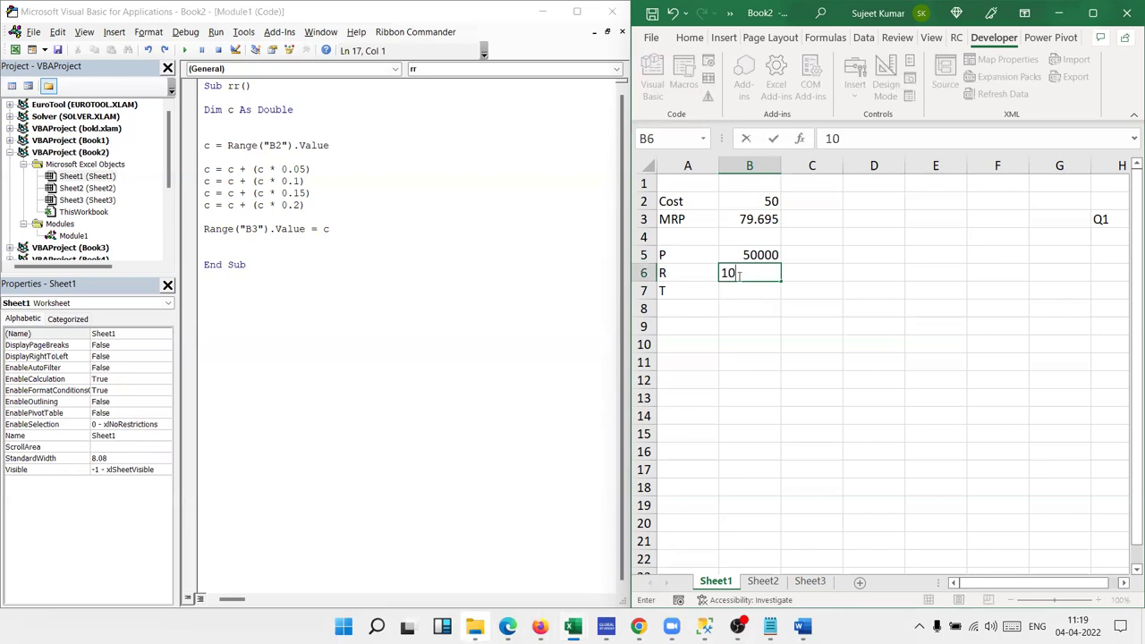
{"action": "type", "text": "5"}
{"action": "key", "text": "Return"}
{"action": "key", "text": "Up"}
{"action": "type", "text": "10%"}
{"action": "key", "text": "Return"}
{"action": "type", "text": "3"}
{"action": "key", "text": "Return"}
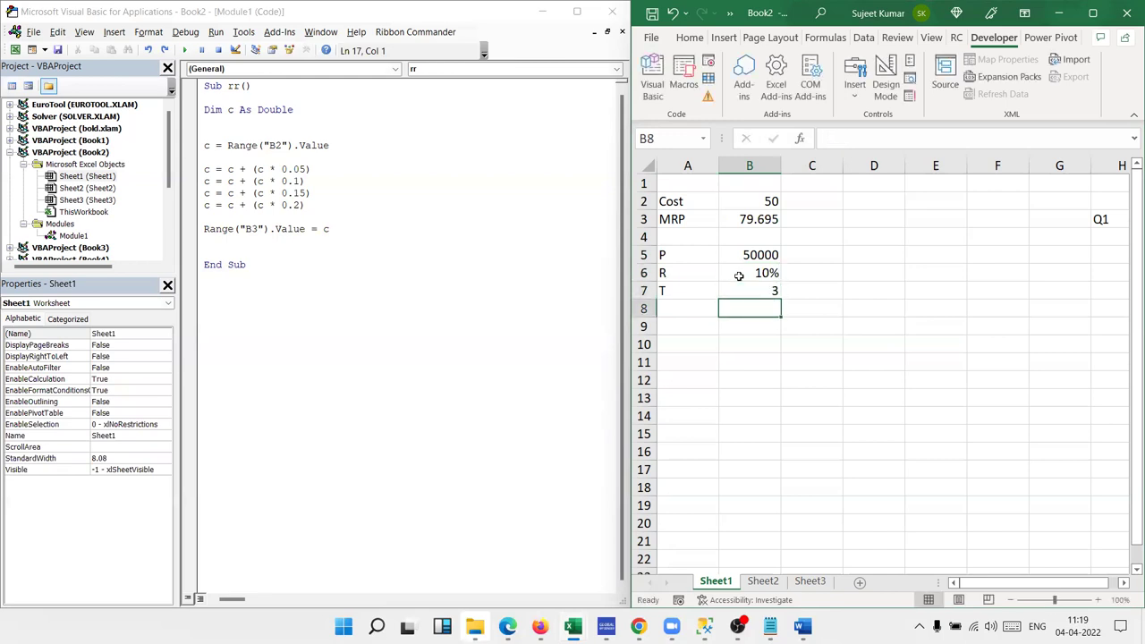
Add the label Amt in cell A9.
{"action": "key", "text": "Down"}
{"action": "key", "text": "Left"}
{"action": "type", "text": "Amt"}
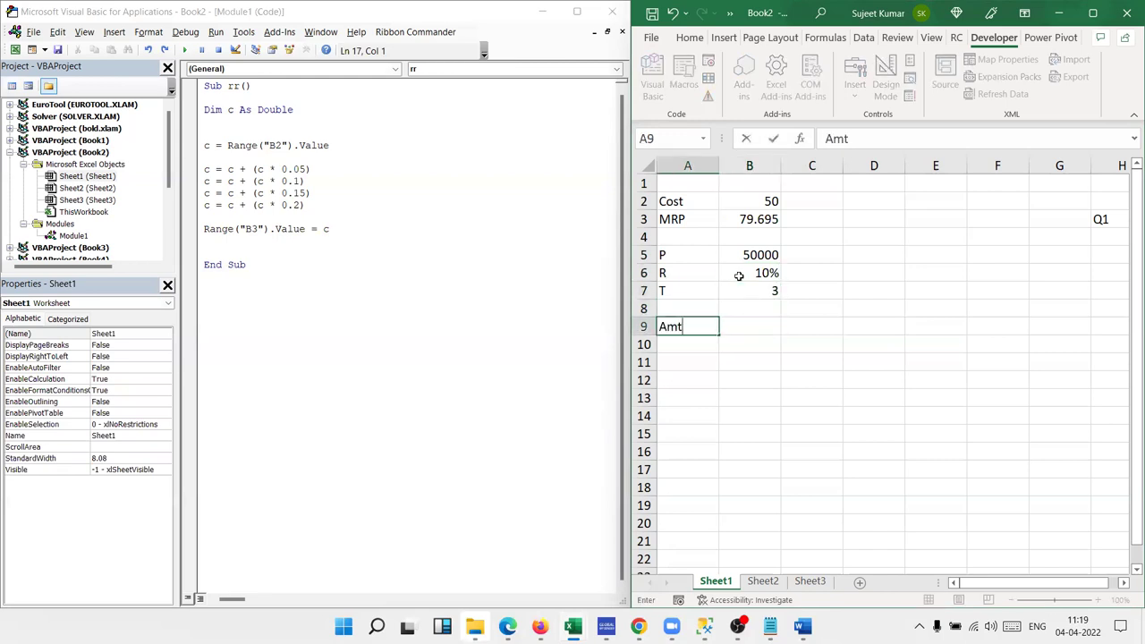
{"action": "key", "text": "Tab"}
Start a new procedure Sub rr_1() below the rr macro.
{"action": "left_click", "coordinate": [340, 310]}
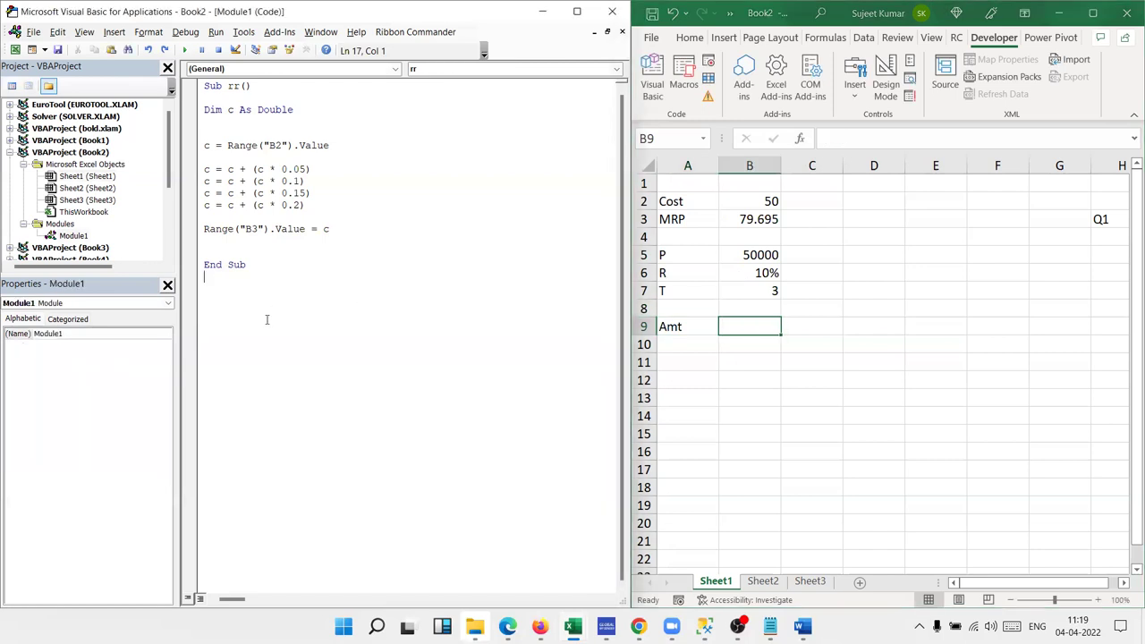
{"action": "type", "text": "subh"}
{"action": "key", "text": "BackSpace"}
{"action": "key", "text": "BackSpace"}
{"action": "type", "text": "rr"}
{"action": "type", "text": "("}
{"action": "key", "text": "BackSpace"}
{"action": "type", "text": "rr_1()"}
{"action": "key", "text": "Return"}
{"action": "key", "text": "Return"}
{"action": "key", "text": "Return"}
{"action": "key", "text": "Return"}
Declare p, r, t As Double inside rr_1.
{"action": "left_click", "coordinate": [257, 312]}
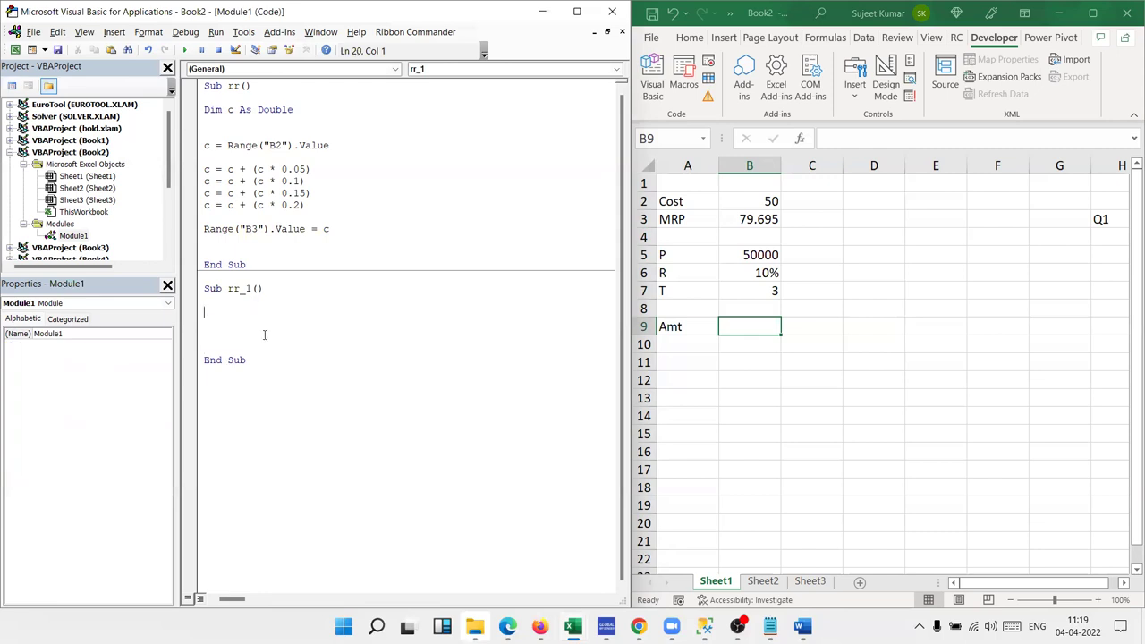
{"action": "type", "text": "range"}
{"action": "type", "text": "(\""}
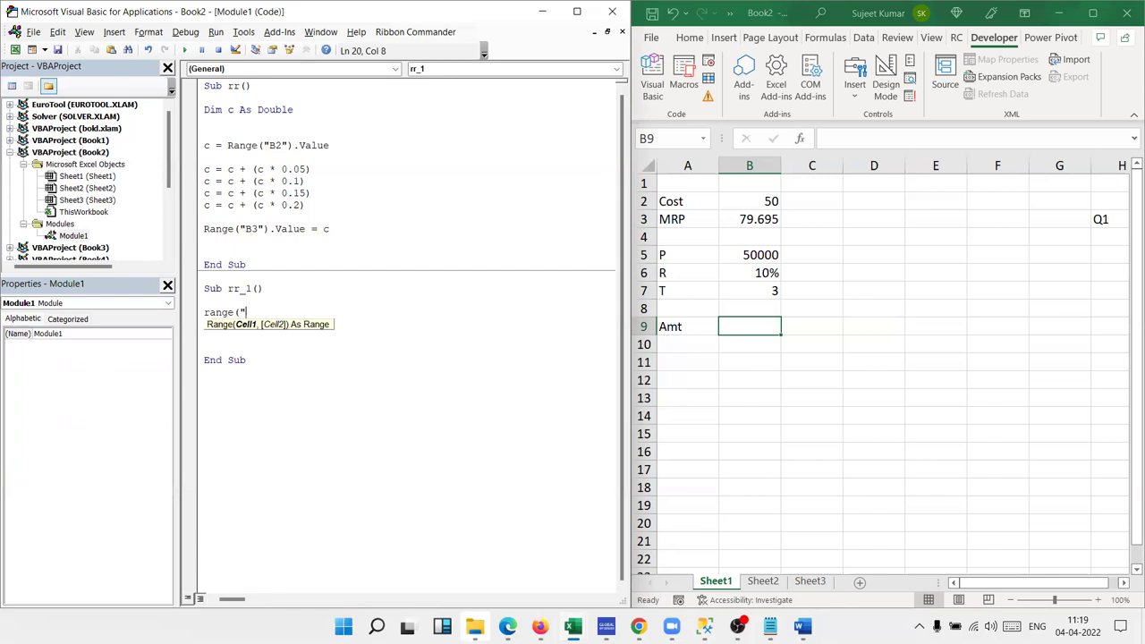
{"action": "key", "text": "BackSpace"}
{"action": "key", "text": "BackSpace"}
{"action": "key", "text": "BackSpace"}
{"action": "key", "text": "BackSpace"}
{"action": "key", "text": "BackSpace"}
{"action": "key", "text": "BackSpace"}
{"action": "type", "text": "dim p"}
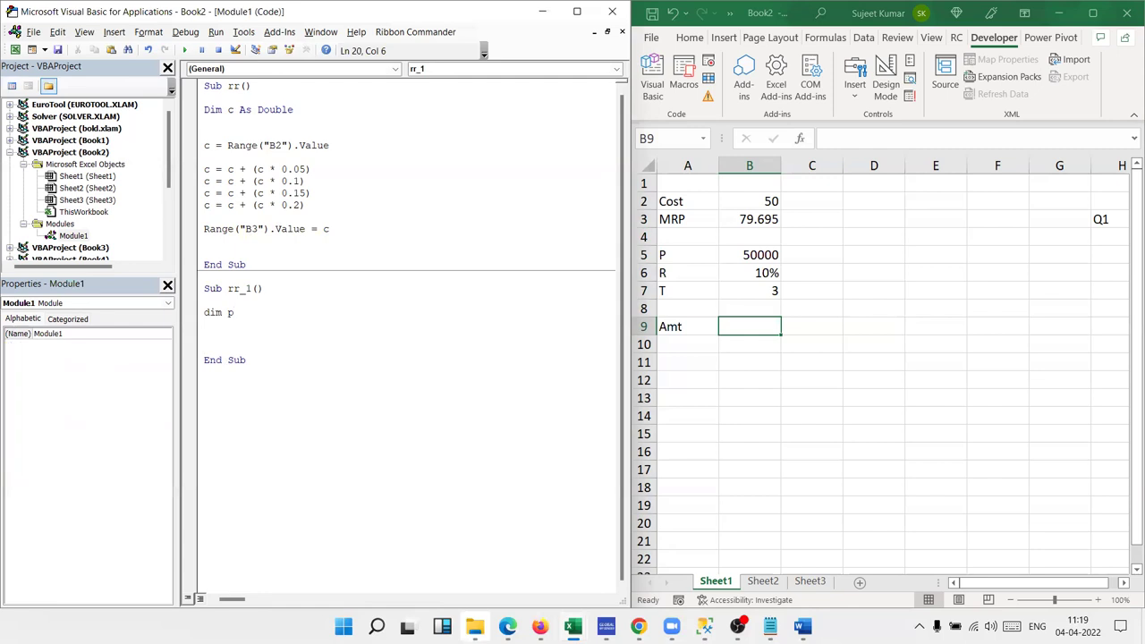
{"action": "type", "text": ",r,t as "}
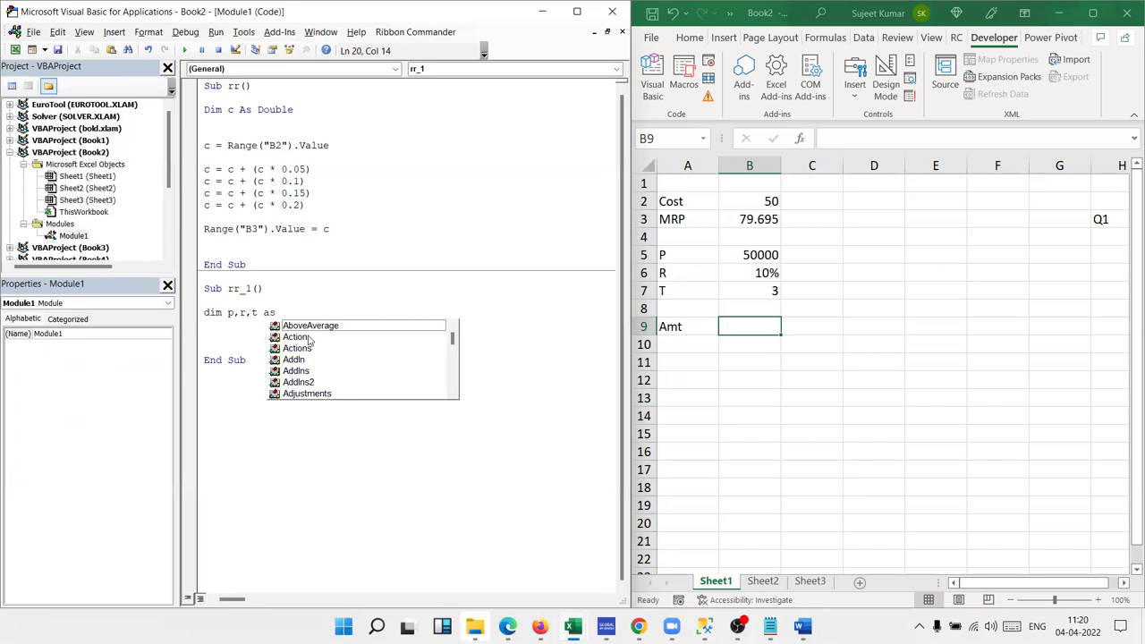
{"action": "type", "text": "Dou"}
{"action": "key", "text": "Tab"}
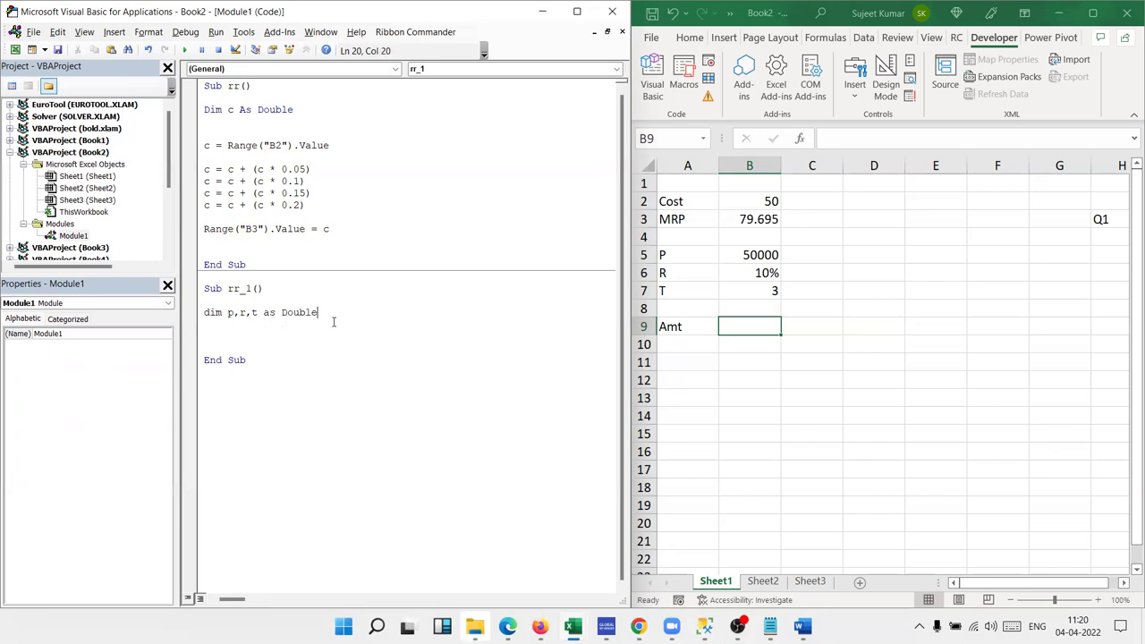
{"action": "key", "text": "Return"}
{"action": "key", "text": "Return"}
Assign p = Range("B5").Value in rr_1.
{"action": "type", "text": "p="}
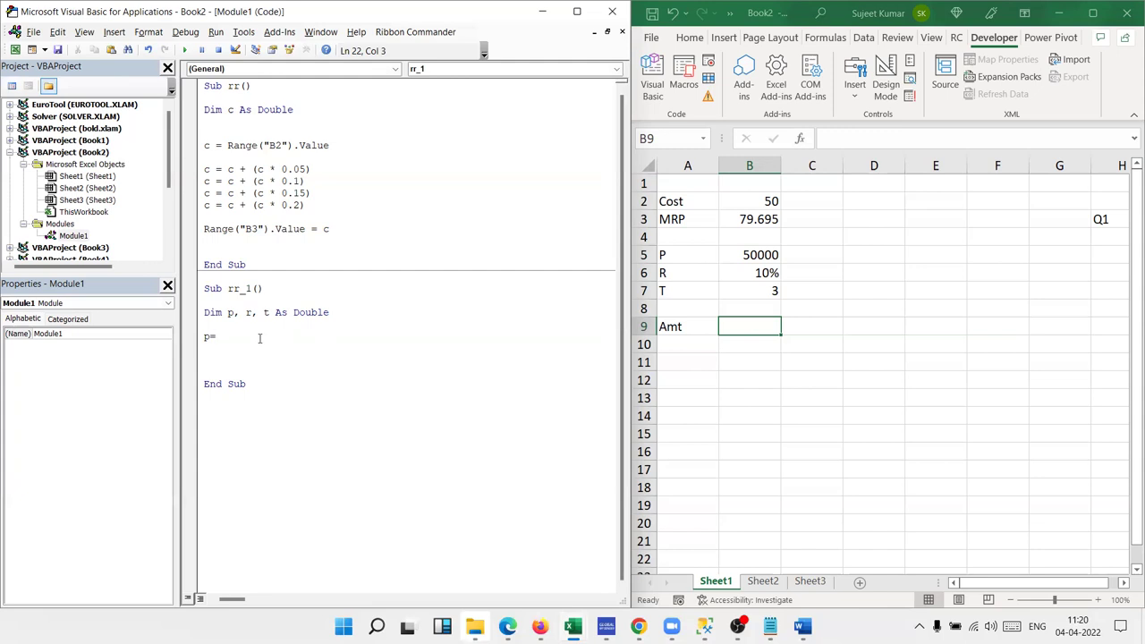
{"action": "type", "text": "range"}
{"action": "type", "text": "(\"A"}
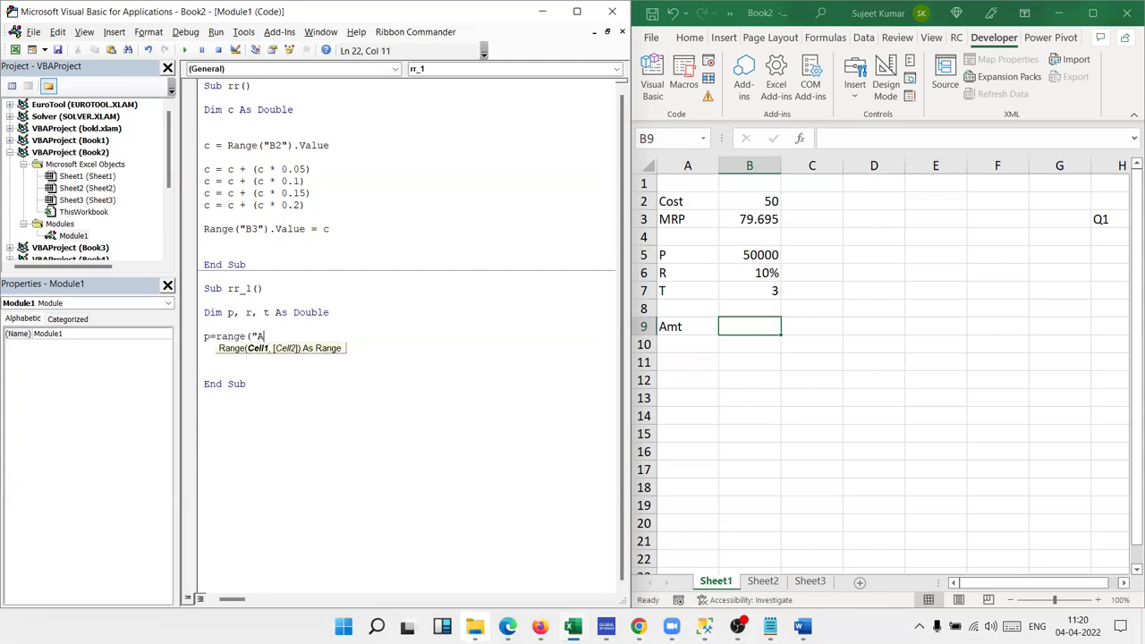
{"action": "key", "text": "BackSpace"}
{"action": "type", "text": "B"}
{"action": "type", "text": "5"}
{"action": "type", "text": "\").v"}
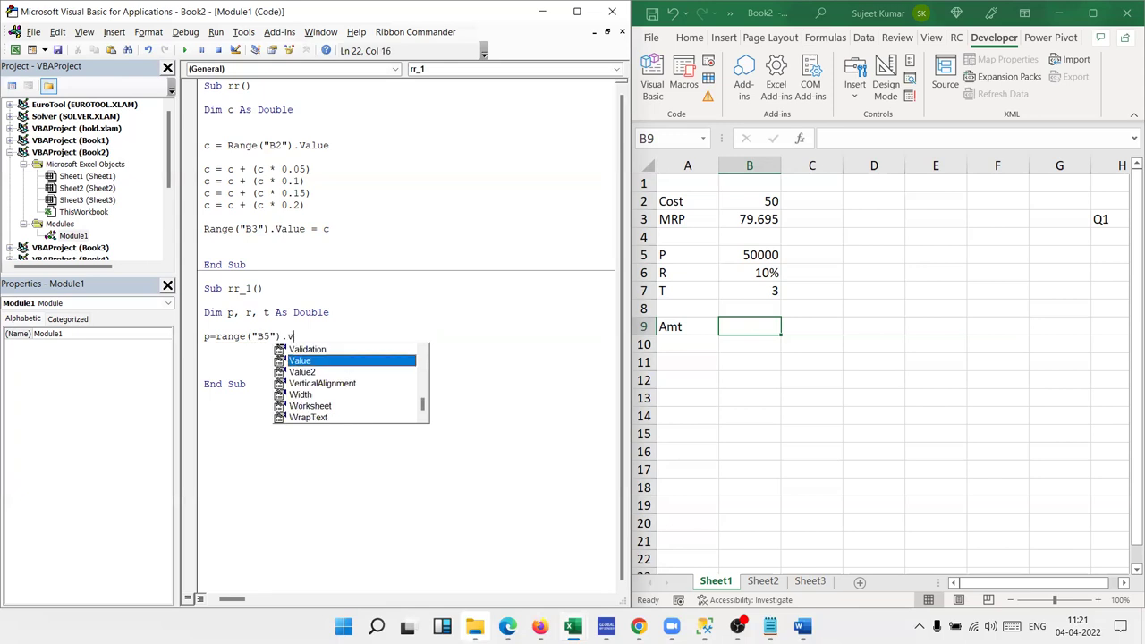
{"action": "key", "text": "Tab"}
{"action": "key", "text": "Return"}
Assign r = Range("b6").Value and t = Range("B7").Value on the following lines.
{"action": "type", "text": "p="}
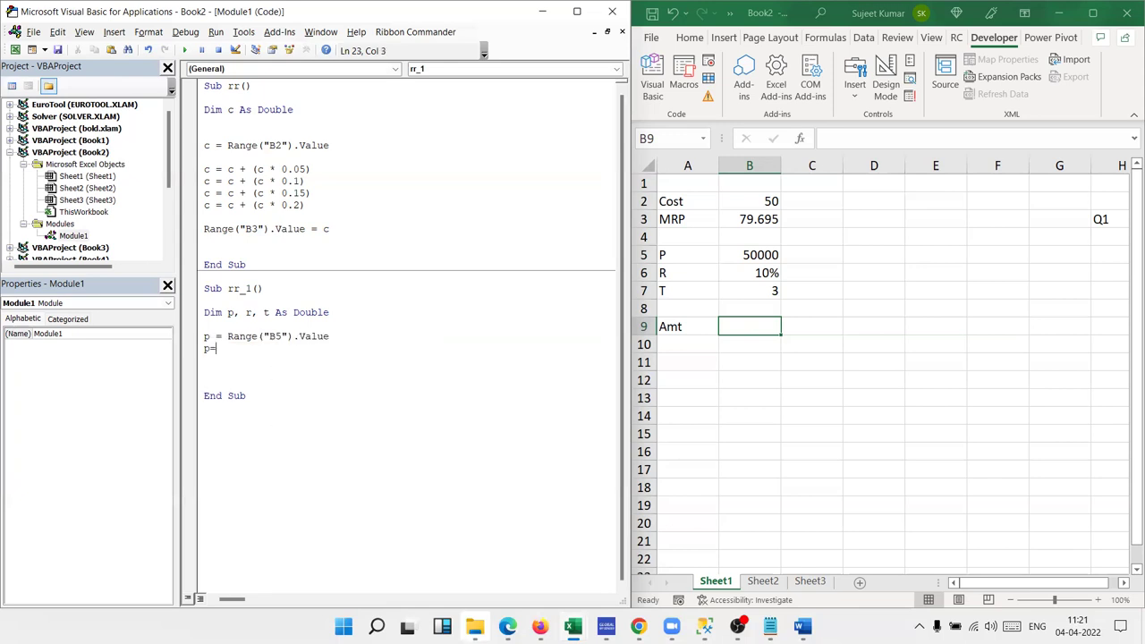
{"action": "key", "text": "BackSpace"}
{"action": "key", "text": "BackSpace"}
{"action": "type", "text": "r="}
{"action": "type", "text": "range("}
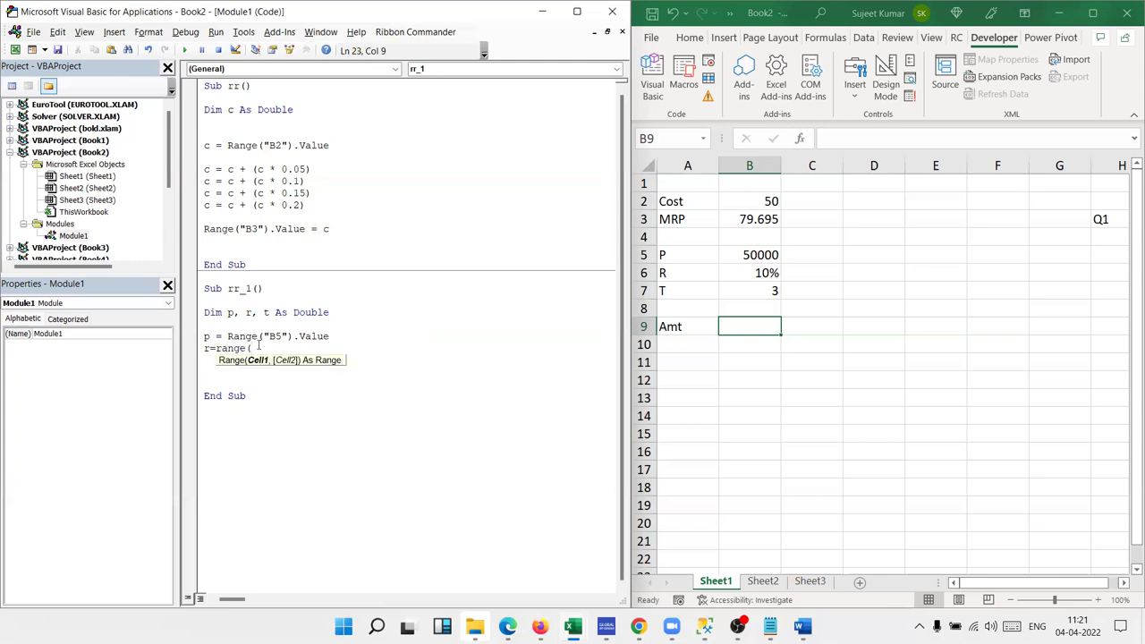
{"action": "type", "text": "\"b6\""}
{"action": "type", "text": ").v"}
{"action": "key", "text": "Down"}
{"action": "key", "text": "Return"}
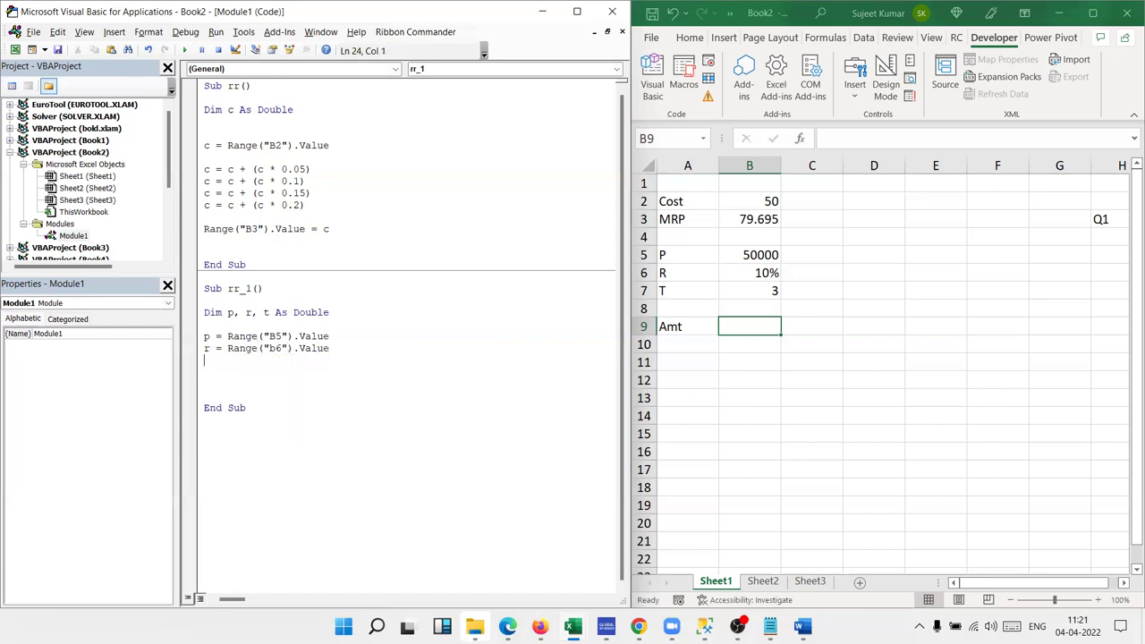
{"action": "type", "text": "t="}
{"action": "type", "text": "range"}
{"action": "type", "text": "("}
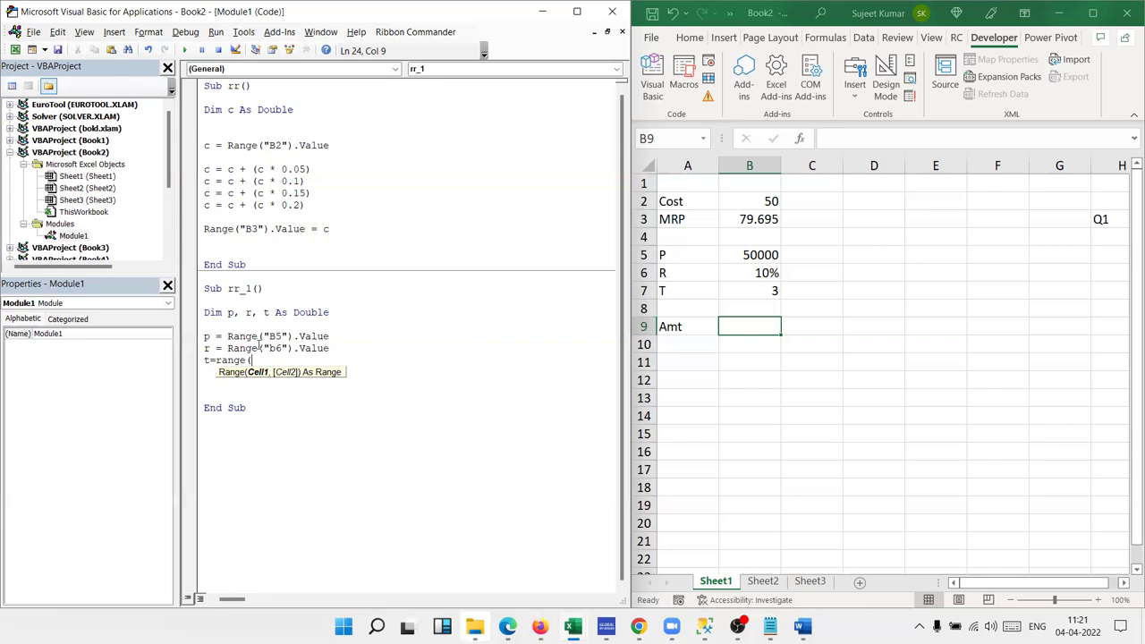
{"action": "type", "text": "\"B"}
{"action": "type", "text": "7"}
{"action": "type", "text": "\").Value"}
{"action": "key", "text": "Return"}
{"action": "key", "text": "Return"}
{"action": "key", "text": "Return"}
{"action": "key", "text": "Up"}
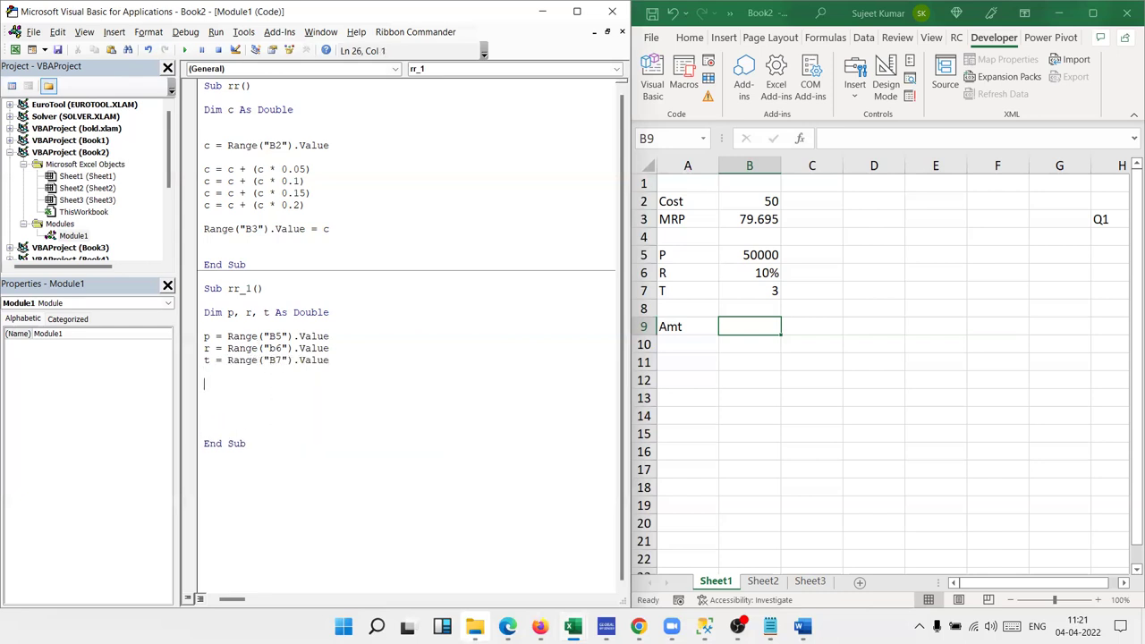
{"action": "key", "text": "Up"}
{"action": "key", "text": "Up"}
{"action": "key", "text": "Up"}
{"action": "key", "text": "Up"}
Add amt to the Dim line and write amt = p * ((1 + (r / 12)) ^ (t * 12)).
{"action": "left_click", "coordinate": [274, 312]}
{"action": "type", "text": ", amt"}
{"action": "left_click", "coordinate": [277, 376]}
{"action": "type", "text": "amt= "}
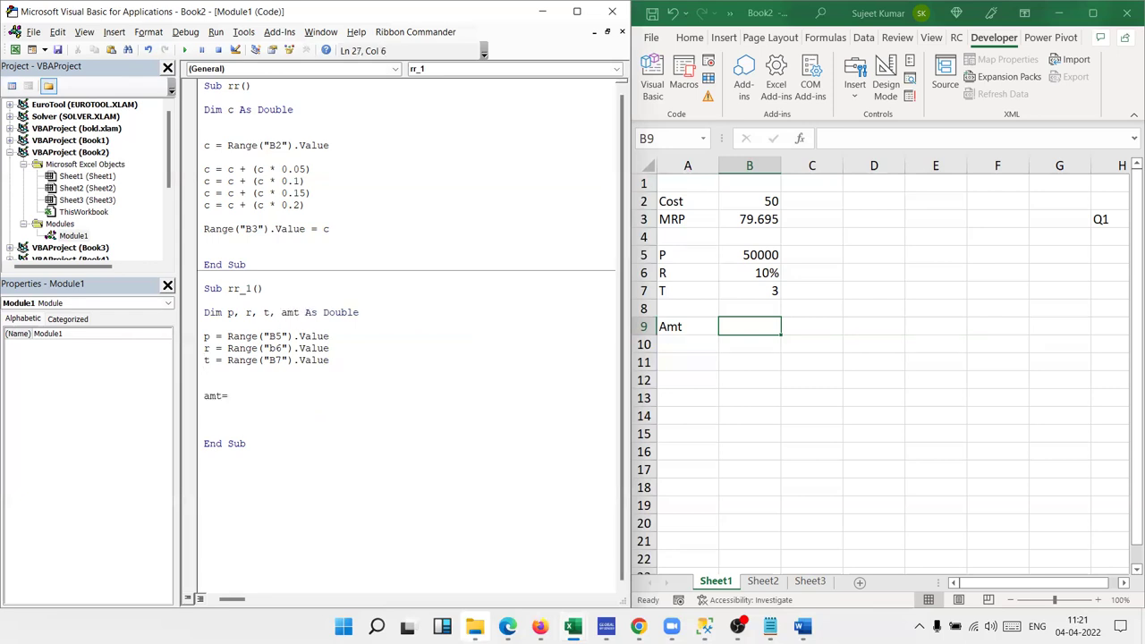
{"action": "type", "text": "p*(1+(r/12"}
{"action": "type", "text": ")"}
{"action": "type", "text": "^(t*12"}
{"action": "type", "text": ")"}
{"action": "left_click", "coordinate": [261, 421]}
{"action": "left_click", "coordinate": [259, 395]}
{"action": "type", "text": "("}
{"action": "left_click", "coordinate": [450, 392]}
{"action": "type", "text": ")"}
Write amt to Range("B9").Value and run rr_1, giving 67409.09 in B9.
{"action": "left_click", "coordinate": [355, 420]}
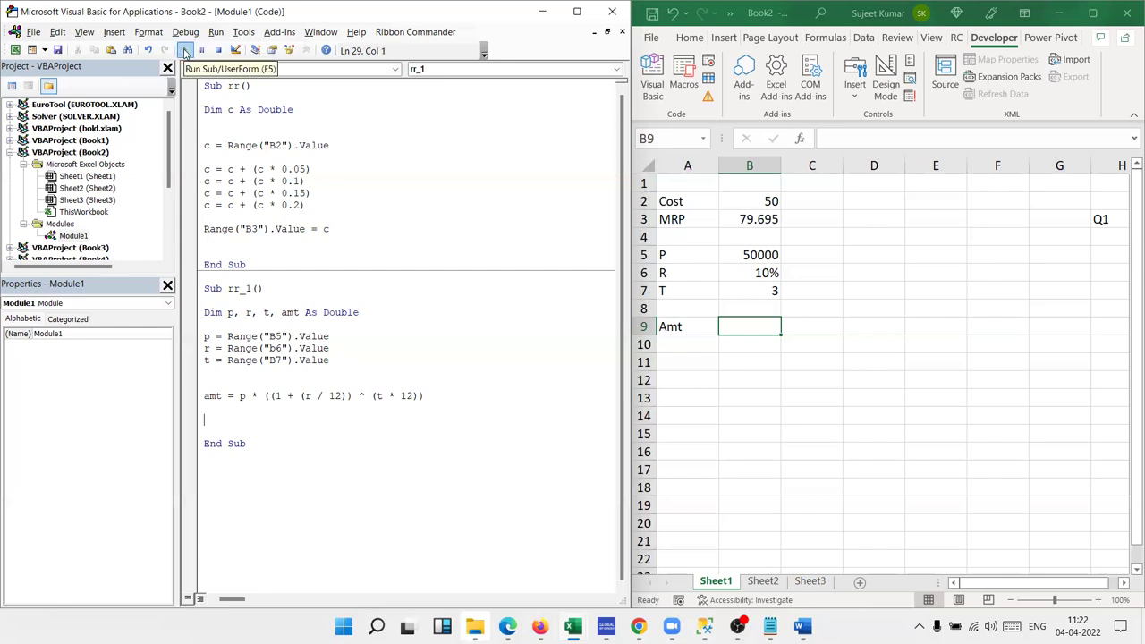
{"action": "type", "text": "range("}
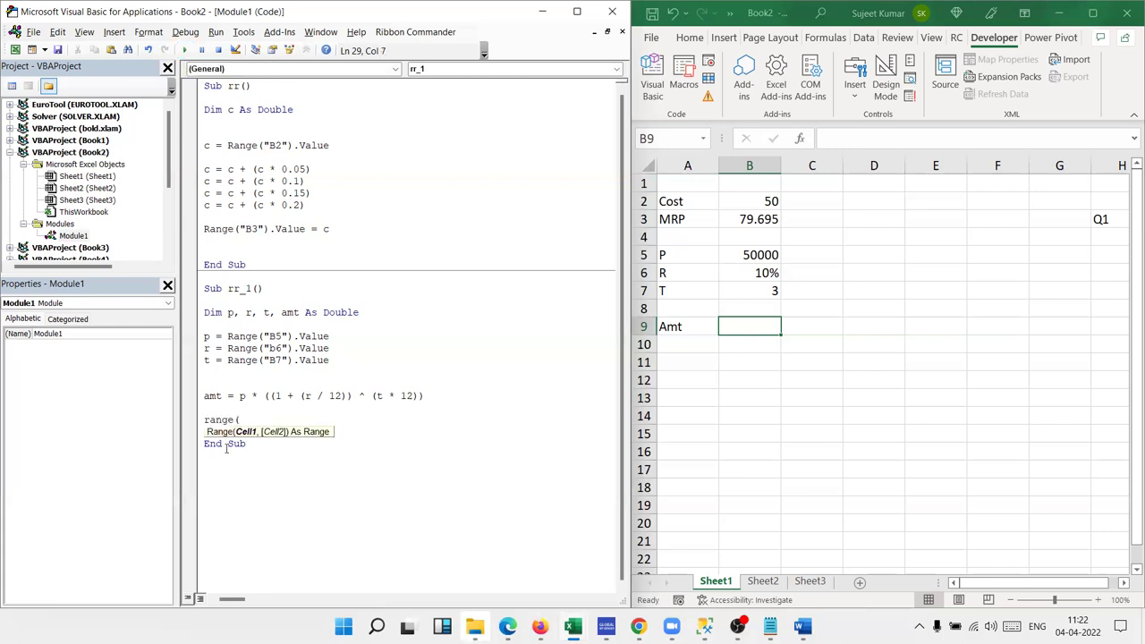
{"action": "type", "text": "\"B9"}
{"action": "type", "text": "\")."}
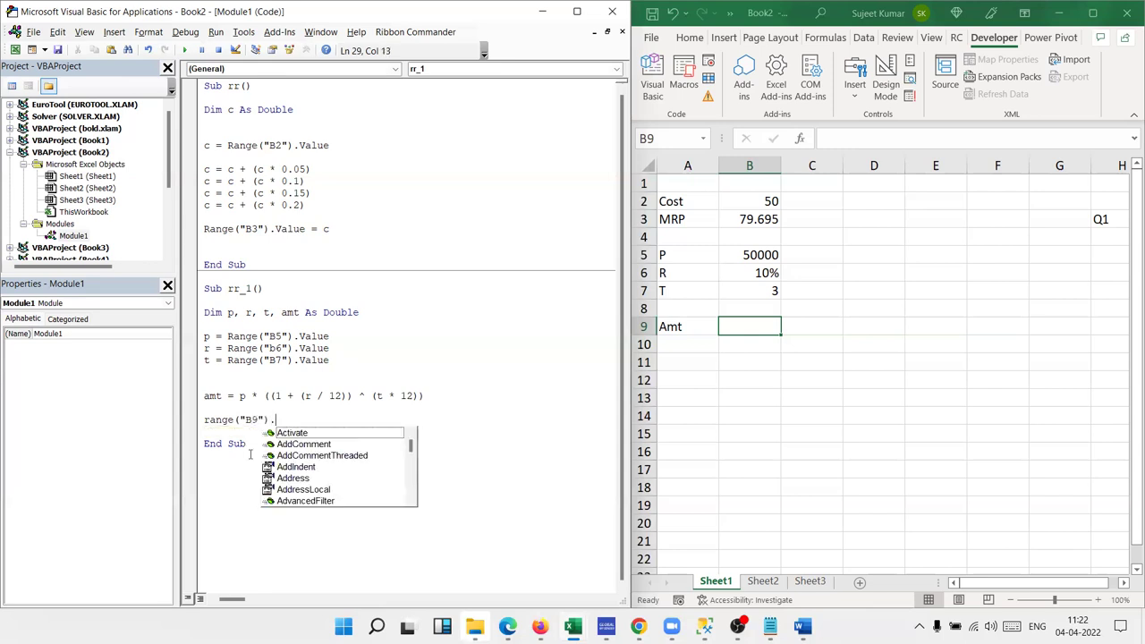
{"action": "type", "text": "v"}
{"action": "key", "text": "Tab"}
{"action": "type", "text": "= "}
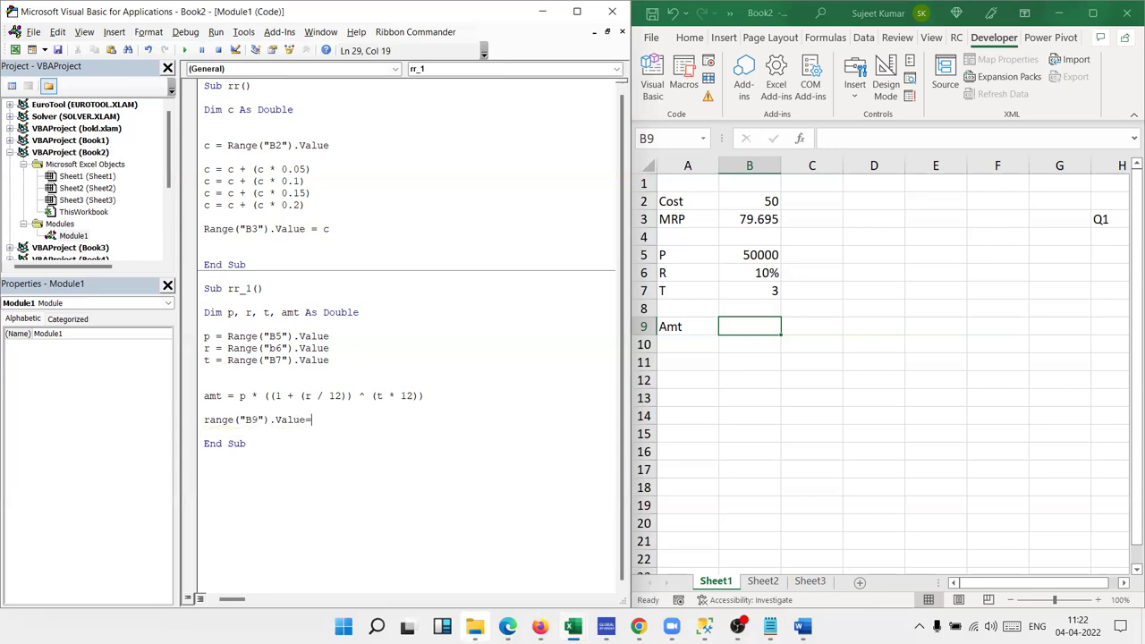
{"action": "type", "text": "amt"}
{"action": "left_click", "coordinate": [309, 396]}
{"action": "left_click", "coordinate": [185, 51]}
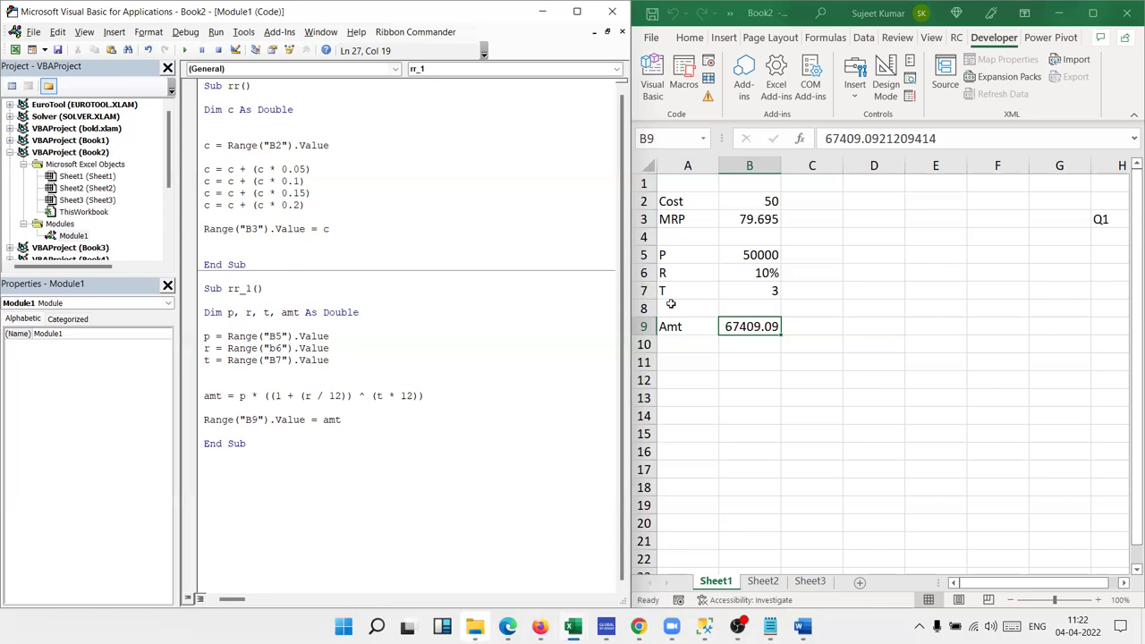
Replace p in the amt formula with Range("B5").Value.
{"action": "left_click_drag", "start_coordinate": [203, 336], "coordinate": [329, 360]}
{"action": "left_click", "coordinate": [228, 336]}
{"action": "key", "text": "shift+Right"}
{"action": "key", "text": "shift+Right"}
{"action": "key", "text": "shift+Right"}
{"action": "key", "text": "shift+Right"}
{"action": "key", "text": "shift+Right"}
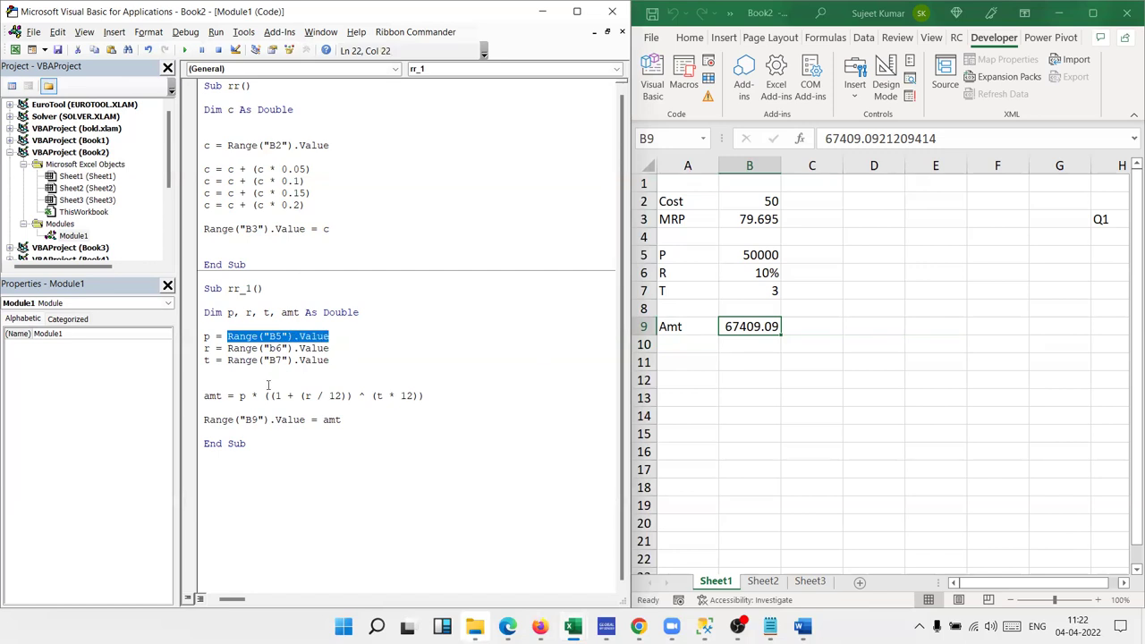
{"action": "key", "text": "ctrl+c"}
{"action": "double_click", "coordinate": [241, 395]}
{"action": "key", "text": "ctrl+v"}
{"action": "left_click", "coordinate": [339, 440]}
Replace r and t in the amt formula with Range("b6").Value and Range("B7").Value.
{"action": "left_click_drag", "start_coordinate": [224, 348], "coordinate": [344, 351]}
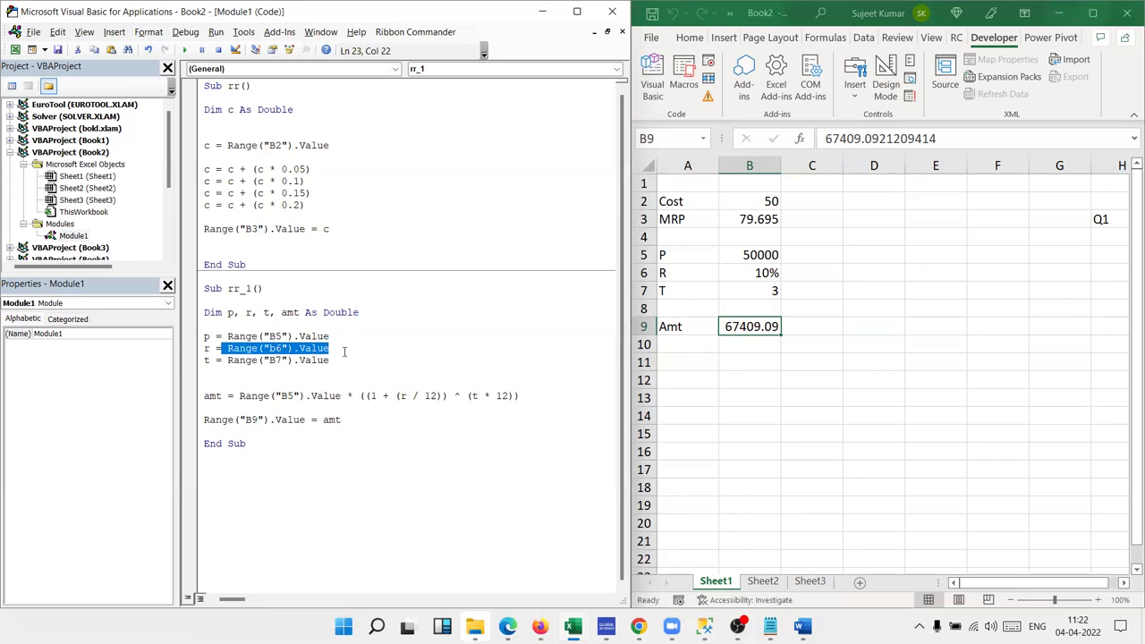
{"action": "key", "text": "ctrl+c"}
{"action": "double_click", "coordinate": [402, 395]}
{"action": "key", "text": "ctrl+v"}
{"action": "left_click", "coordinate": [397, 420]}
{"action": "left_click_drag", "start_coordinate": [227, 360], "coordinate": [371, 367]}
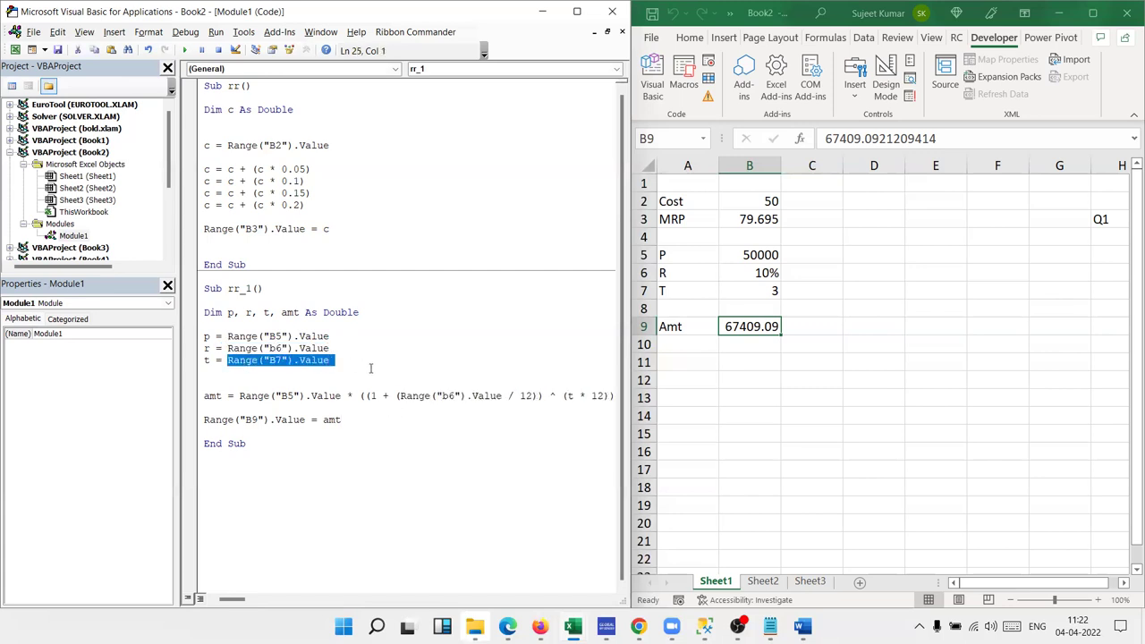
{"action": "double_click", "coordinate": [569, 396]}
{"action": "key", "text": "ctrl+v"}
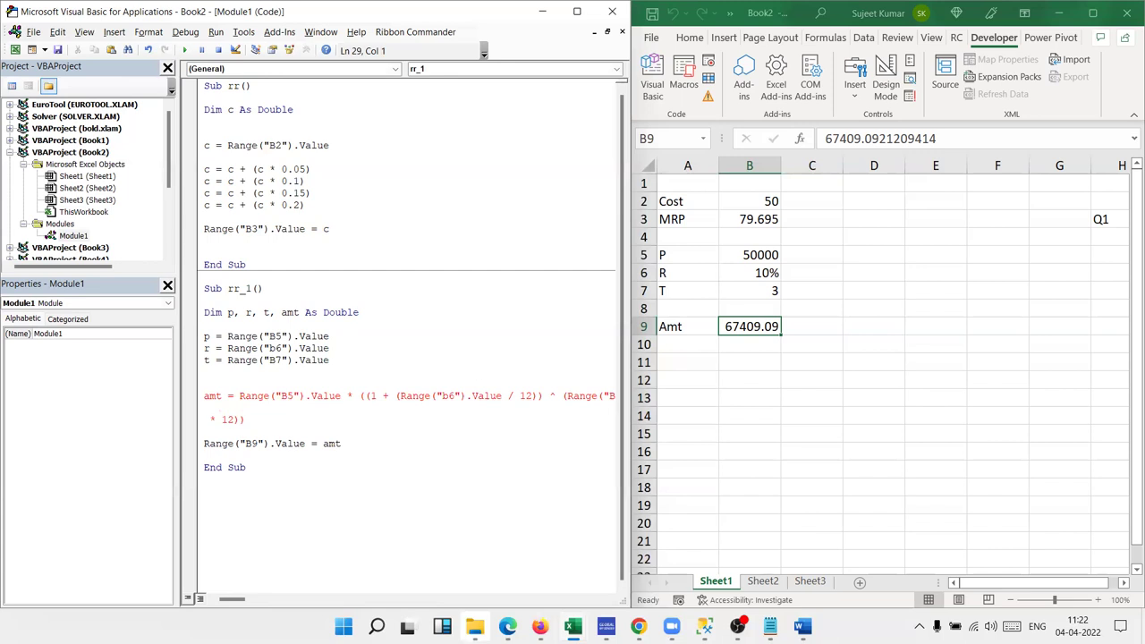
Rejoin the amt formula onto one line and widen the code window to show it fully.
{"action": "key", "text": "BackSpace"}
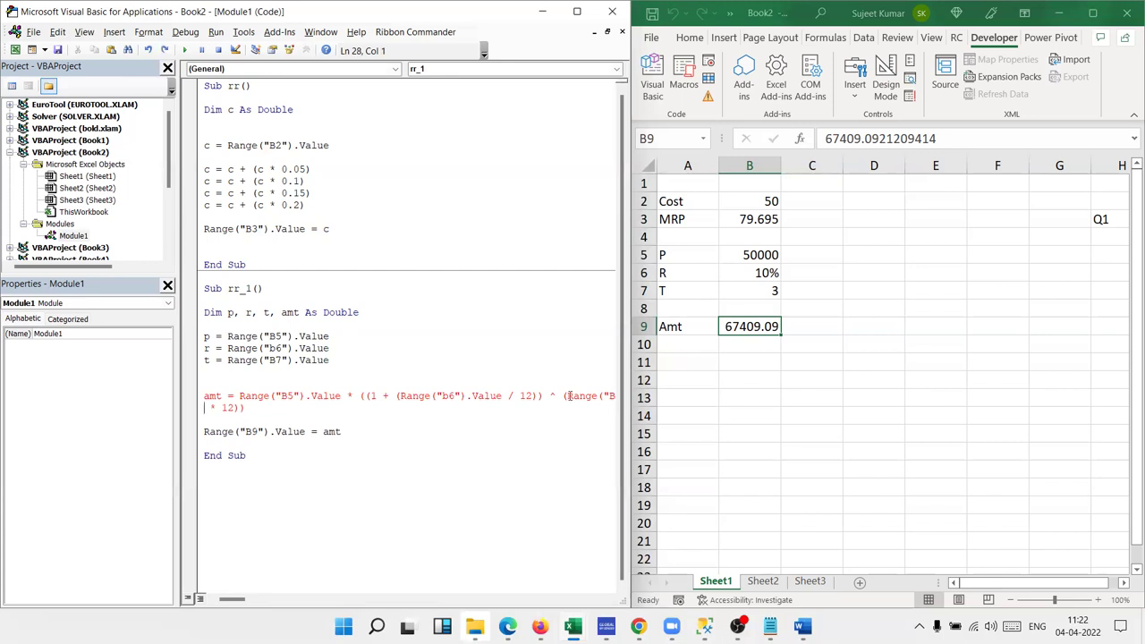
{"action": "key", "text": "BackSpace"}
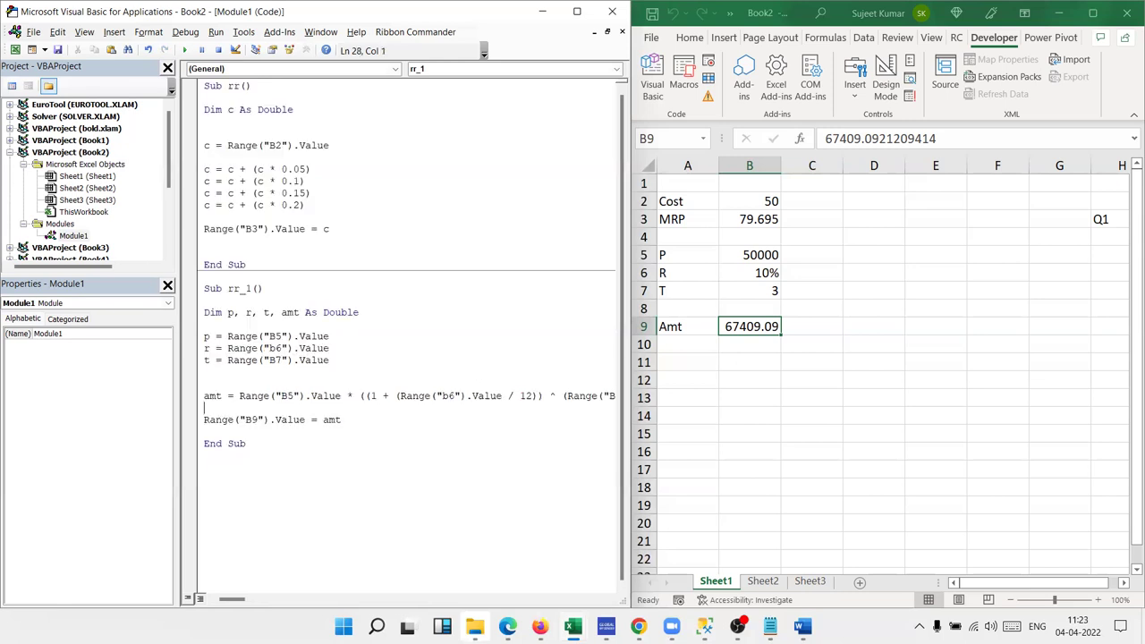
{"action": "key", "text": "Left"}
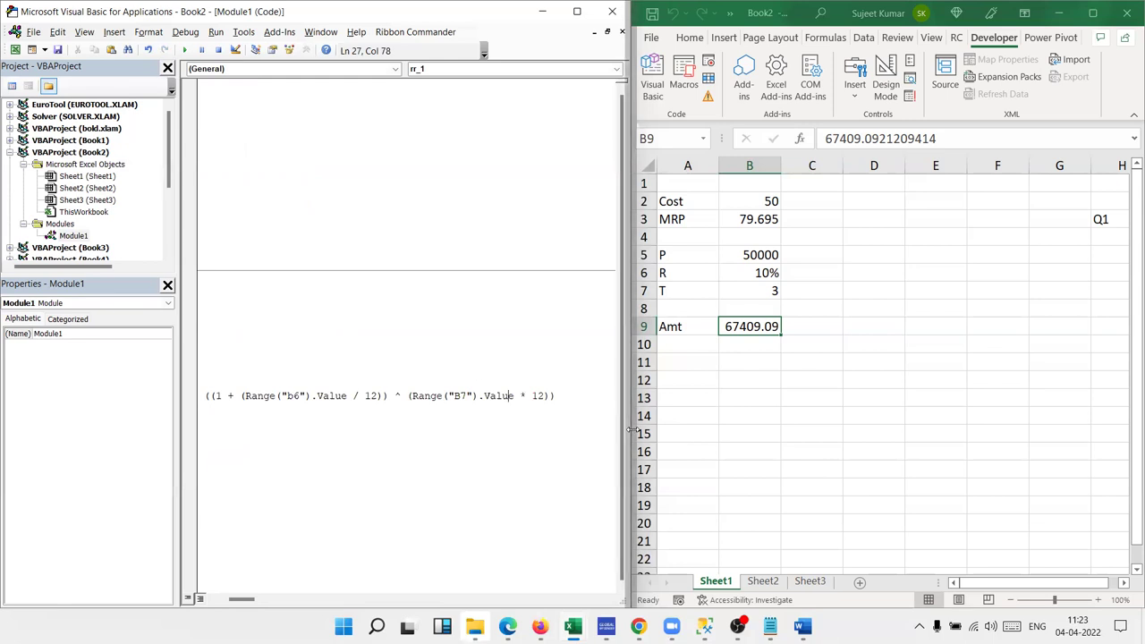
{"action": "left_click_drag", "start_coordinate": [631, 430], "coordinate": [865, 430]}
{"action": "left_click_drag", "start_coordinate": [288, 599], "coordinate": [206, 590]}
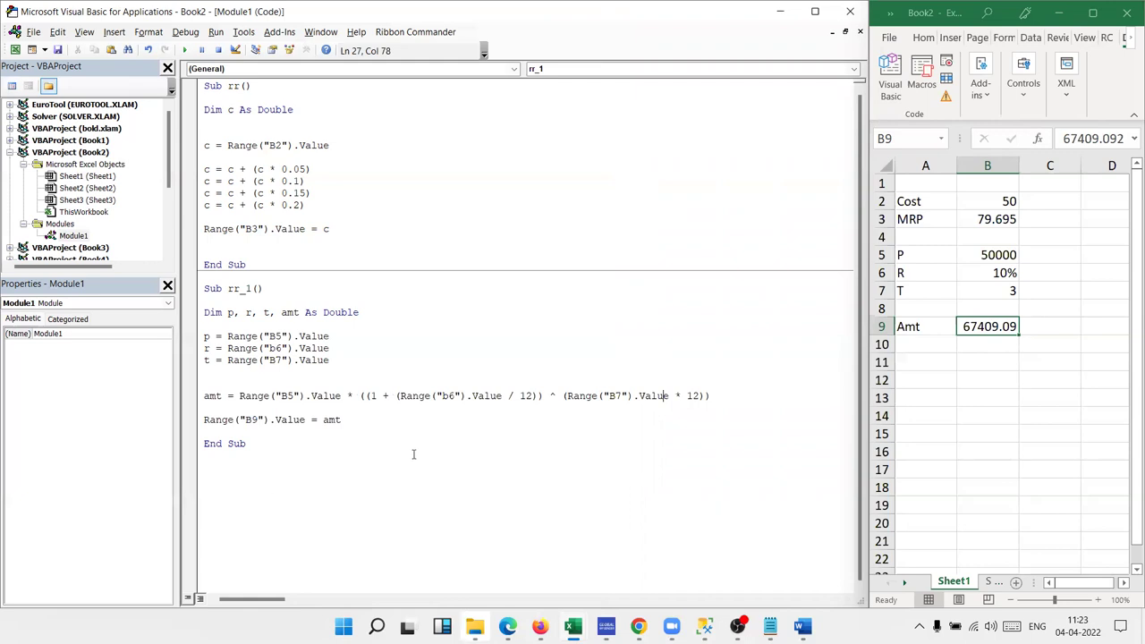
Start a new procedure Sub rr_2() below rr_1.
{"action": "left_click", "coordinate": [286, 380]}
{"action": "left_click", "coordinate": [221, 147]}
{"action": "left_click_drag", "start_coordinate": [230, 181], "coordinate": [282, 224]}
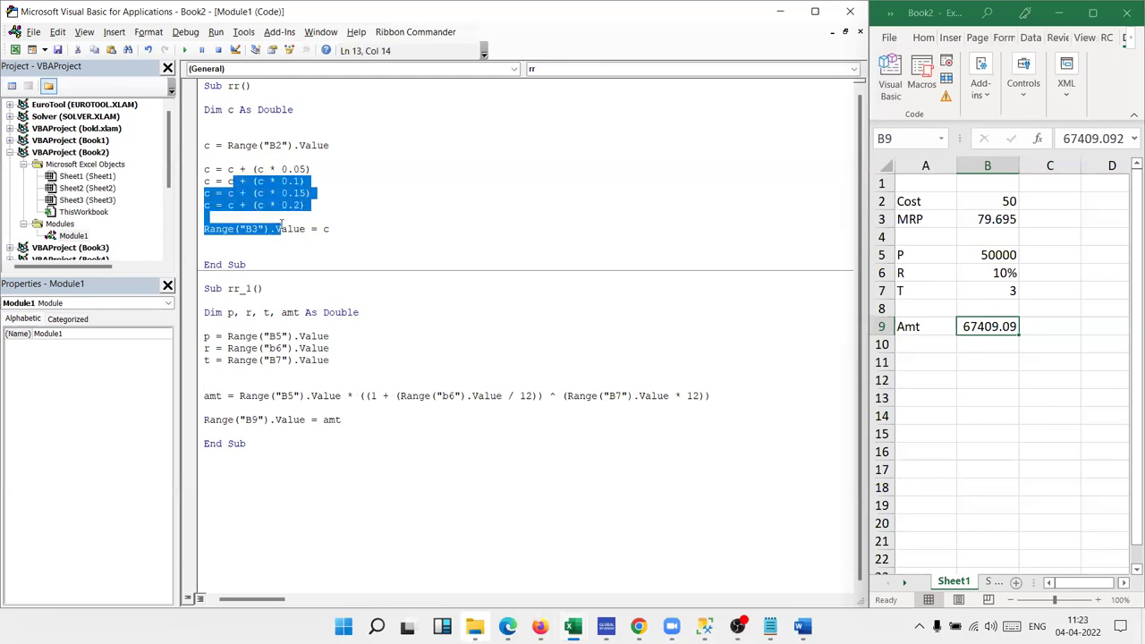
{"action": "left_click", "coordinate": [251, 445]}
{"action": "key", "text": "Return"}
{"action": "key", "text": "Return"}
{"action": "key", "text": "Return"}
{"action": "key", "text": "Return"}
{"action": "key", "text": "Return"}
Declare b As Byte, bl As Boolean, i As Integer and l As Long.
{"action": "key", "text": "Return"}
{"action": "key", "text": "Return"}
{"action": "key", "text": "Return"}
{"action": "key", "text": "Return"}
{"action": "key", "text": "Return"}
{"action": "key", "text": "Return"}
{"action": "key", "text": "Return"}
{"action": "key", "text": "Return"}
{"action": "key", "text": "Return"}
{"action": "left_click", "coordinate": [227, 171]}
{"action": "type", "text": "sub rr_2()"}
{"action": "key", "text": "Return"}
{"action": "key", "text": "Return"}
{"action": "key", "text": "Return"}
{"action": "key", "text": "Return"}
{"action": "key", "text": "Up"}
{"action": "key", "text": "Up"}
{"action": "type", "text": "dim b as byt"}
{"action": "key", "text": "Tab"}
{"action": "key", "text": "Return"}
{"action": "key", "text": "Return"}
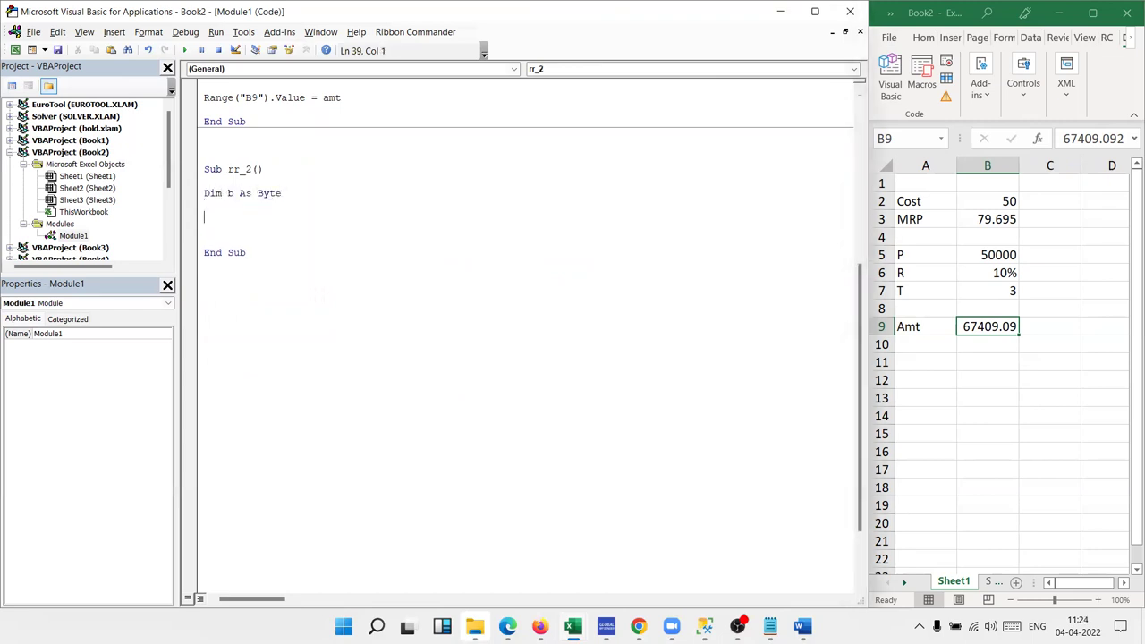
{"action": "type", "text": "dim "}
{"action": "type", "text": "bl as "}
{"action": "type", "text": "boo"}
{"action": "key", "text": "Return"}
{"action": "key", "text": "Return"}
{"action": "type", "text": "dim"}
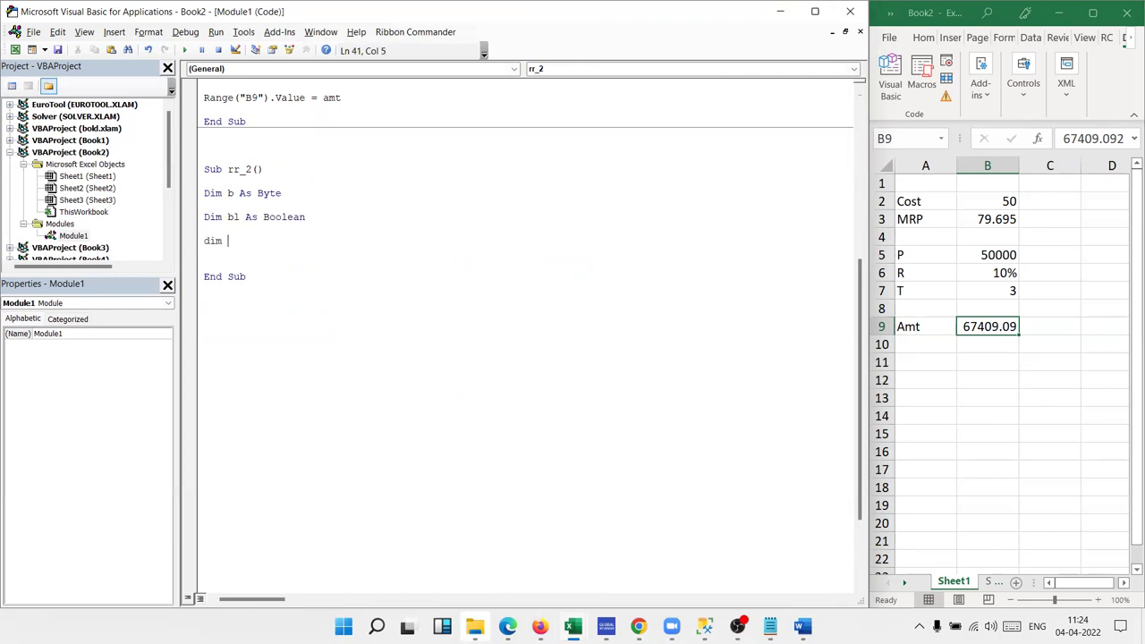
{"action": "type", "text": " i as int"}
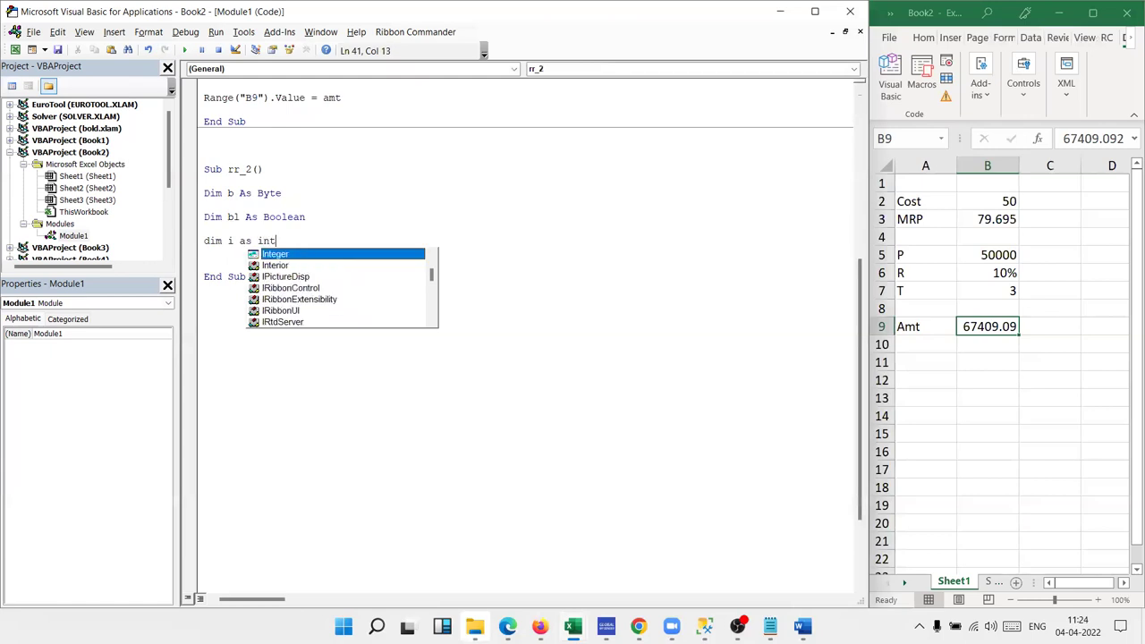
{"action": "key", "text": "Return"}
{"action": "key", "text": "Return"}
{"action": "type", "text": "dim l as lo"}
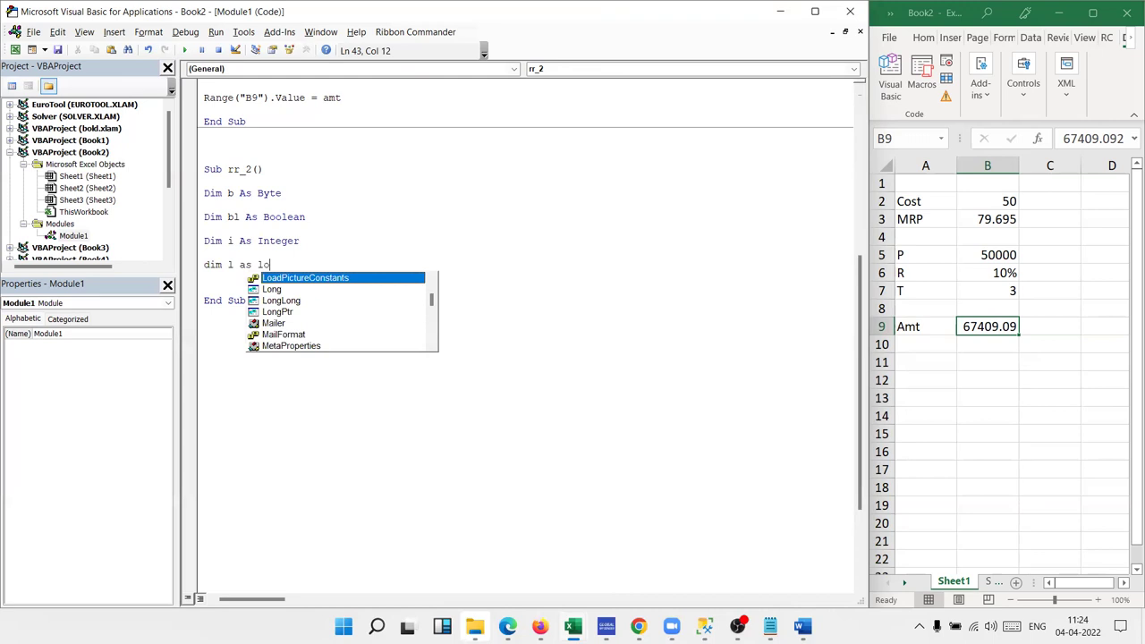
{"action": "key", "text": "Return"}
Declare d As Double, dt As Date, t As String and v As Variant.
{"action": "key", "text": "Return"}
{"action": "type", "text": "dim d as dou"}
{"action": "key", "text": "Return"}
{"action": "key", "text": "Return"}
{"action": "type", "text": "dim dt"}
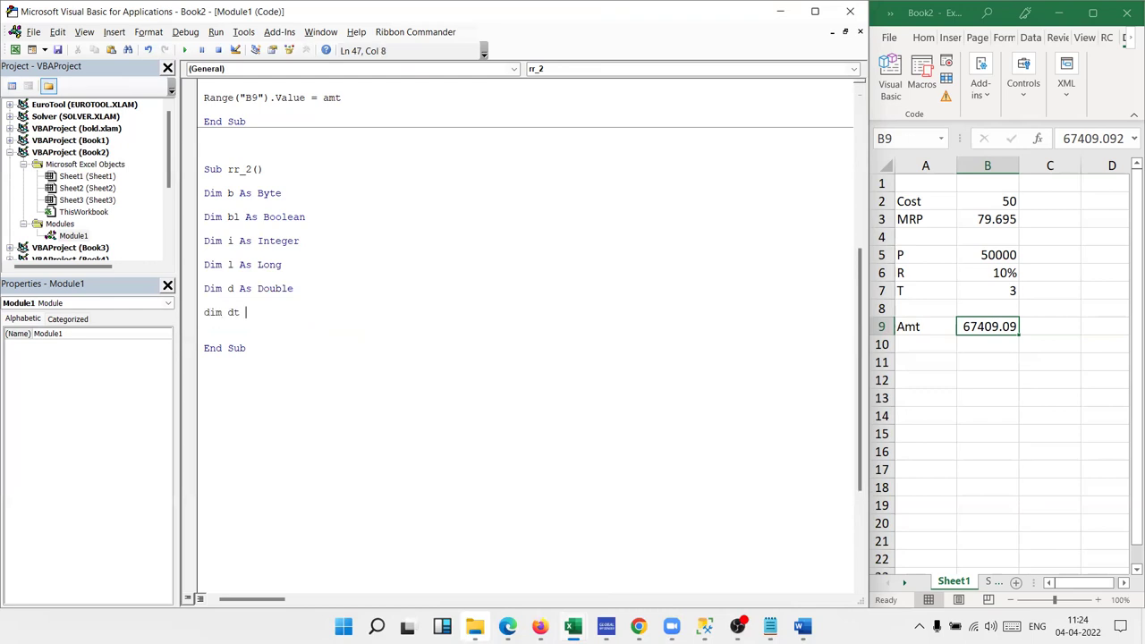
{"action": "type", "text": " as dare"}
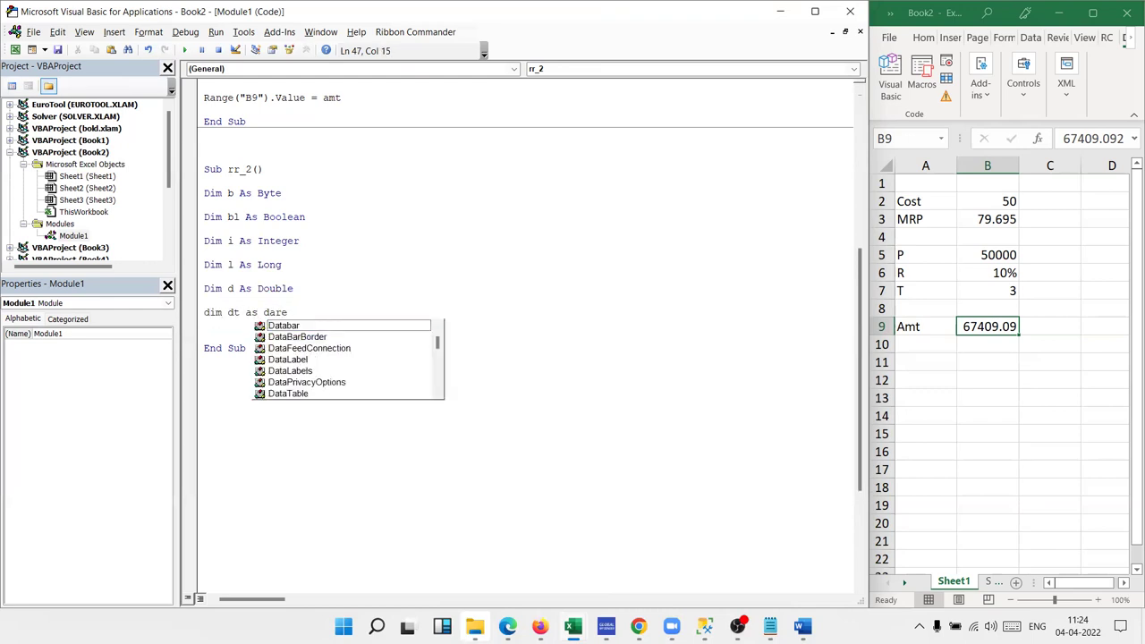
{"action": "key", "text": "BackSpace"}
{"action": "key", "text": "BackSpace"}
{"action": "key", "text": "Return"}
{"action": "key", "text": "Return"}
{"action": "type", "text": "dim"}
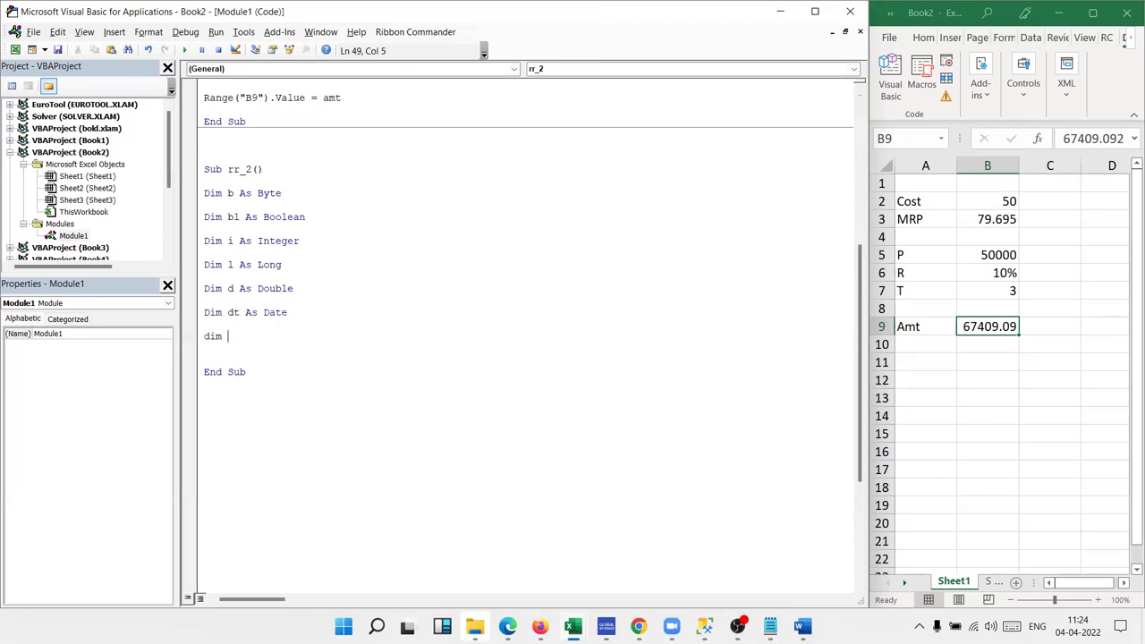
{"action": "type", "text": "t as string"}
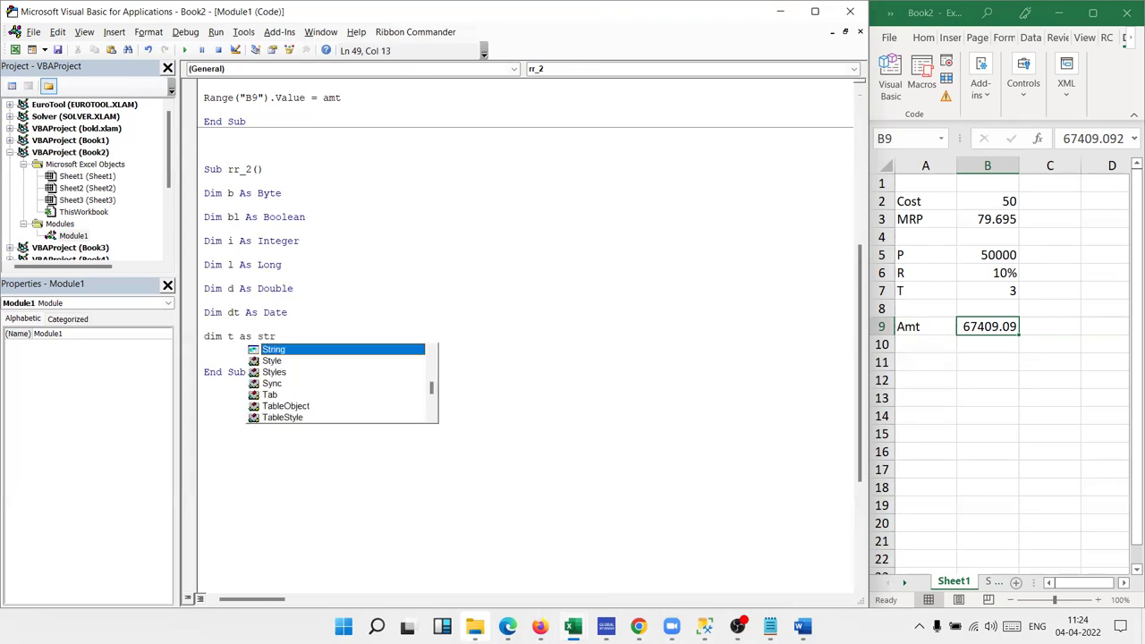
{"action": "key", "text": "Tab"}
{"action": "key", "text": "Return"}
{"action": "key", "text": "Return"}
{"action": "type", "text": "dim v as ver"}
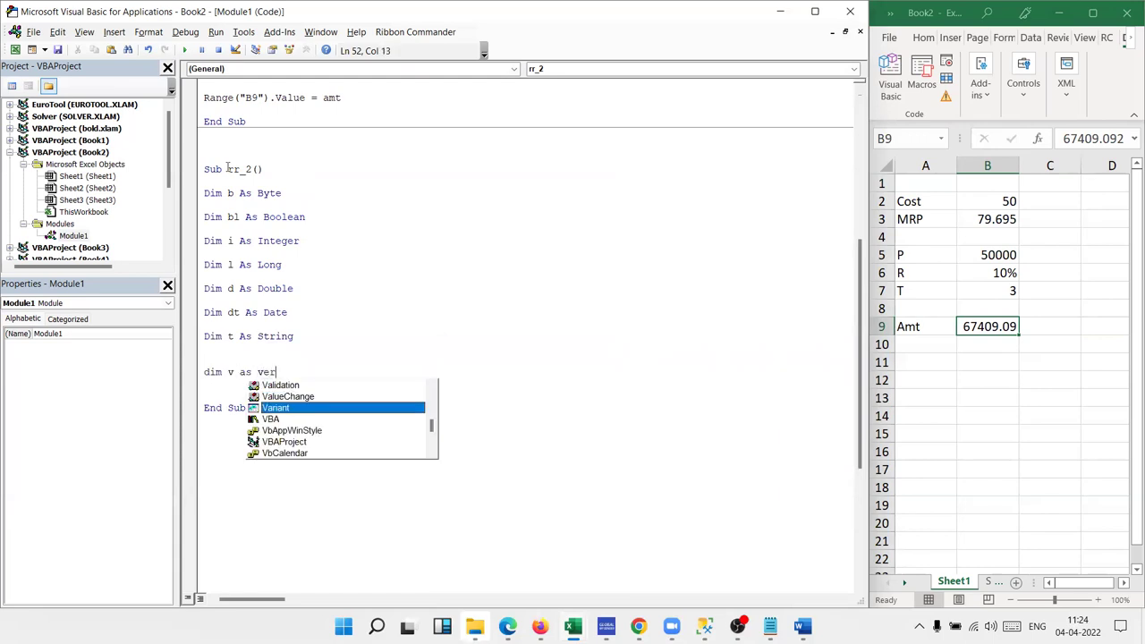
{"action": "key", "text": "Return"}
{"action": "key", "text": "Return"}
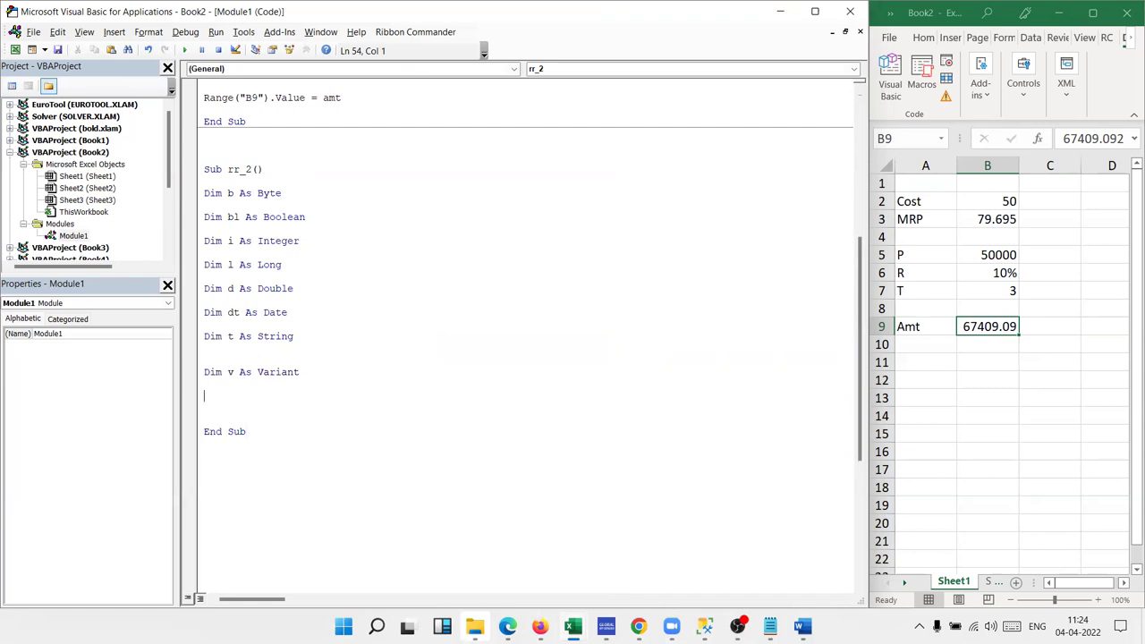
Add b = 0 - 255 and b = "sadfsa" beneath the Byte declaration in rr_2.
{"action": "key", "text": "Up"}
{"action": "key", "text": "Up"}
{"action": "key", "text": "Up"}
{"action": "key", "text": "Up"}
{"action": "key", "text": "Up"}
{"action": "key", "text": "shift+End"}
{"action": "key", "text": "End"}
{"action": "key", "text": "Return"}
{"action": "type", "text": "b = 0 - 25"}
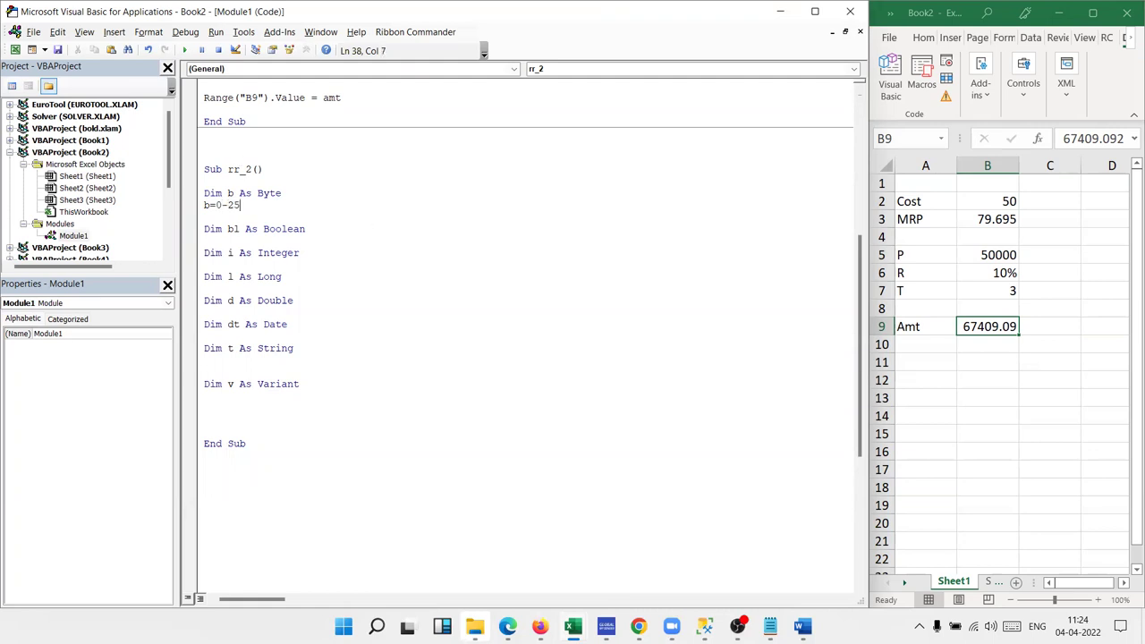
{"action": "type", "text": "5"}
{"action": "key", "text": "Return"}
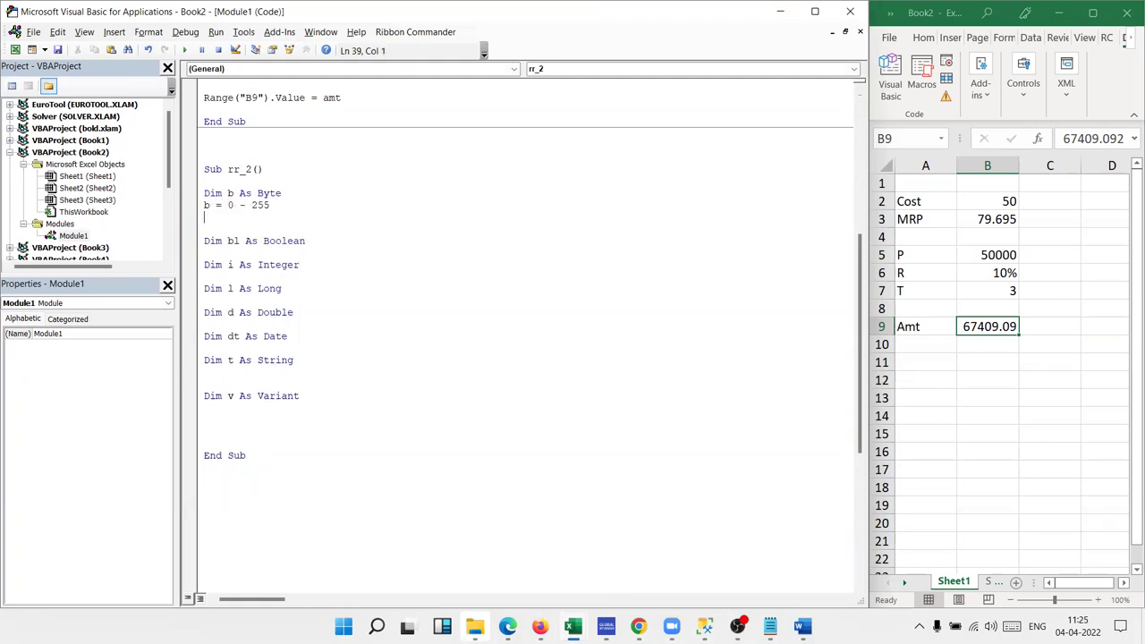
{"action": "type", "text": "b=\"sadfsa\""}
Run rr_2, debug to the line raising the Overflow error, then reset.
{"action": "left_click", "coordinate": [316, 270]}
{"action": "left_click", "coordinate": [184, 50]}
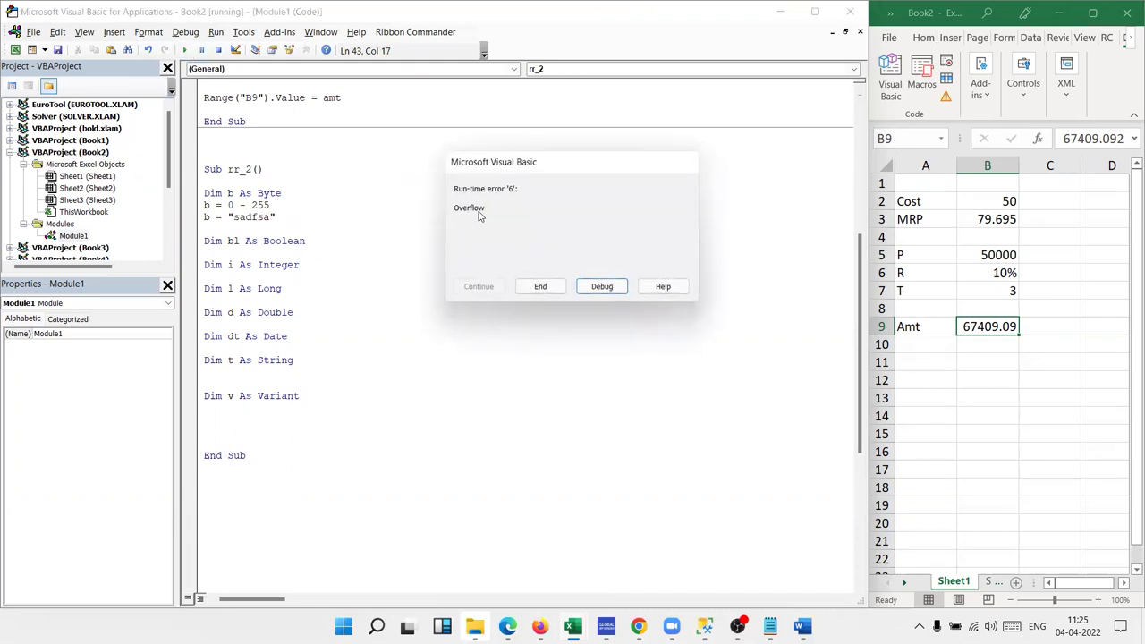
{"action": "left_click", "coordinate": [599, 284]}
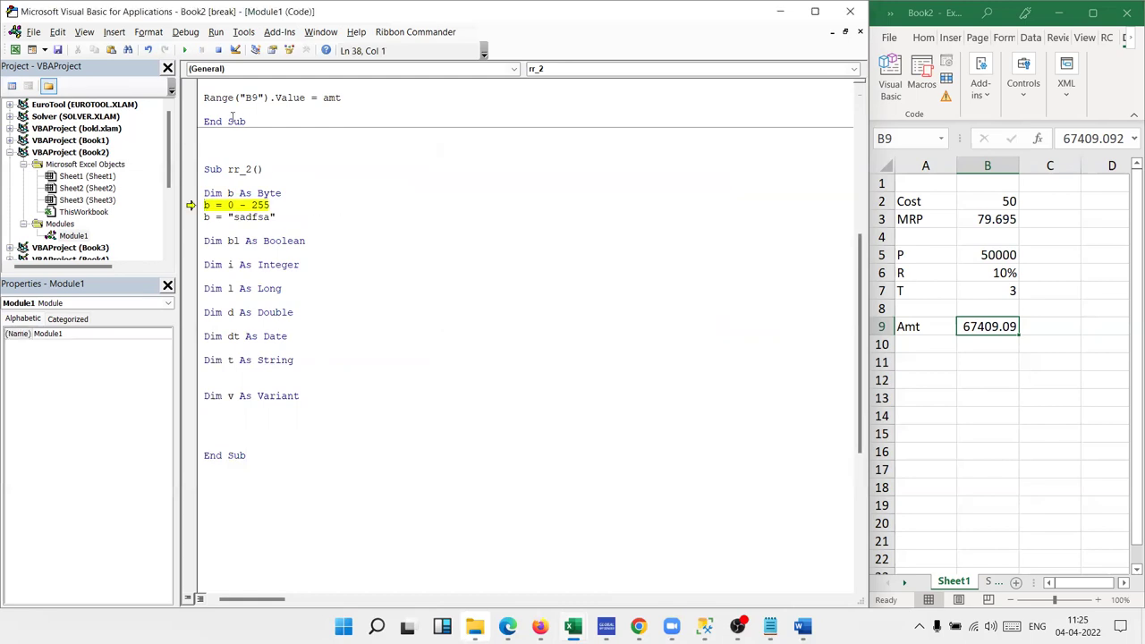
{"action": "left_click", "coordinate": [218, 50]}
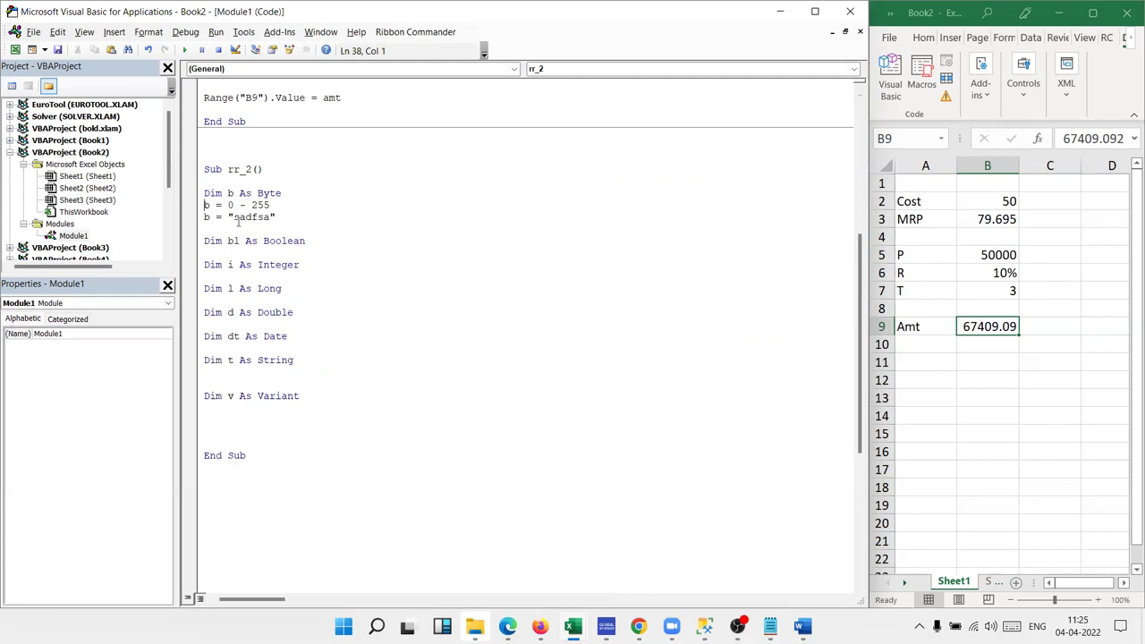
Assign bl = False and i = -32000 + 320000 under the Boolean and Integer declarations.
{"action": "left_click", "coordinate": [236, 252]}
{"action": "type", "text": "bl="}
{"action": "key", "text": "Down"}
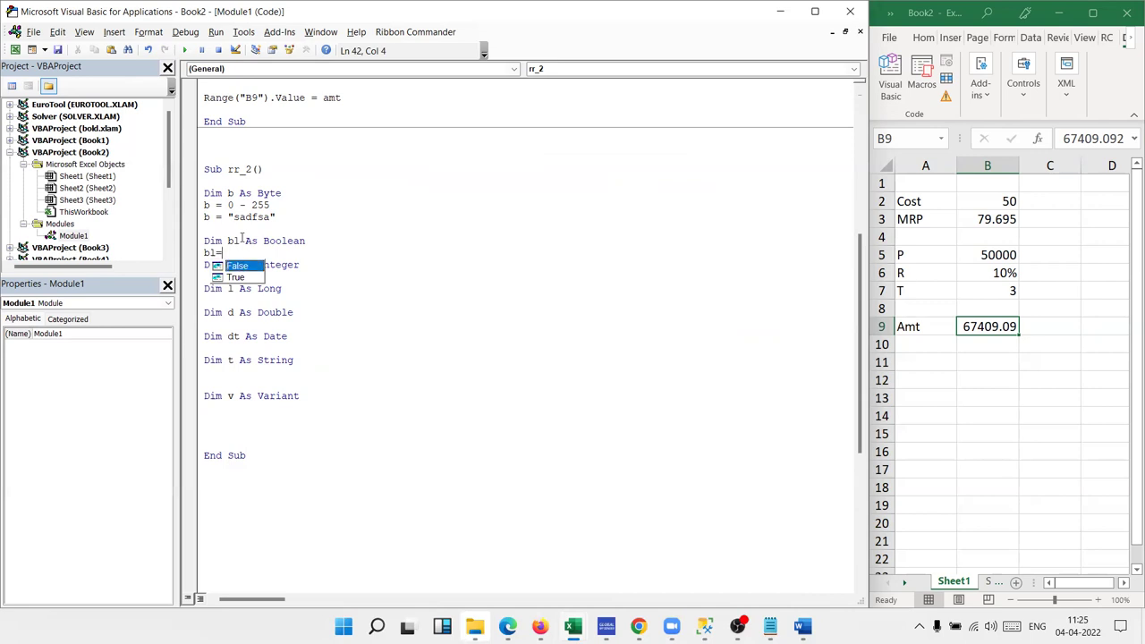
{"action": "key", "text": "Tab"}
{"action": "key", "text": "Return"}
{"action": "left_click", "coordinate": [238, 286]}
{"action": "type", "text": "i = -32000 +"}
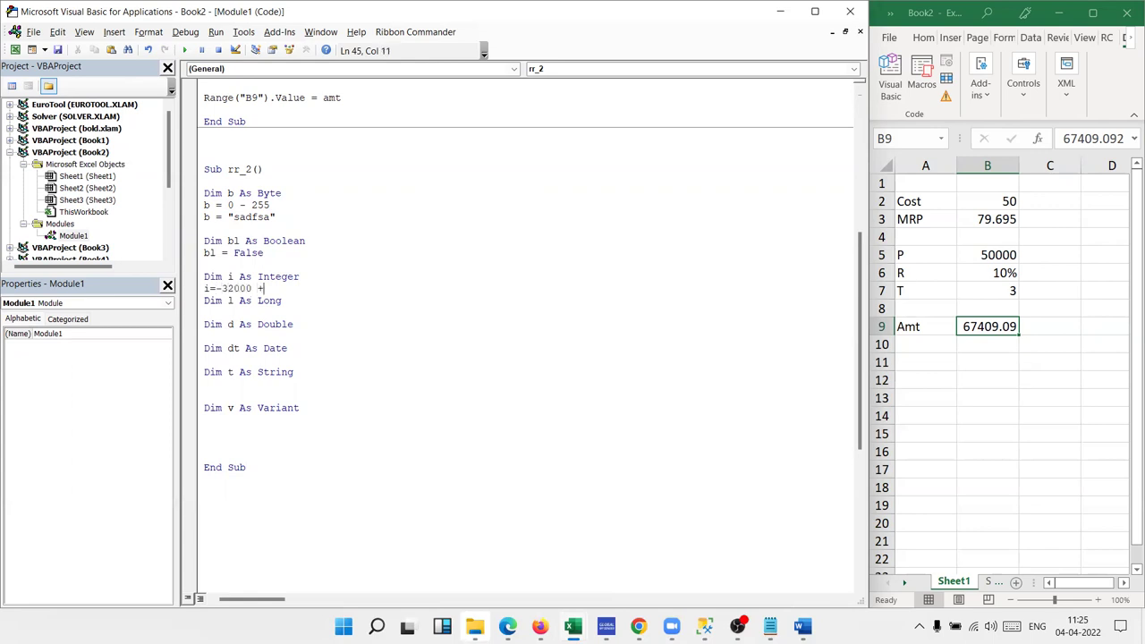
{"action": "type", "text": " 32000"}
{"action": "type", "text": "0"}
{"action": "key", "text": "Return"}
Assign l = 13241213 and d = 2653.36 under the Long and Double declarations.
{"action": "left_click", "coordinate": [243, 323]}
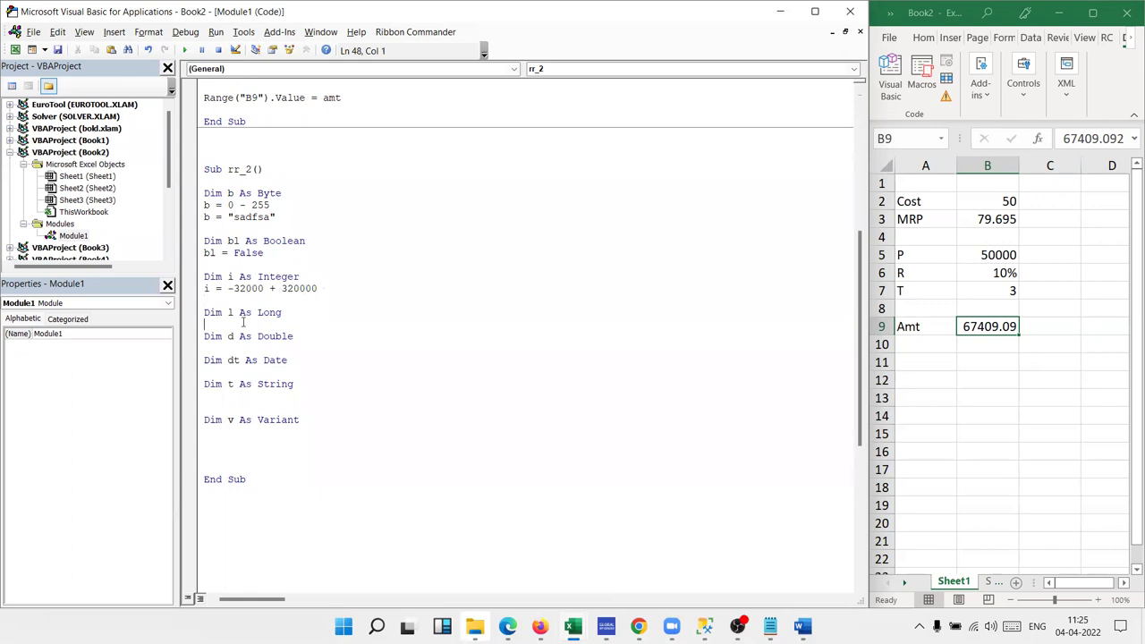
{"action": "type", "text": "l-"}
{"action": "type", "text": "=13241213"}
{"action": "left_click", "coordinate": [280, 349]}
{"action": "type", "text": "d = "}
{"action": "type", "text": "2653.36"}
{"action": "key", "text": "Return"}
{"action": "scroll", "coordinate": [452, 347], "scroll_direction": "up", "scroll_amount": 1}
{"action": "scroll", "coordinate": [452, 347], "scroll_direction": "up", "scroll_amount": 2}
{"action": "scroll", "coordinate": [449, 342], "scroll_direction": "up", "scroll_amount": 1}
{"action": "left_click_drag", "start_coordinate": [359, 134], "coordinate": [215, 133]}
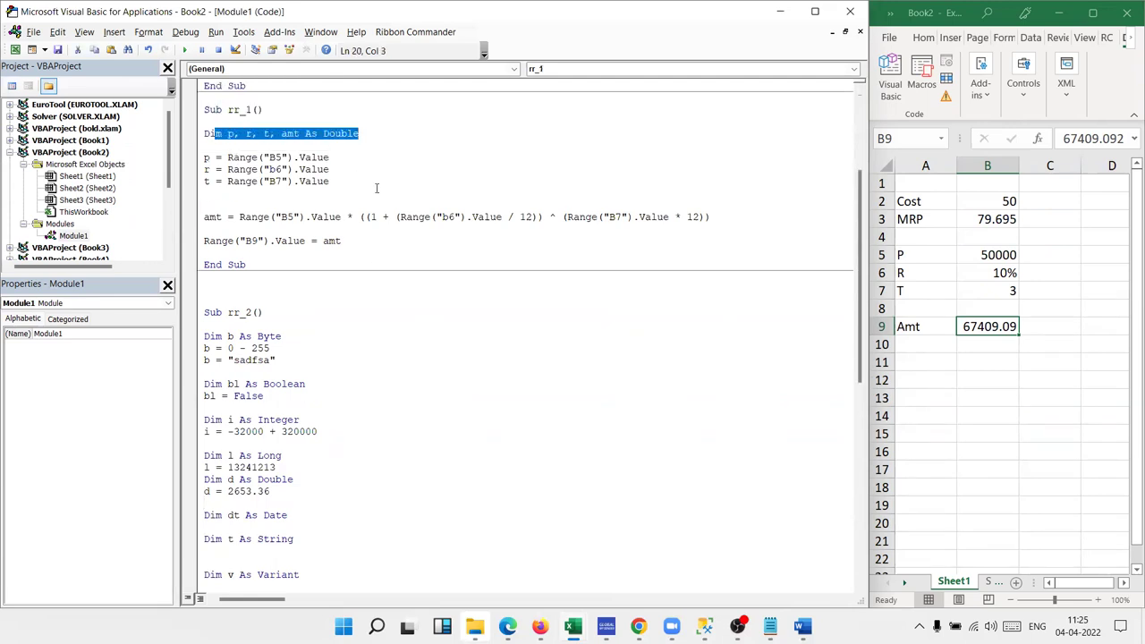
{"action": "mouse_move", "coordinate": [368, 180]}
{"action": "left_mouse_down"}
{"action": "mouse_move", "coordinate": [229, 169]}
{"action": "mouse_move", "coordinate": [347, 180]}
{"action": "left_mouse_up"}
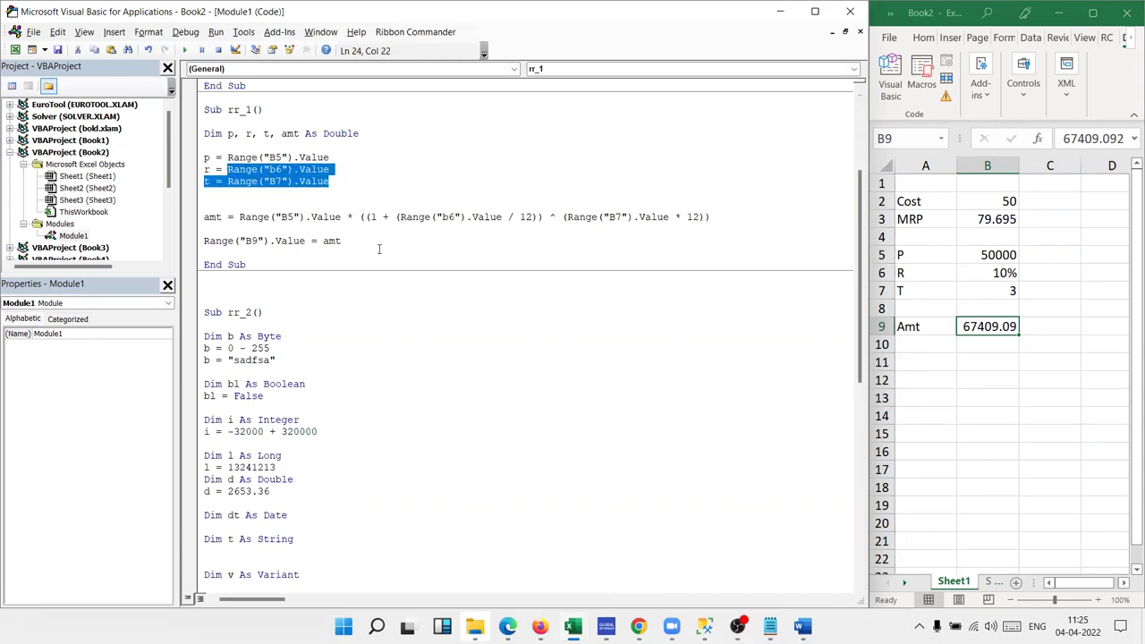
{"action": "left_click", "coordinate": [371, 338]}
{"action": "scroll", "coordinate": [370, 322], "scroll_direction": "up", "scroll_amount": 2}
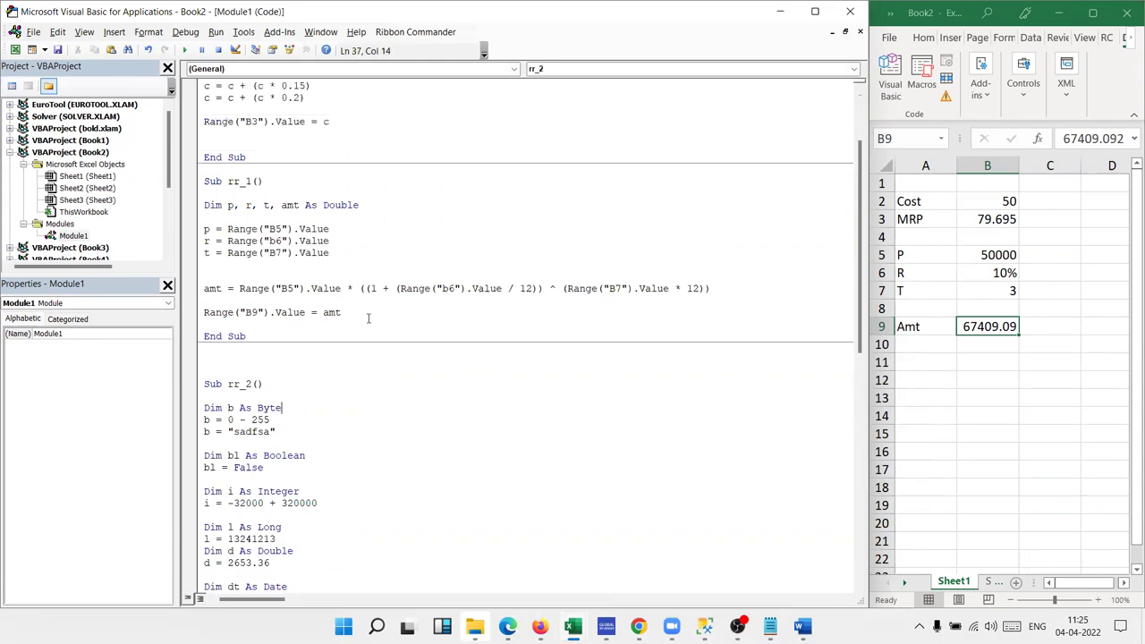
{"action": "left_click_drag", "start_coordinate": [204, 205], "coordinate": [365, 207]}
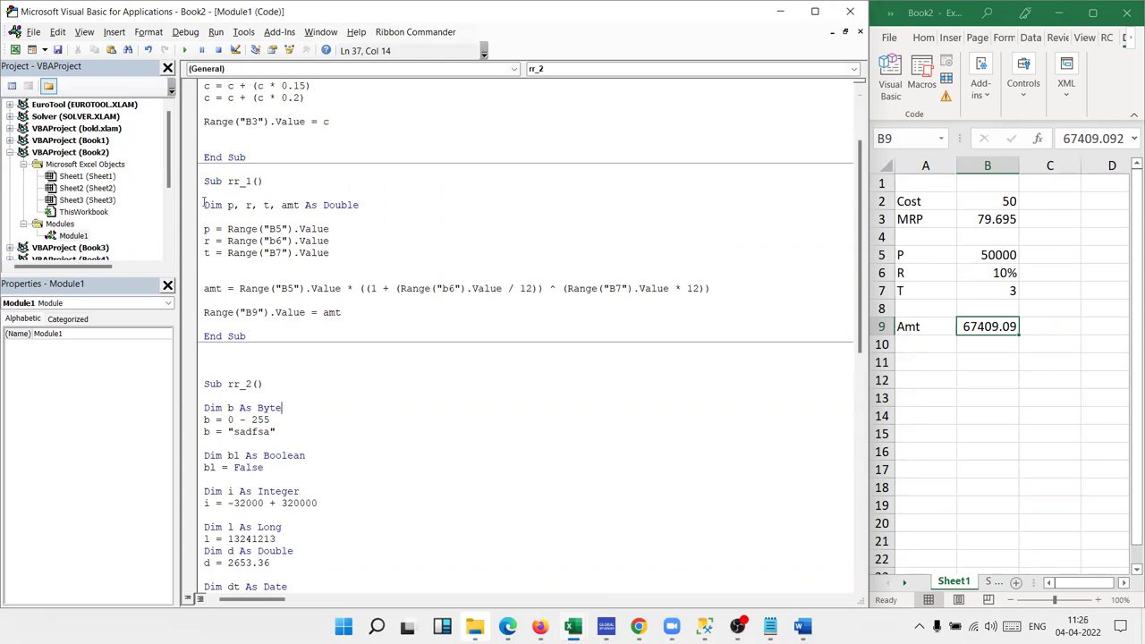
{"action": "left_click", "coordinate": [360, 211]}
{"action": "double_click", "coordinate": [347, 205]}
{"action": "scroll", "coordinate": [351, 221], "scroll_direction": "up", "scroll_amount": 1}
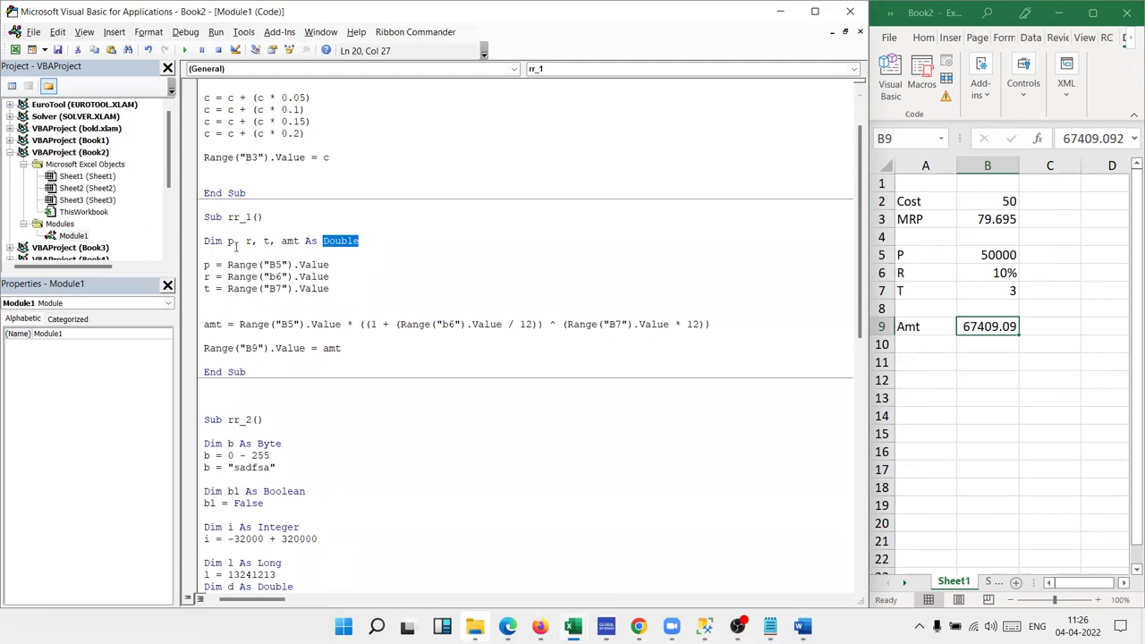
{"action": "mouse_move", "coordinate": [240, 240]}
{"action": "left_mouse_down"}
{"action": "mouse_move", "coordinate": [228, 241]}
{"action": "mouse_move", "coordinate": [293, 242]}
{"action": "left_mouse_up"}
{"action": "scroll", "coordinate": [332, 385], "scroll_direction": "down", "scroll_amount": 1}
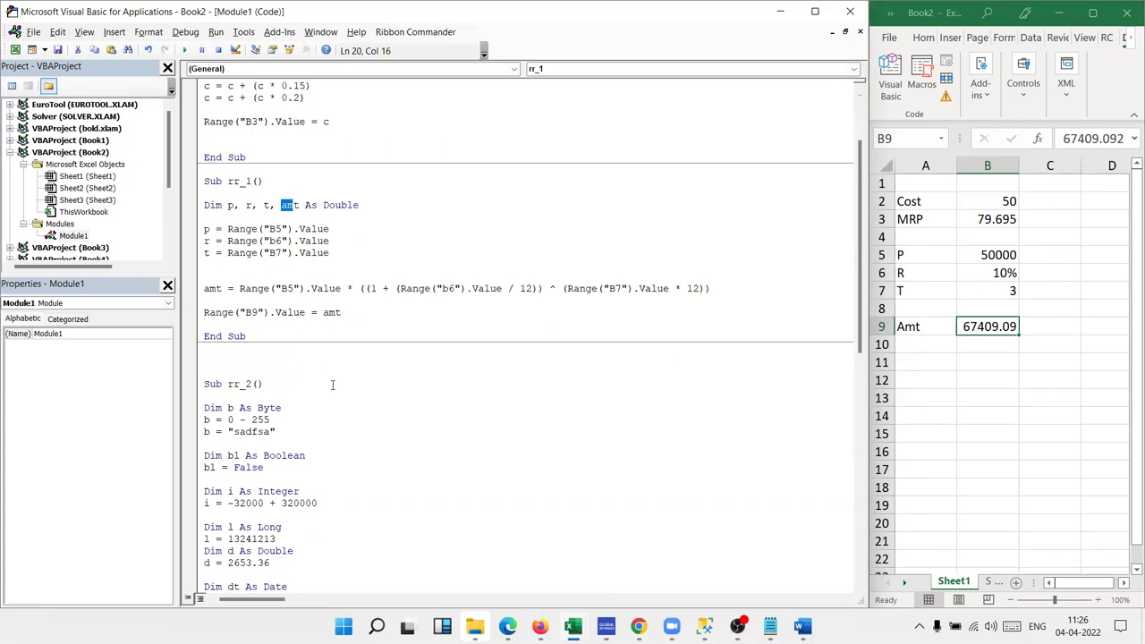
{"action": "scroll", "coordinate": [332, 384], "scroll_direction": "down", "scroll_amount": 2}
{"action": "scroll", "coordinate": [331, 385], "scroll_direction": "down", "scroll_amount": 2}
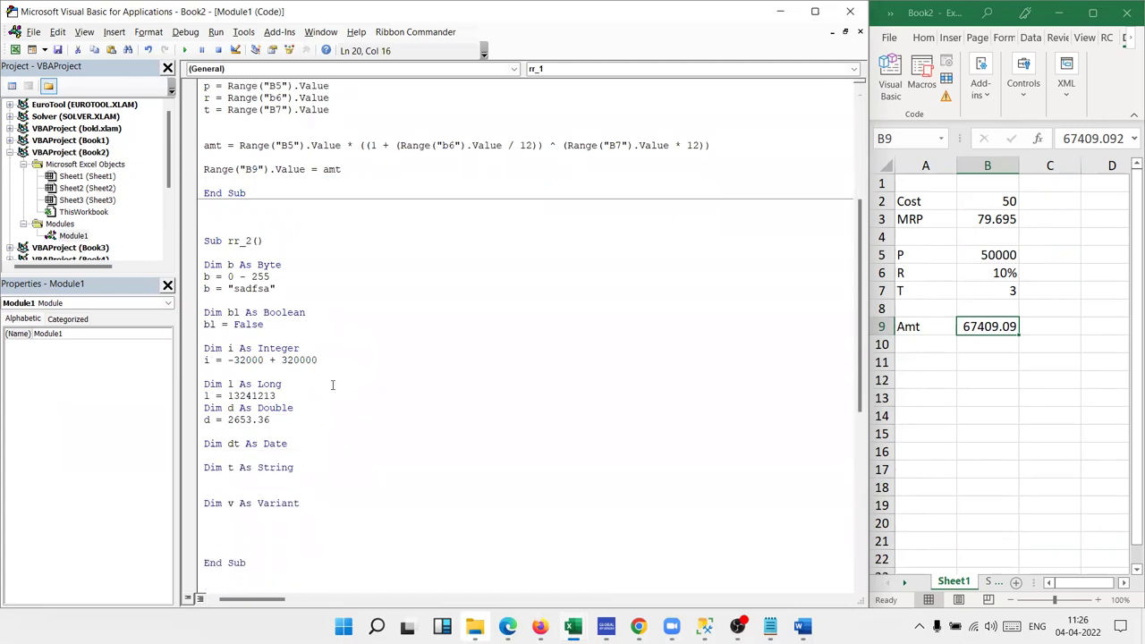
{"action": "scroll", "coordinate": [332, 385], "scroll_direction": "down", "scroll_amount": 1}
{"action": "scroll", "coordinate": [330, 377], "scroll_direction": "down", "scroll_amount": 1}
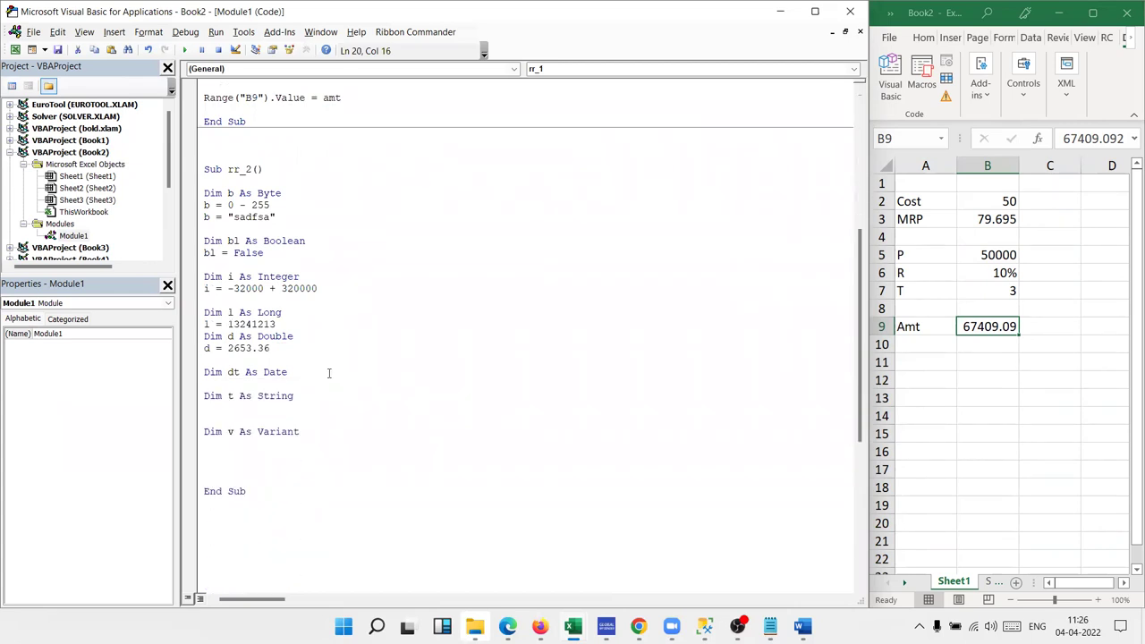
Assign dt = "1-JAN-2022" under the Date declaration in rr_2.
{"action": "left_click", "coordinate": [241, 384]}
{"action": "type", "text": "dt=\"Da"}
{"action": "key", "text": "BackSpace"}
{"action": "key", "text": "BackSpace"}
{"action": "type", "text": "1-JAN-2022\""}
{"action": "left_click", "coordinate": [229, 416]}
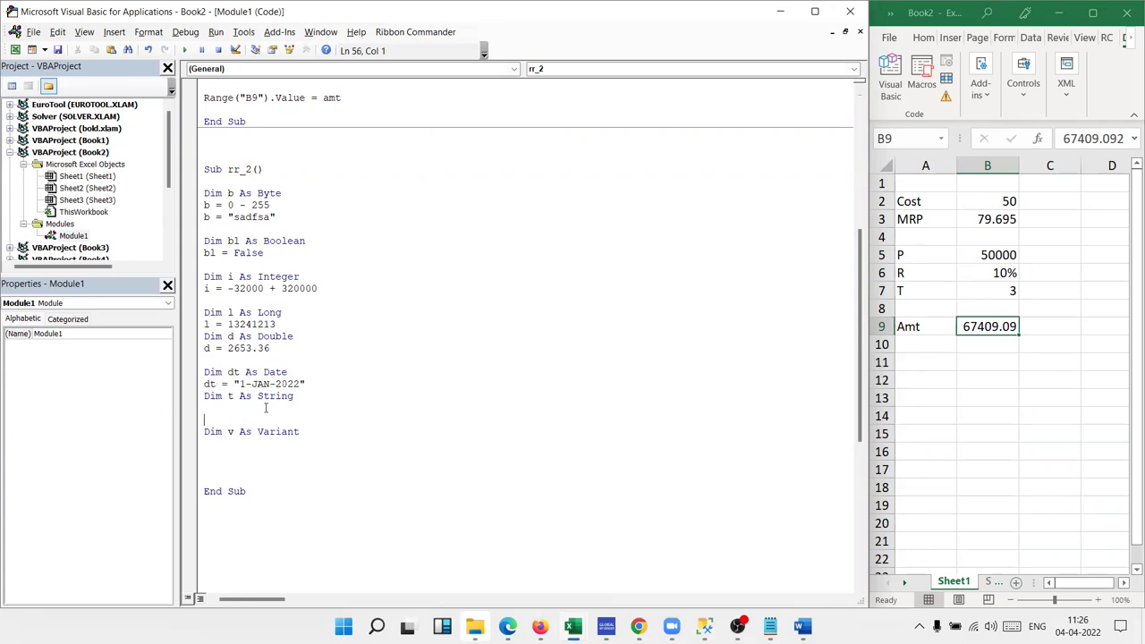
{"action": "type", "text": "="}
{"action": "key", "text": "BackSpace"}
{"action": "type", "text": "t = 1542132132"}
{"action": "key", "text": "Down"}
{"action": "double_click", "coordinate": [261, 396]}
{"action": "left_click", "coordinate": [301, 432]}
{"action": "key", "text": "Return"}
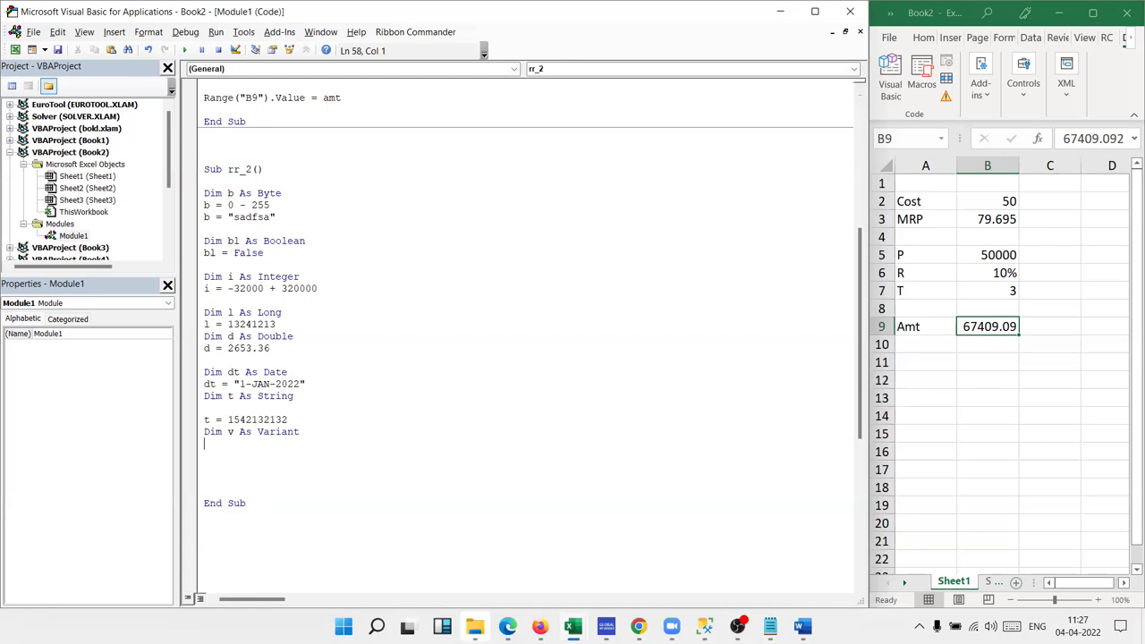
Review the rr_2 declarations and position the cursor below Dim v As Variant.
{"action": "left_click", "coordinate": [254, 464]}
{"action": "left_click", "coordinate": [278, 408]}
{"action": "left_click_drag", "start_coordinate": [288, 420], "coordinate": [211, 185]}
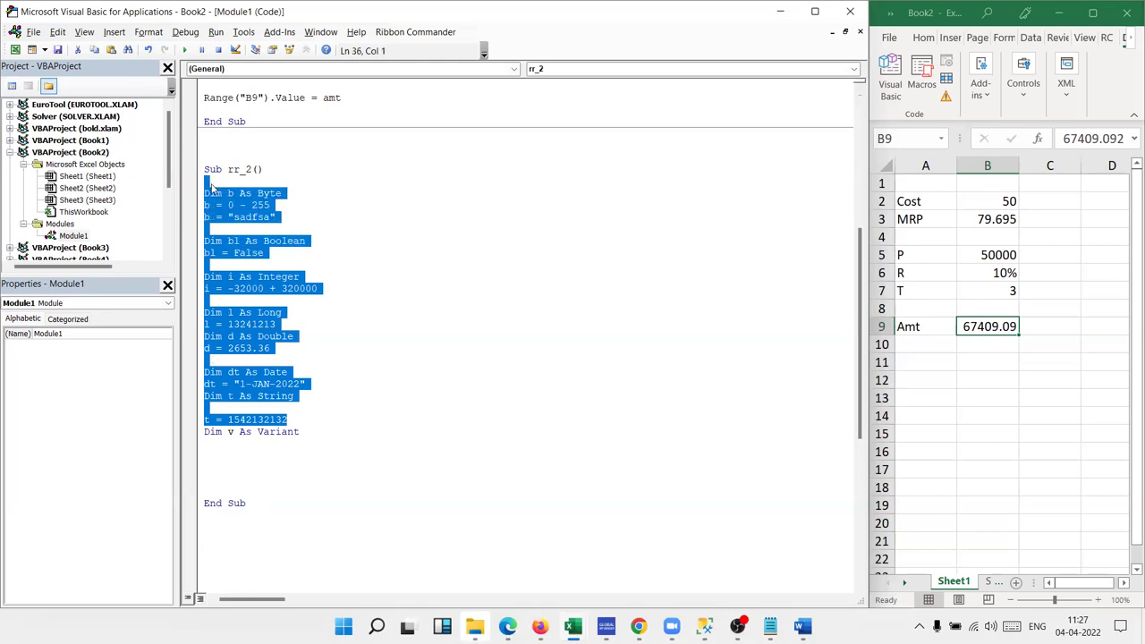
{"action": "left_click", "coordinate": [217, 438]}
{"action": "double_click", "coordinate": [230, 436]}
{"action": "double_click", "coordinate": [274, 439]}
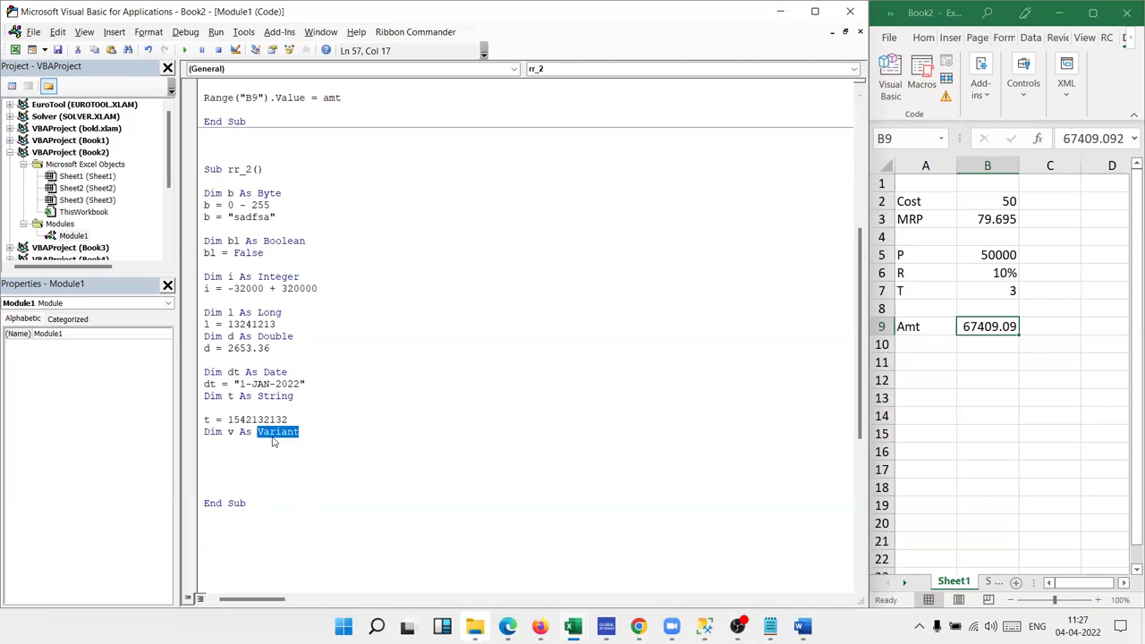
{"action": "left_click", "coordinate": [265, 447]}
Try values 1542, 36524, a string and a date for v, settling on v = 5625.
{"action": "type", "text": "v = "}
{"action": "type", "text": "1542"}
{"action": "key", "text": "Return"}
{"action": "key", "text": "BackSpace"}
{"action": "key", "text": "BackSpace"}
{"action": "key", "text": "BackSpace"}
{"action": "key", "text": "BackSpace"}
{"action": "key", "text": "BackSpace"}
{"action": "type", "text": "36524"}
{"action": "key", "text": "BackSpace"}
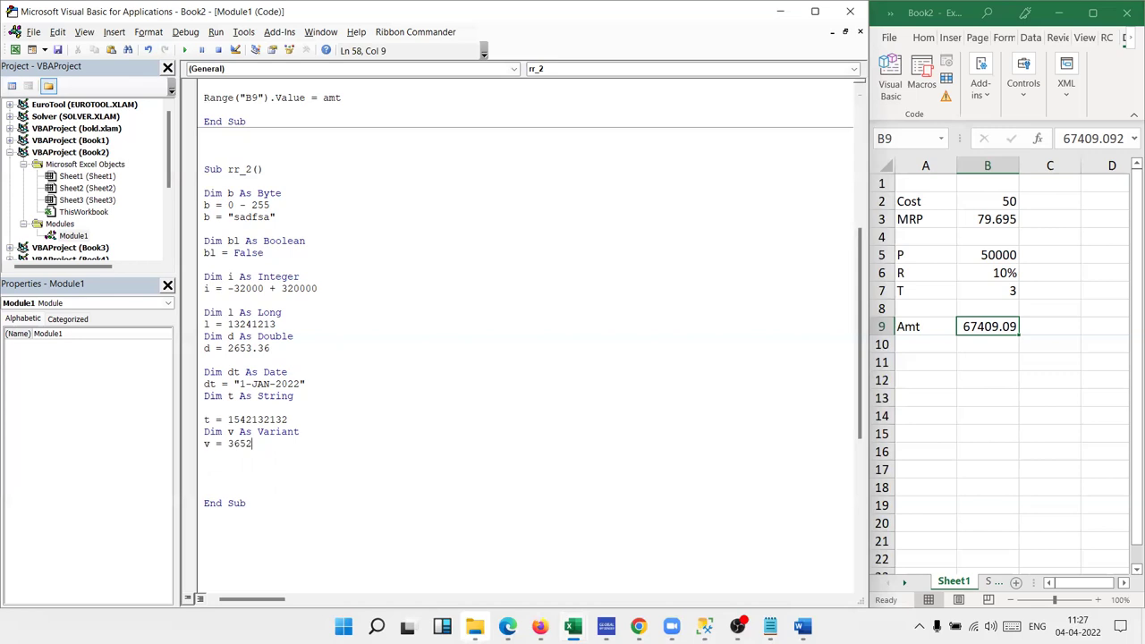
{"action": "key", "text": "BackSpace"}
{"action": "key", "text": "BackSpace"}
{"action": "key", "text": "BackSpace"}
{"action": "key", "text": "BackSpace"}
{"action": "type", "text": "\"sadf"}
{"action": "key", "text": "BackSpace"}
{"action": "key", "text": "BackSpace"}
{"action": "key", "text": "BackSpace"}
{"action": "key", "text": "BackSpace"}
{"action": "type", "text": "\"1-"}
{"action": "key", "text": "BackSpace"}
{"action": "key", "text": "BackSpace"}
{"action": "key", "text": "BackSpace"}
{"action": "type", "text": "5625"}
{"action": "left_click", "coordinate": [275, 458]}
{"action": "left_click_drag", "start_coordinate": [206, 455], "coordinate": [204, 431]}
{"action": "mouse_move", "coordinate": [287, 420]}
{"action": "left_mouse_down"}
{"action": "mouse_move", "coordinate": [247, 371]}
{"action": "mouse_move", "coordinate": [195, 200]}
{"action": "left_mouse_up"}
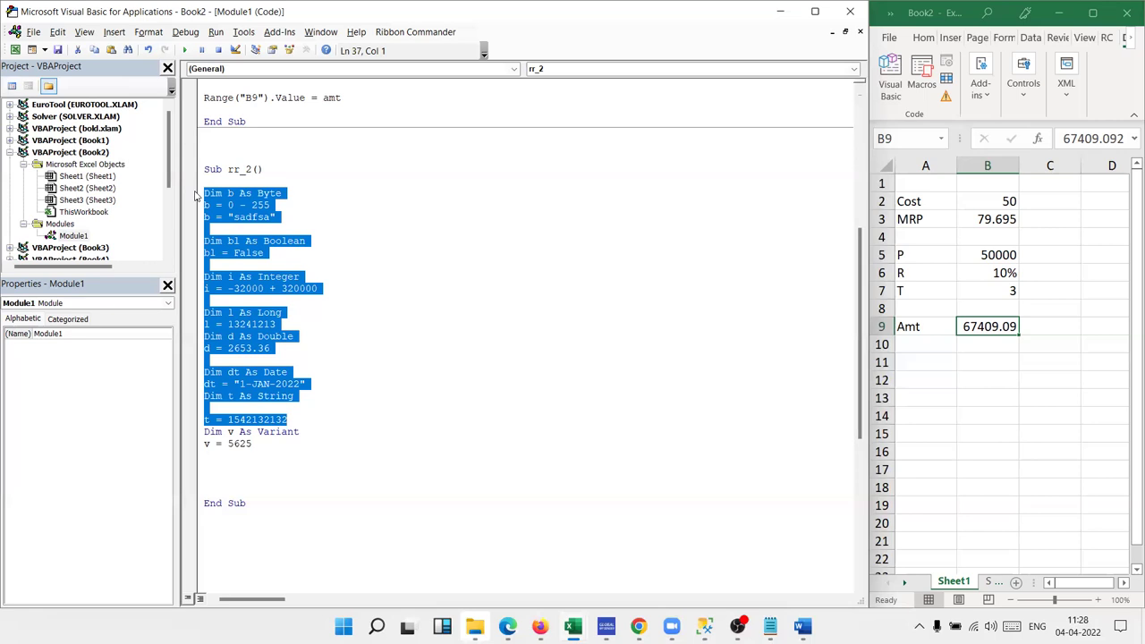
{"action": "left_click", "coordinate": [273, 228]}
{"action": "double_click", "coordinate": [269, 205]}
{"action": "left_click", "coordinate": [277, 205]}
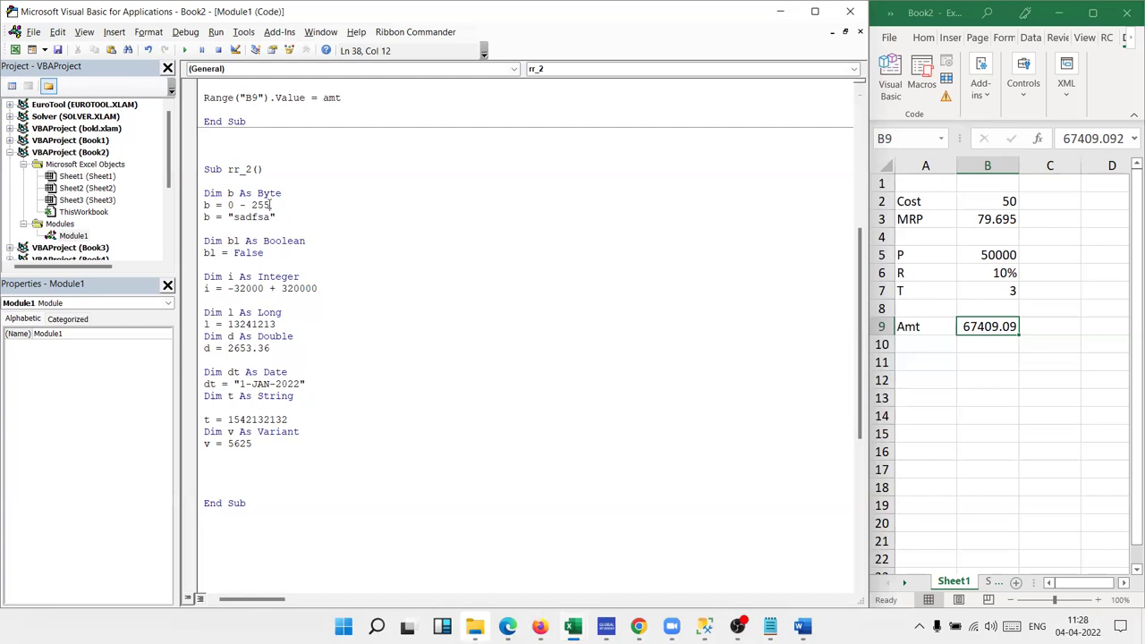
{"action": "left_click_drag", "start_coordinate": [266, 439], "coordinate": [224, 441]}
{"action": "key", "text": "Down"}
{"action": "left_click", "coordinate": [263, 443]}
{"action": "left_click_drag", "start_coordinate": [282, 194], "coordinate": [188, 195]}
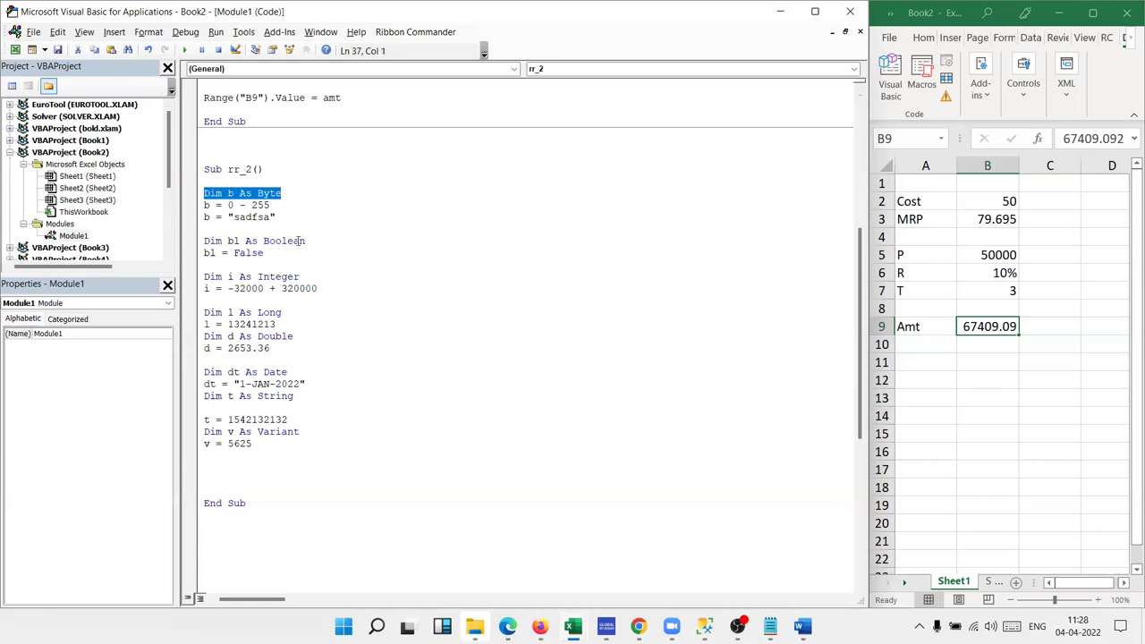
{"action": "left_click_drag", "start_coordinate": [305, 241], "coordinate": [154, 242]}
{"action": "left_click_drag", "start_coordinate": [285, 288], "coordinate": [197, 276]}
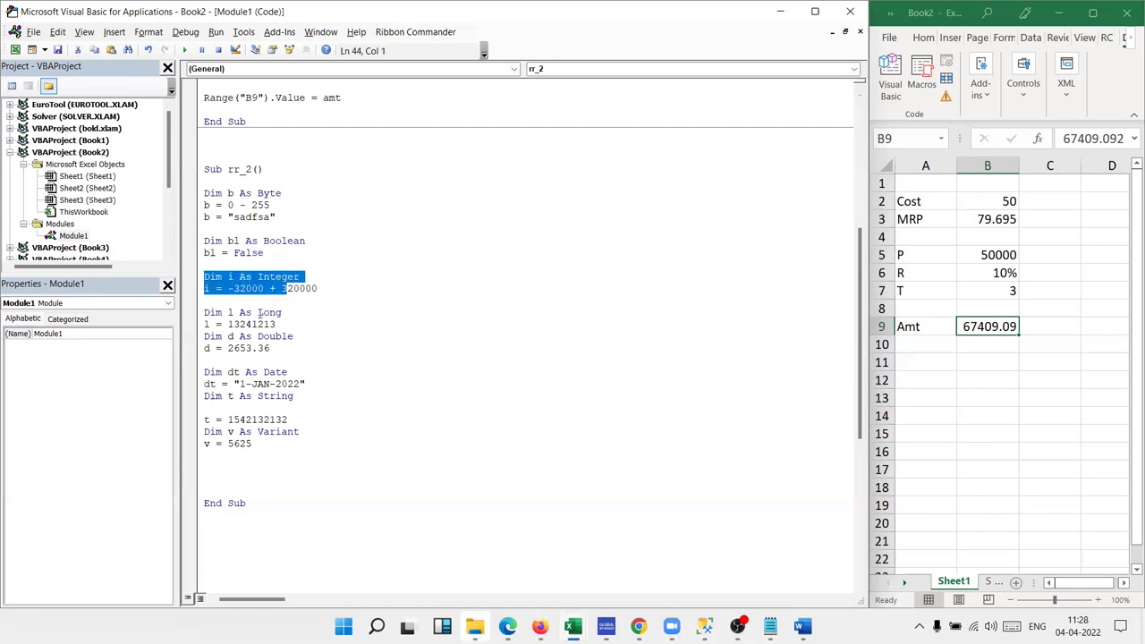
{"action": "left_click_drag", "start_coordinate": [299, 383], "coordinate": [226, 384]}
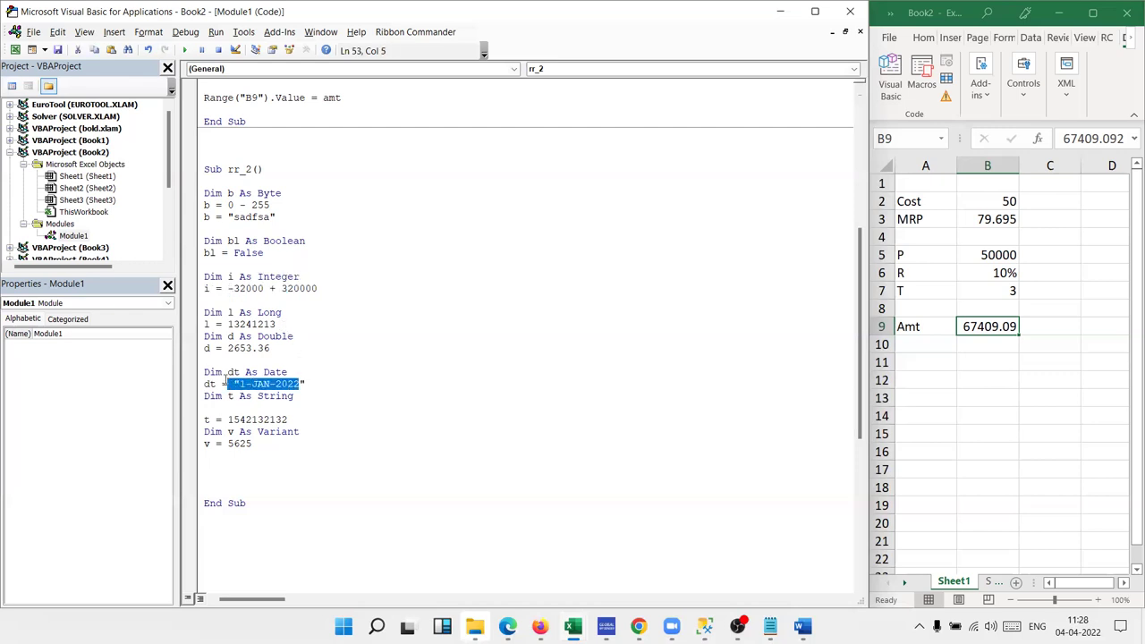
{"action": "double_click", "coordinate": [240, 444]}
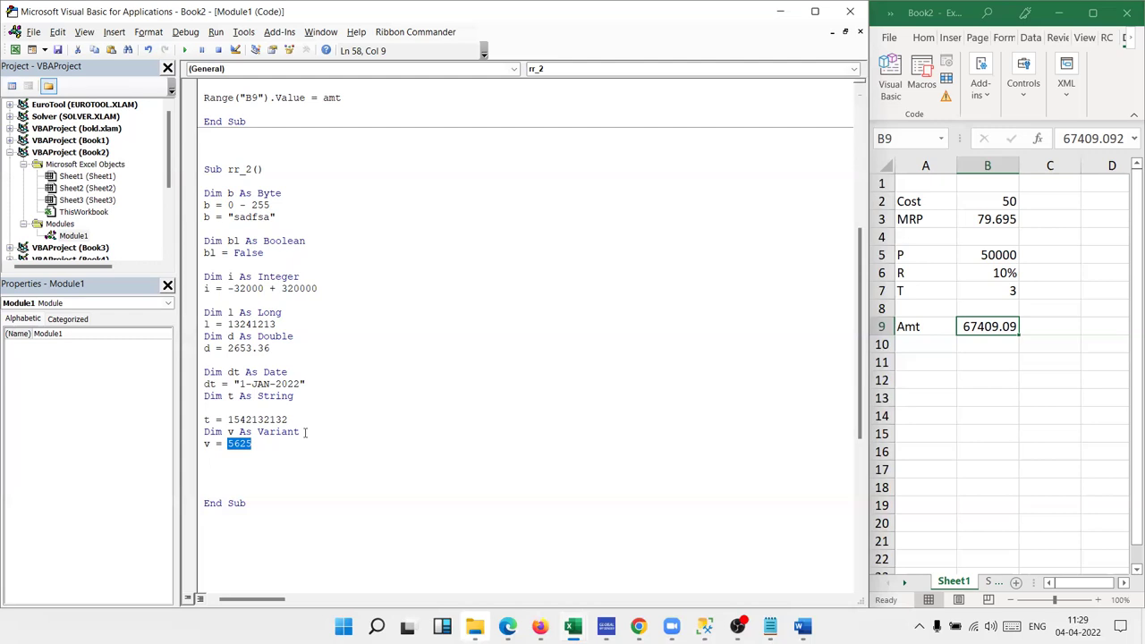
{"action": "double_click", "coordinate": [242, 170]}
Create Sub rr_3 below rr_2 with Dim r As Variant.
{"action": "left_click", "coordinate": [294, 488]}
{"action": "key", "text": "Down"}
{"action": "key", "text": "Down"}
{"action": "key", "text": "Down"}
{"action": "key", "text": "Down"}
{"action": "key", "text": "Down"}
{"action": "key", "text": "Down"}
{"action": "key", "text": "Down"}
{"action": "key", "text": "Down"}
{"action": "key", "text": "Down"}
{"action": "key", "text": "Down"}
{"action": "key", "text": "Down"}
{"action": "left_click", "coordinate": [208, 310]}
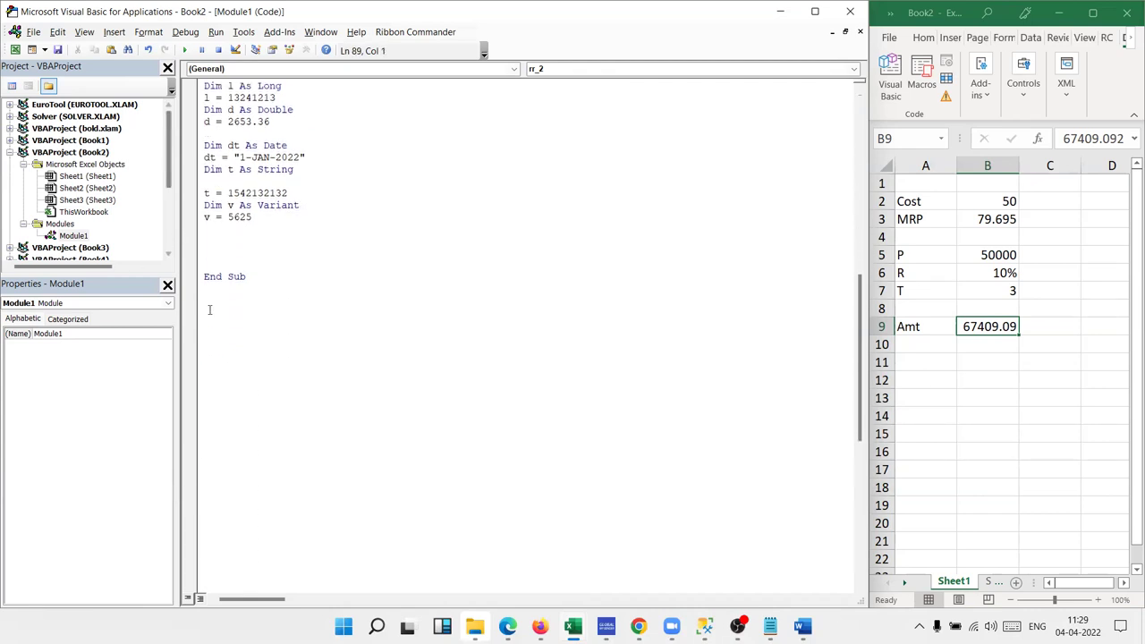
{"action": "type", "text": "sub rr_3("}
{"action": "key", "text": "Return"}
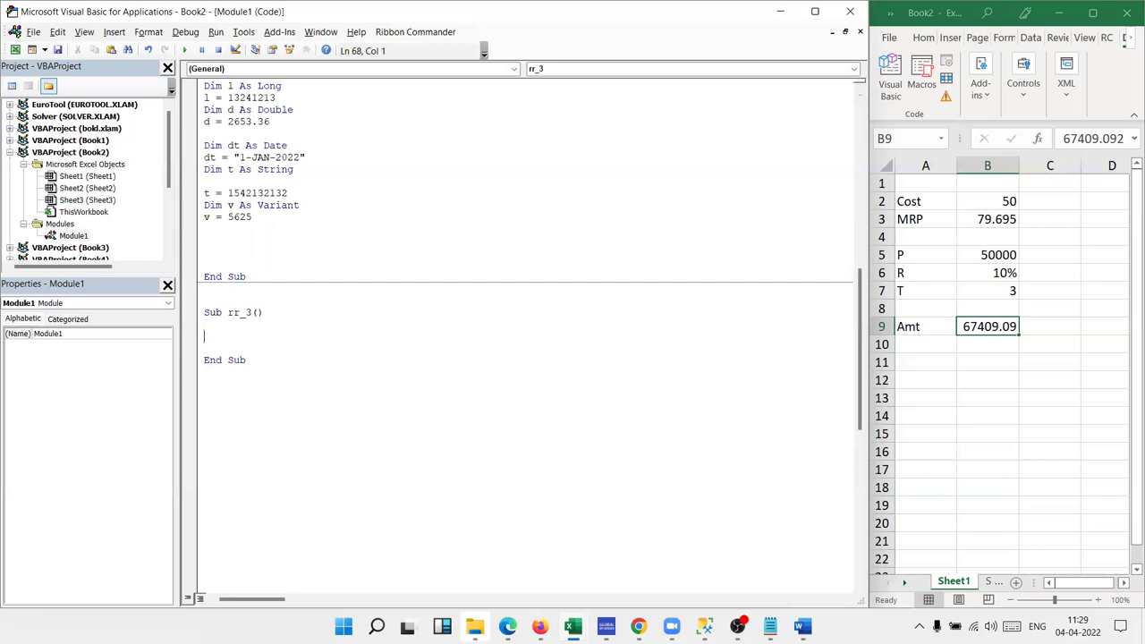
{"action": "type", "text": "dim r as ver"}
{"action": "key", "text": "Return"}
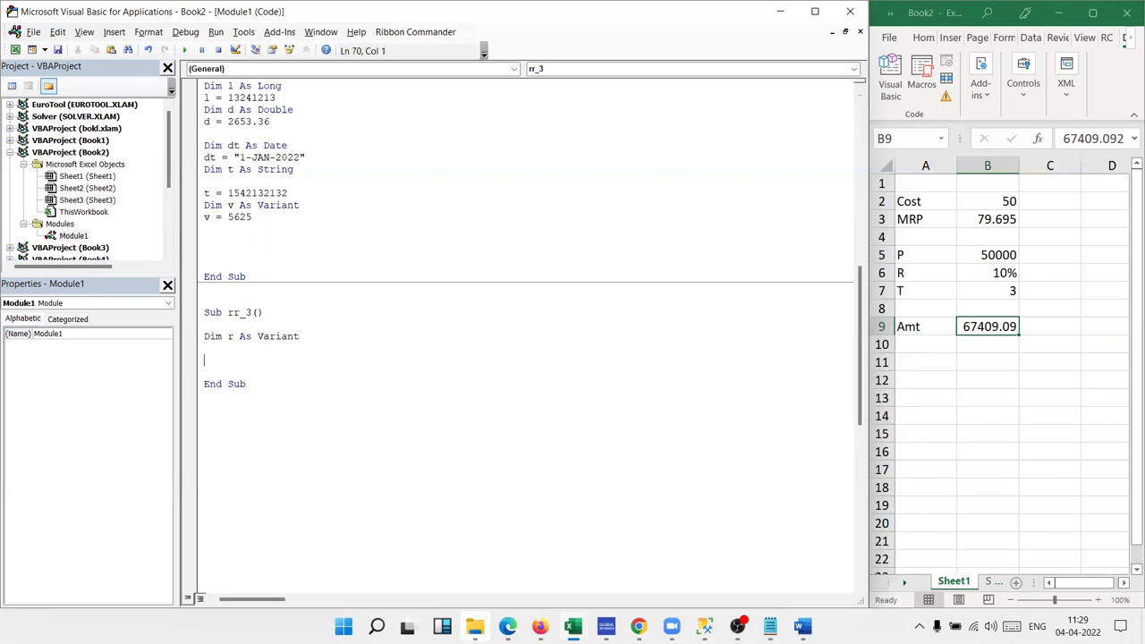
Add r = 25 + 30.63 and MsgBox r to rr_3.
{"action": "type", "text": "r=25+"}
{"action": "type", "text": "30.63"}
{"action": "key", "text": "Return"}
{"action": "key", "text": "Return"}
{"action": "key", "text": "Return"}
{"action": "type", "text": "msgobx"}
{"action": "key", "text": "BackSpace"}
{"action": "key", "text": "BackSpace"}
{"action": "key", "text": "BackSpace"}
{"action": "type", "text": "box "}
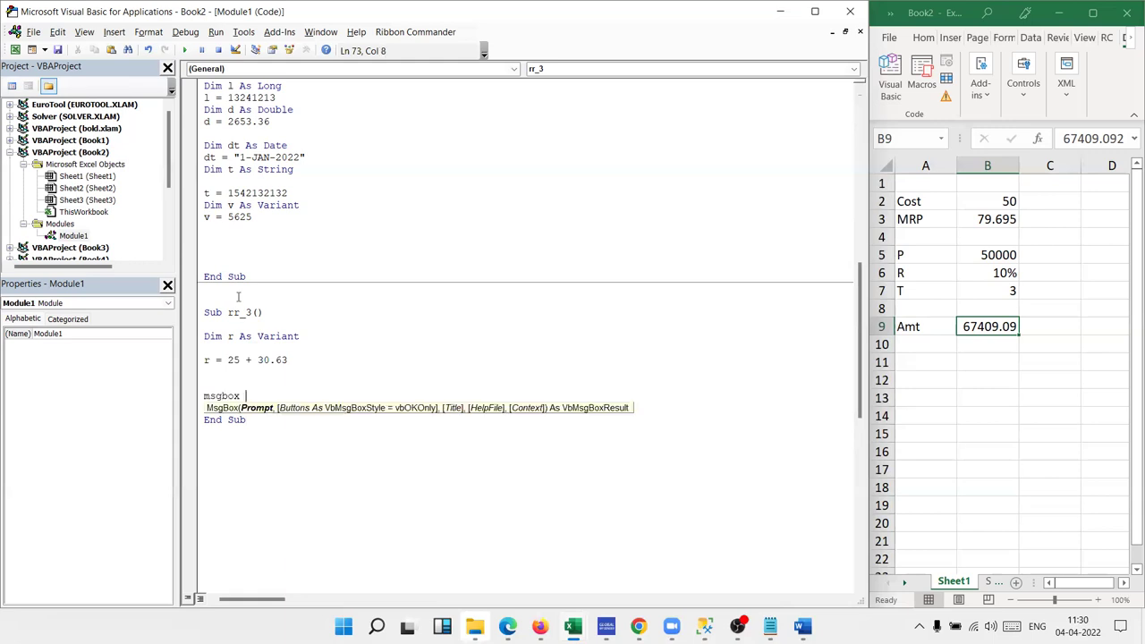
{"action": "type", "text": "r"}
{"action": "left_click", "coordinate": [273, 348]}
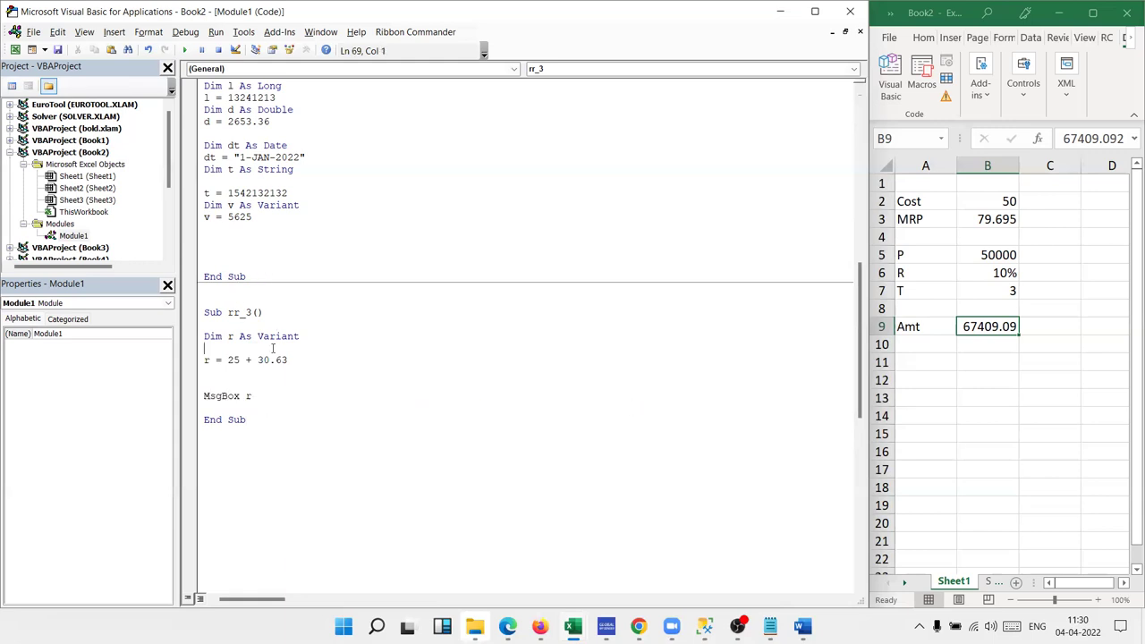
Run rr_3 showing 55.63, change the line to MsgBox Round(r, 0), and rerun it.
{"action": "left_click", "coordinate": [184, 50]}
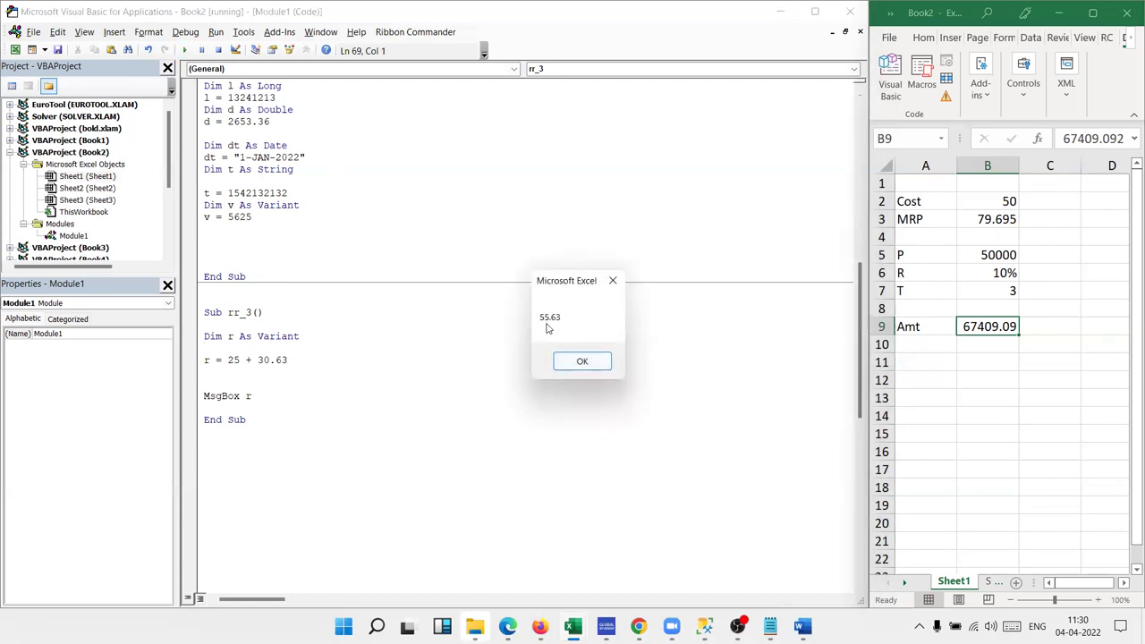
{"action": "left_click", "coordinate": [564, 367]}
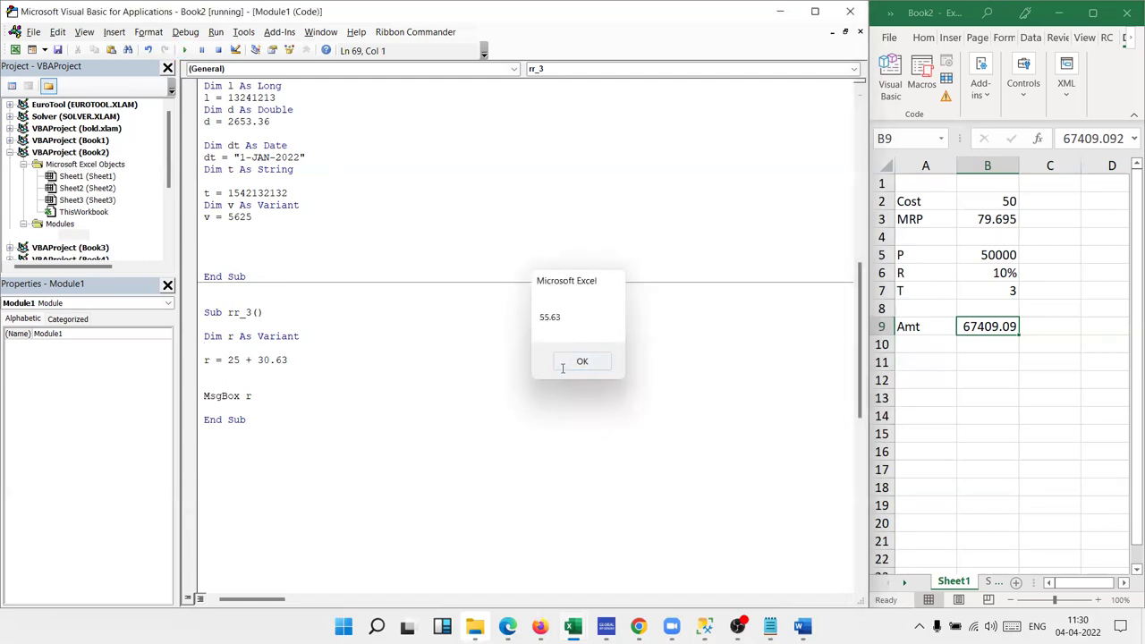
{"action": "left_click", "coordinate": [273, 396]}
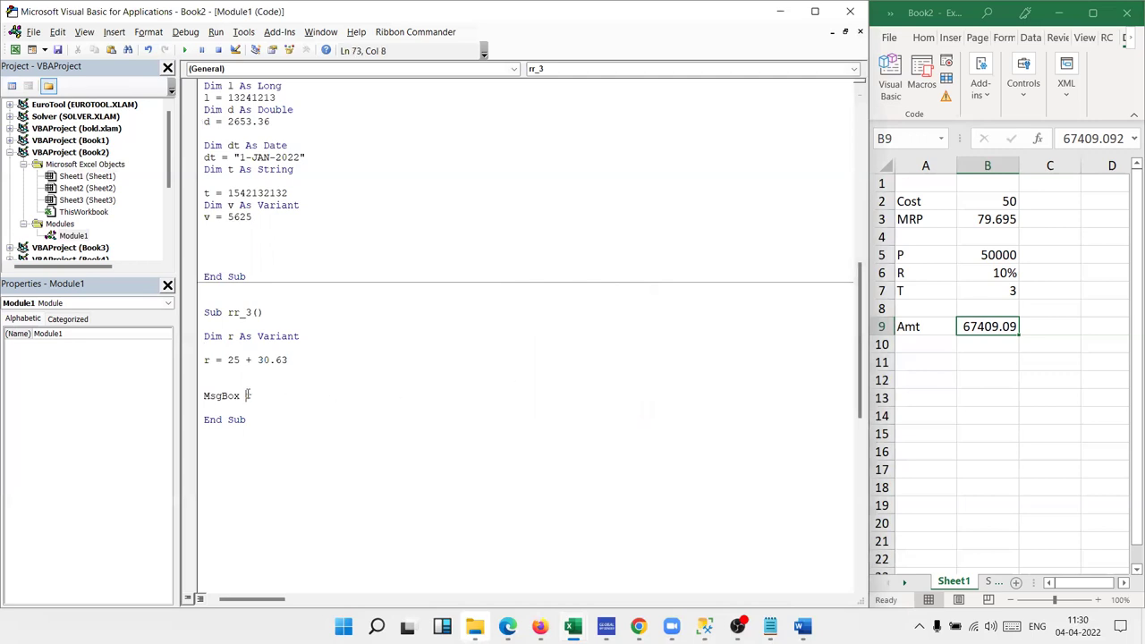
{"action": "type", "text": "oub"}
{"action": "key", "text": "BackSpace"}
{"action": "type", "text": "nd"}
{"action": "type", "text": "(r"}
{"action": "key", "text": "Return"}
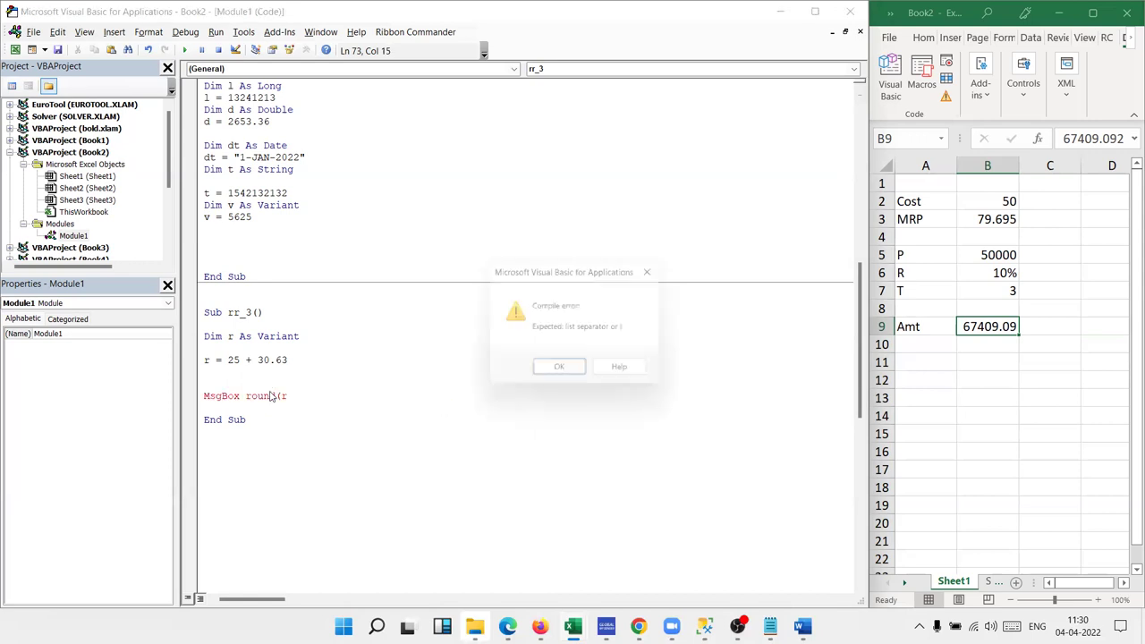
{"action": "key", "text": "Return"}
{"action": "type", "text": ", 0"}
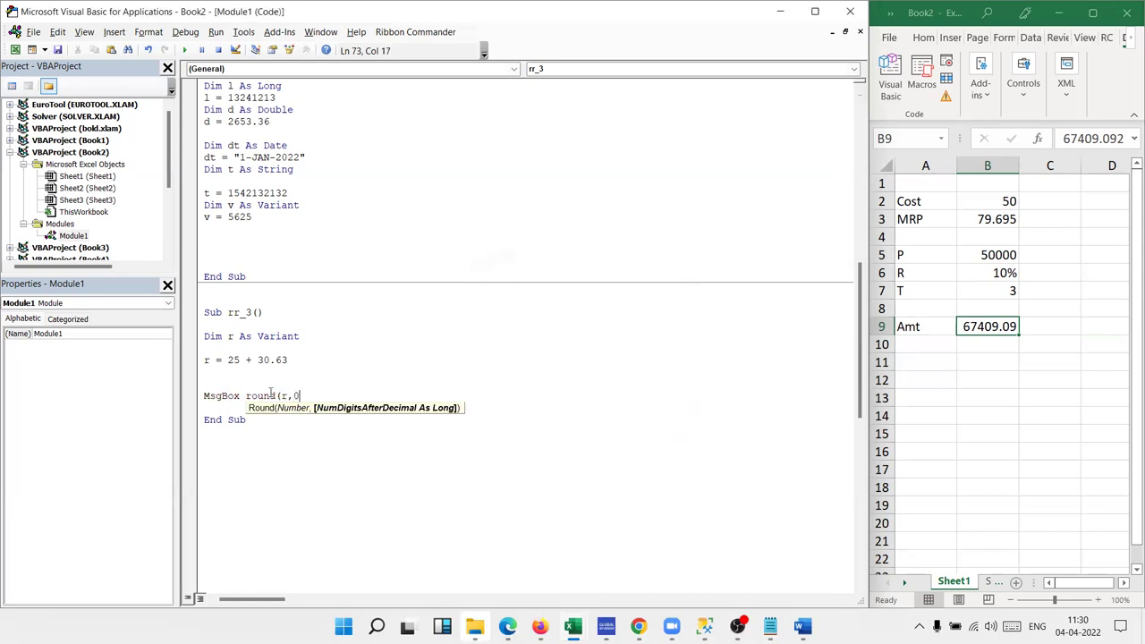
{"action": "type", "text": ")"}
{"action": "key", "text": "Up"}
{"action": "key", "text": "Up"}
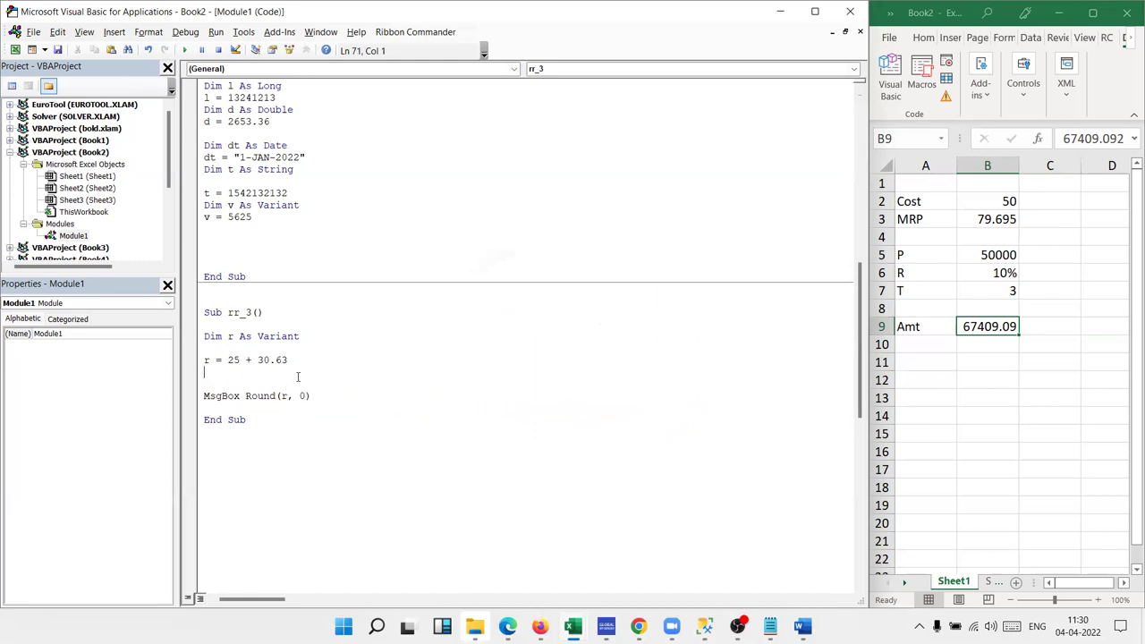
{"action": "left_click", "coordinate": [184, 50]}
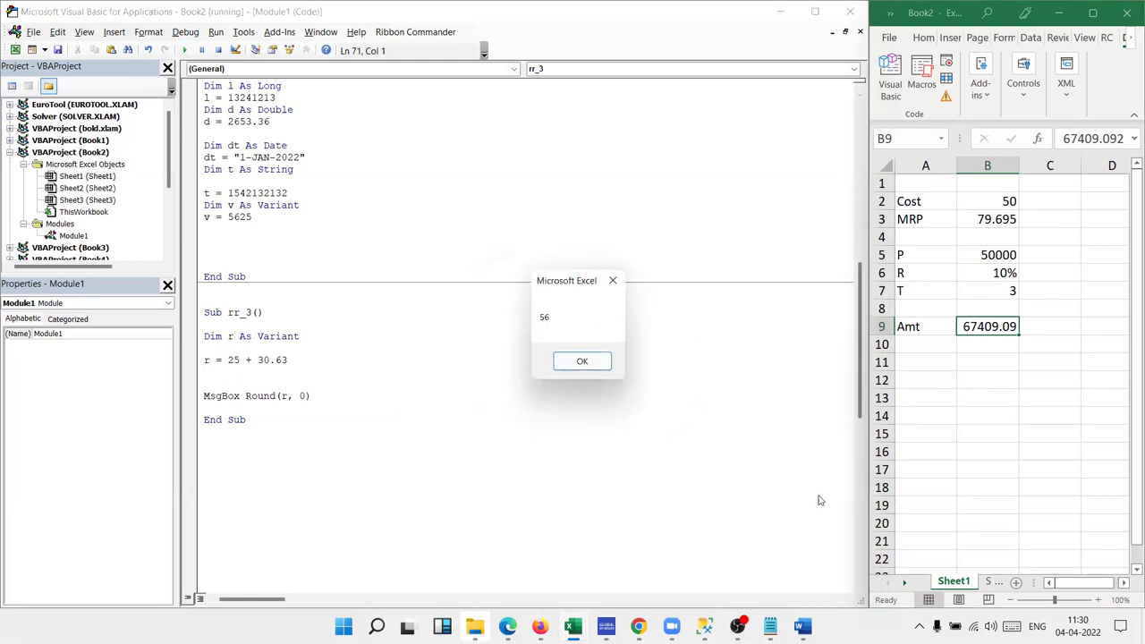
Close the 56 message and change r's type from Variant to Long.
{"action": "left_click", "coordinate": [582, 361]}
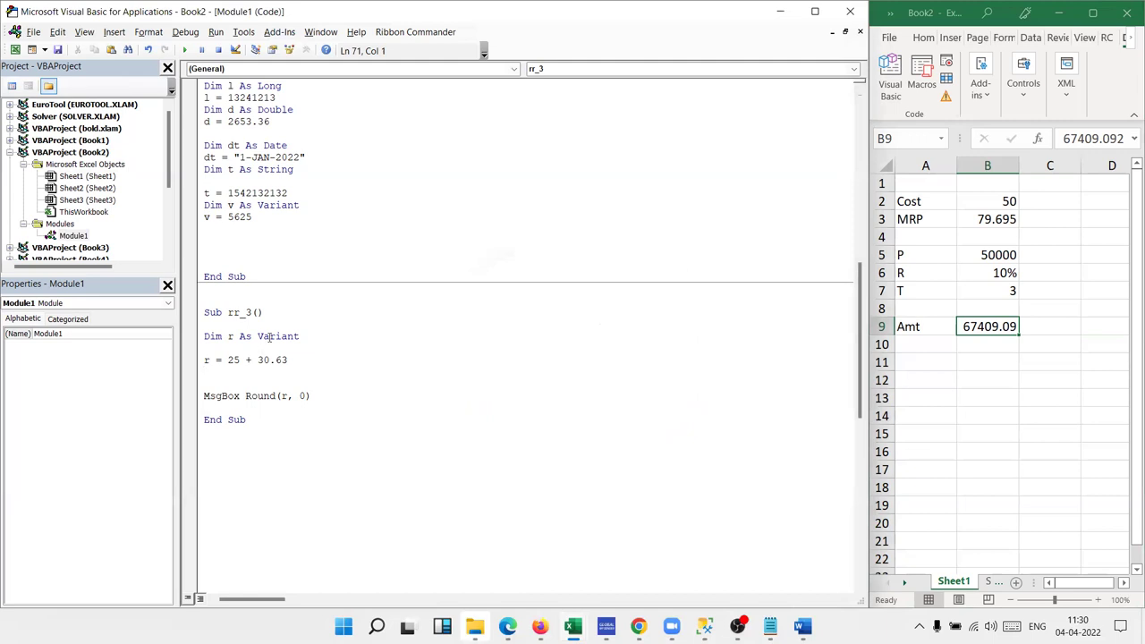
{"action": "double_click", "coordinate": [274, 338]}
{"action": "key", "text": "BackSpace"}
{"action": "key", "text": "BackSpace"}
{"action": "type", "text": "long"}
{"action": "left_click", "coordinate": [252, 360]}
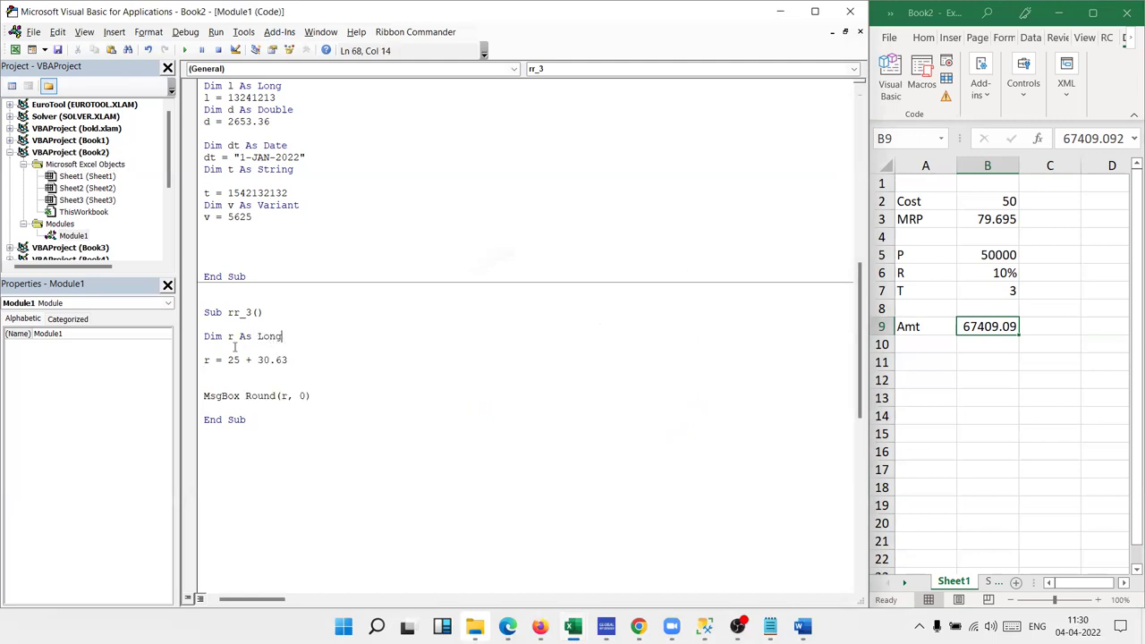
Replace Round(r, 0) with plain r, run rr_3, and close the 56 result.
{"action": "left_click_drag", "start_coordinate": [311, 396], "coordinate": [244, 401]}
{"action": "type", "text": "r"}
{"action": "left_click", "coordinate": [281, 386]}
{"action": "left_click", "coordinate": [184, 50]}
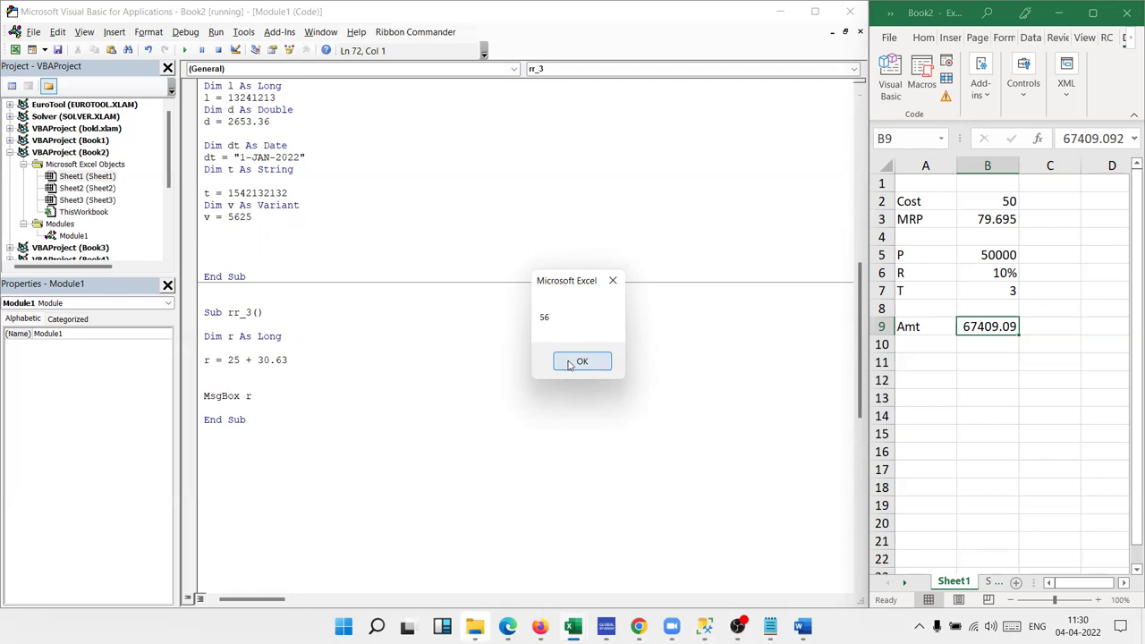
{"action": "left_click", "coordinate": [569, 362]}
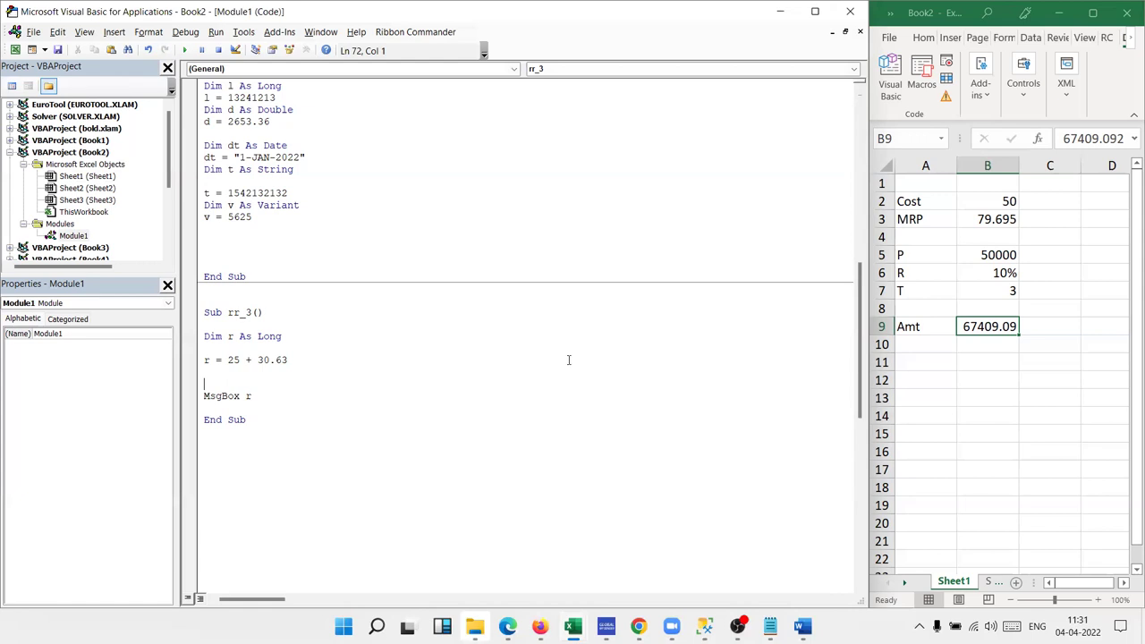
Review rr_1's p, r, t assignments and compound-interest formula.
{"action": "scroll", "coordinate": [365, 291], "scroll_direction": "up", "scroll_amount": 3}
{"action": "scroll", "coordinate": [365, 292], "scroll_direction": "up", "scroll_amount": 4}
{"action": "scroll", "coordinate": [365, 292], "scroll_direction": "up", "scroll_amount": 3}
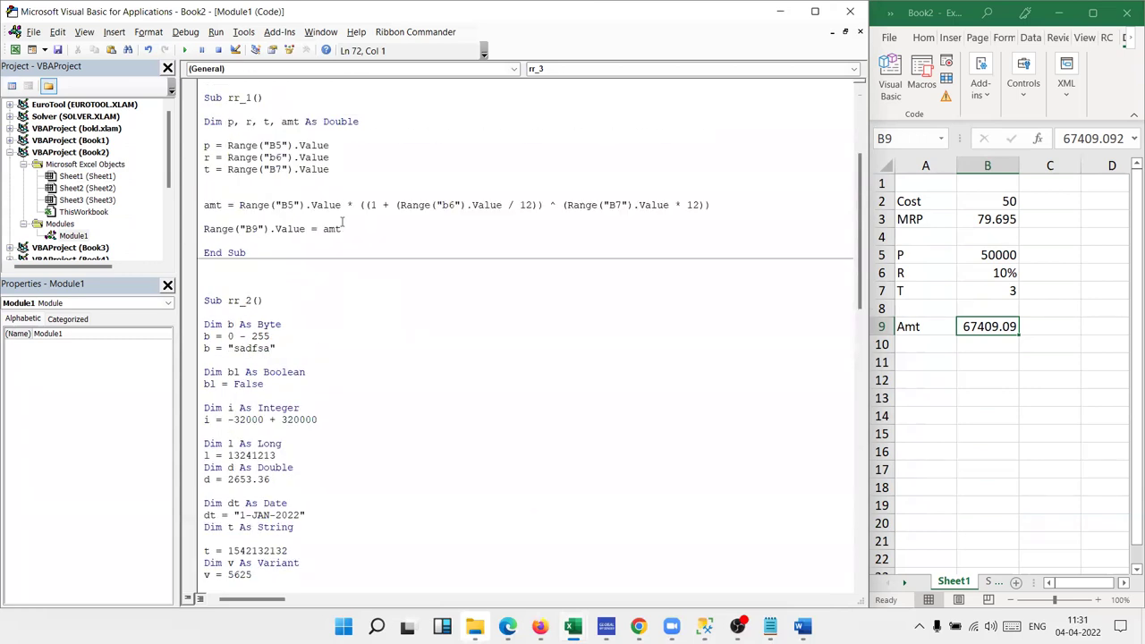
{"action": "left_click_drag", "start_coordinate": [339, 190], "coordinate": [266, 134]}
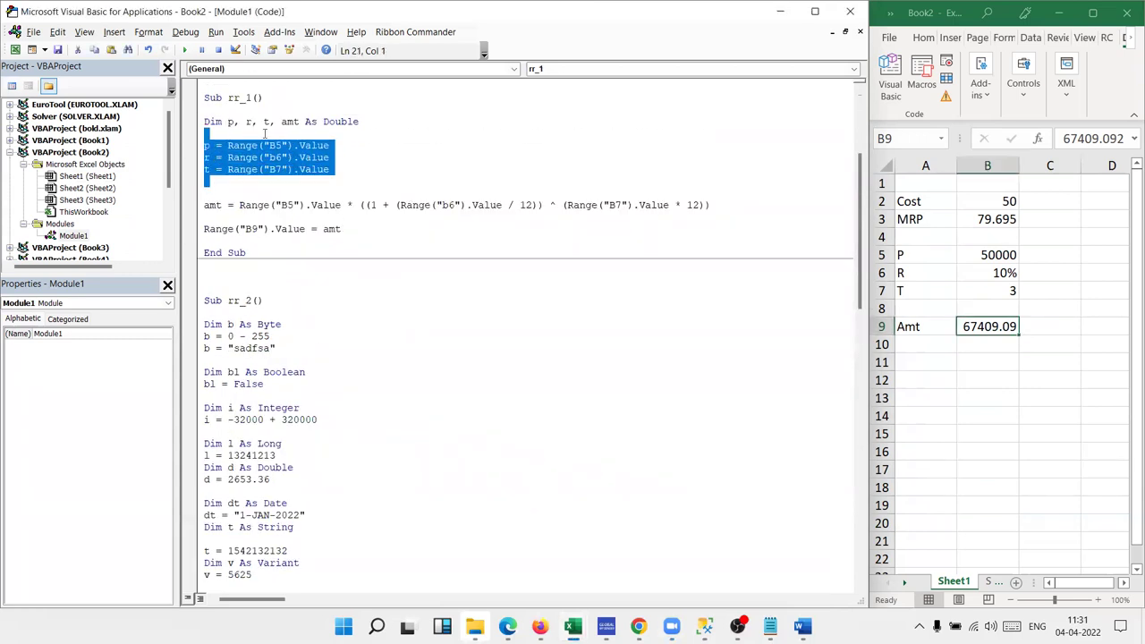
{"action": "left_click_drag", "start_coordinate": [311, 205], "coordinate": [542, 219]}
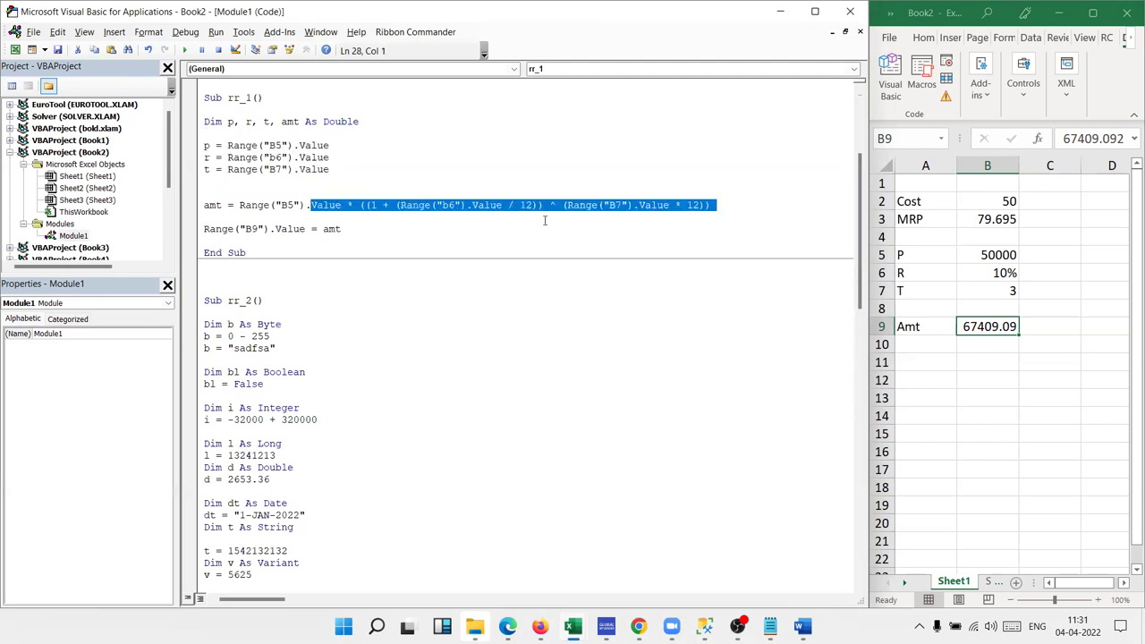
Set a breakpoint on rr_3's r = 25 + 30.63 line.
{"action": "scroll", "coordinate": [562, 298], "scroll_direction": "down", "scroll_amount": 3}
{"action": "scroll", "coordinate": [447, 331], "scroll_direction": "down", "scroll_amount": 7}
{"action": "scroll", "coordinate": [331, 358], "scroll_direction": "down", "scroll_amount": 2}
{"action": "left_click", "coordinate": [190, 327]}
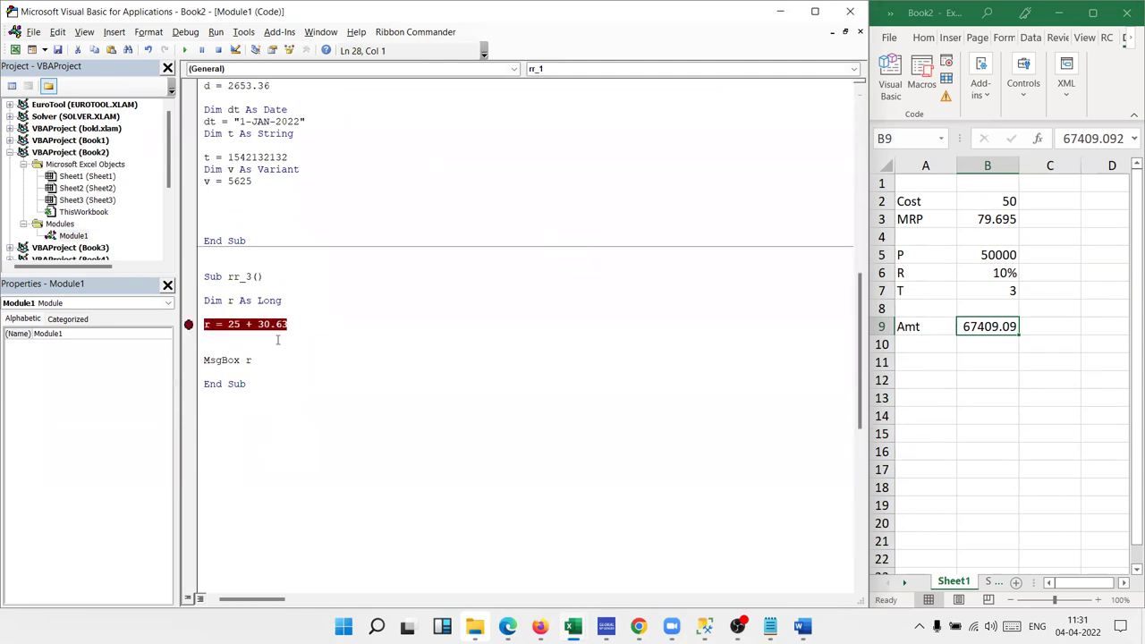
{"action": "left_click", "coordinate": [196, 326]}
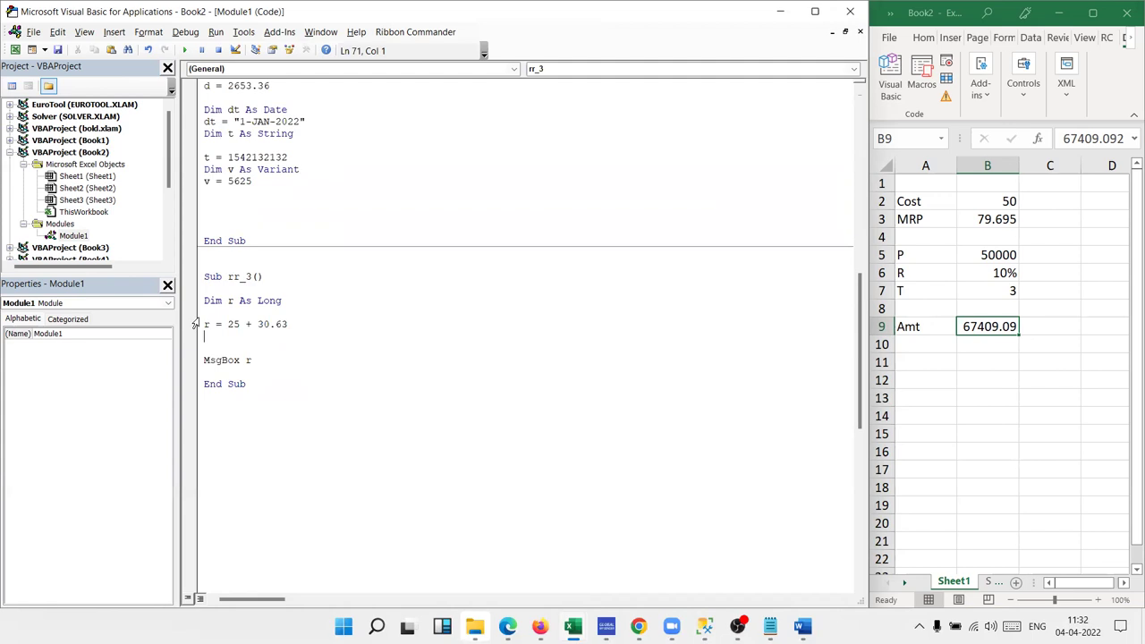
{"action": "mouse_move", "coordinate": [474, 626]}
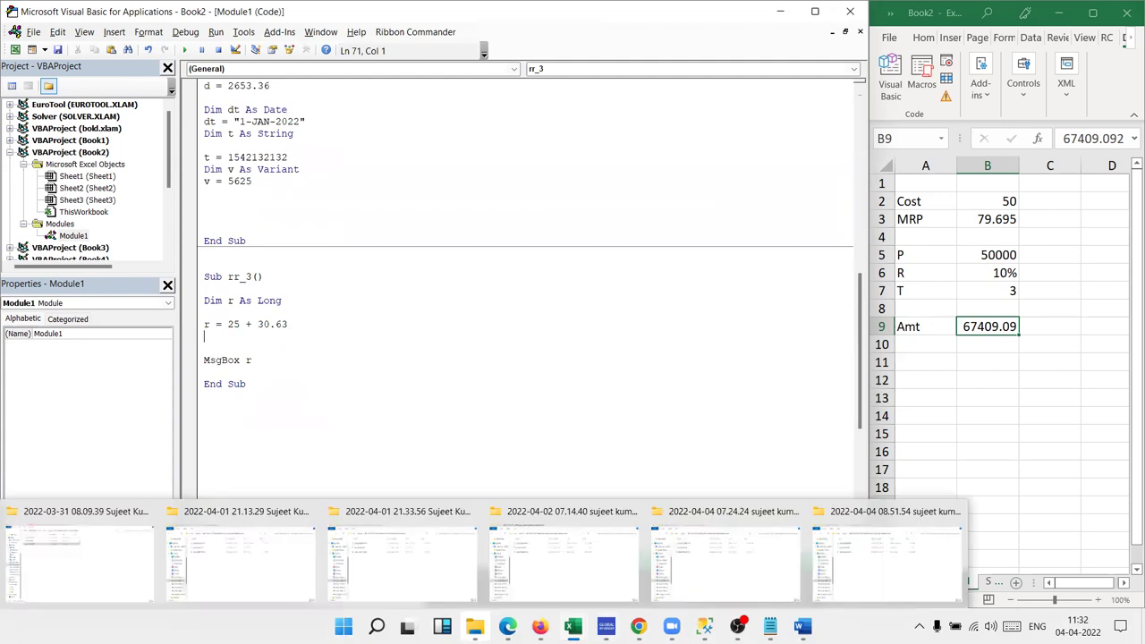
Switch to the Gmail tab, open the inbox, discard a new draft, and search for 'book'.
{"action": "left_click", "coordinate": [638, 626]}
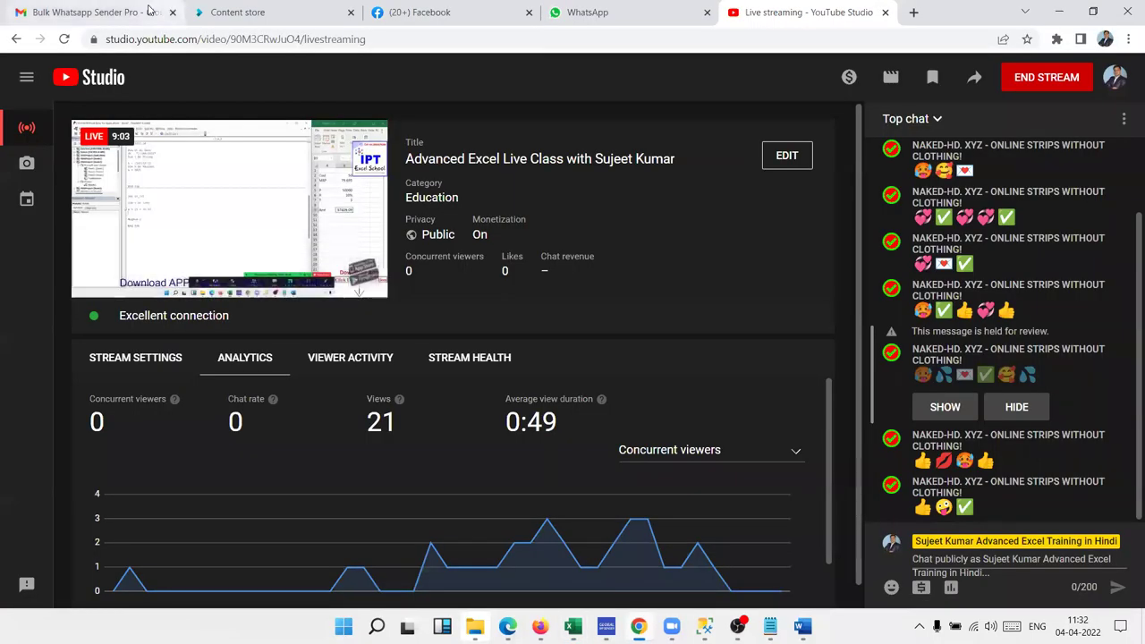
{"action": "left_click", "coordinate": [109, 12]}
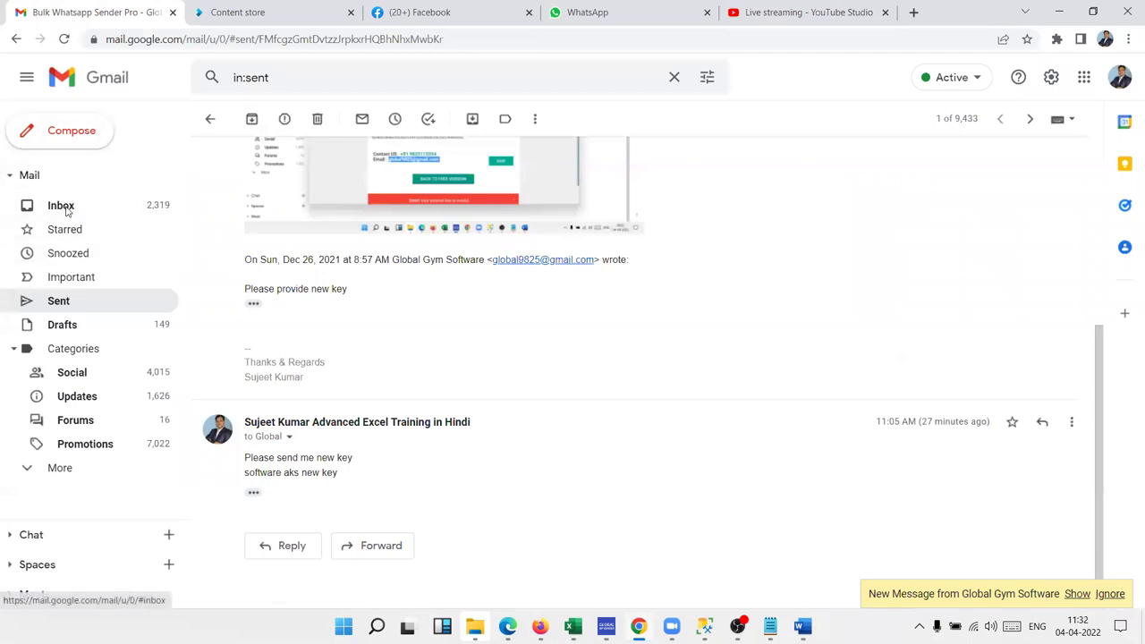
{"action": "left_click", "coordinate": [63, 208]}
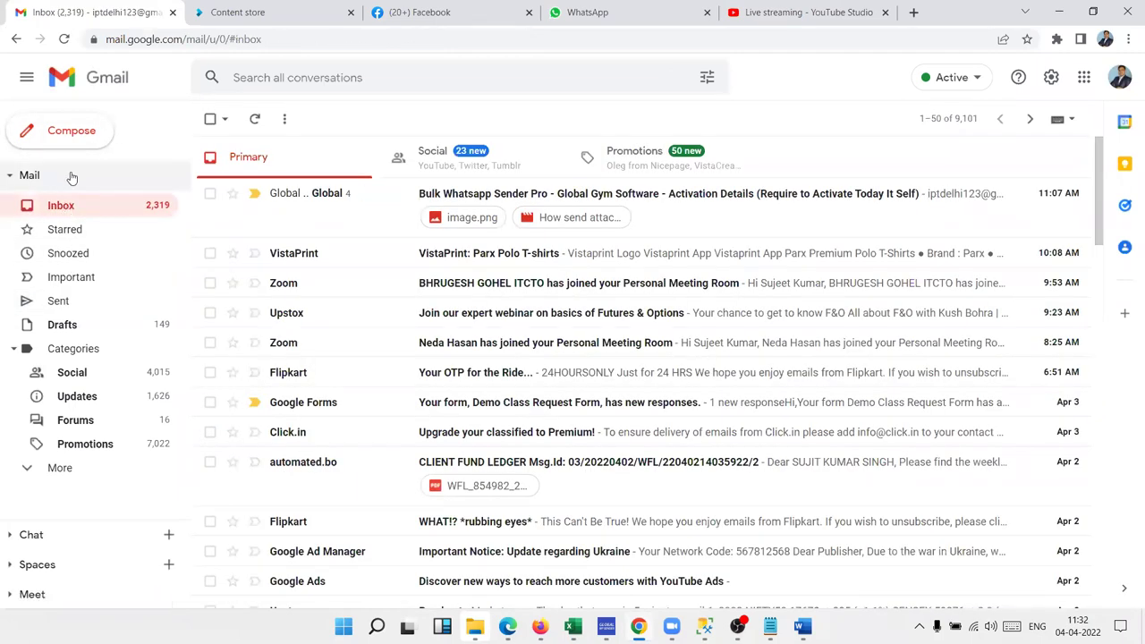
{"action": "left_click", "coordinate": [76, 133]}
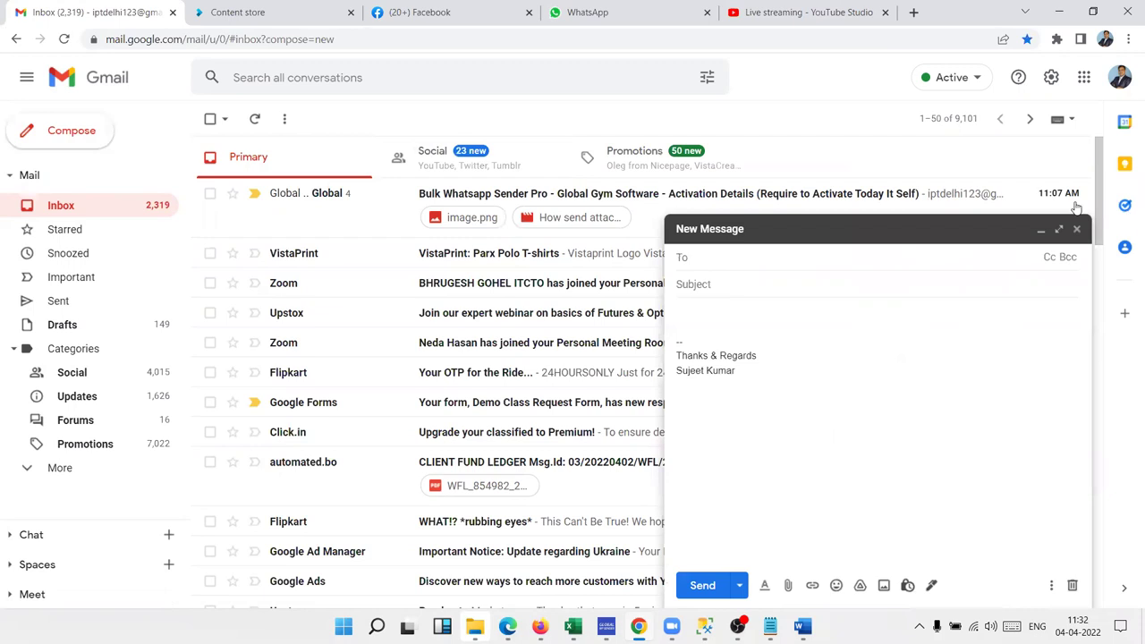
{"action": "key", "text": "Escape"}
{"action": "left_click", "coordinate": [474, 80]}
{"action": "type", "text": "book"}
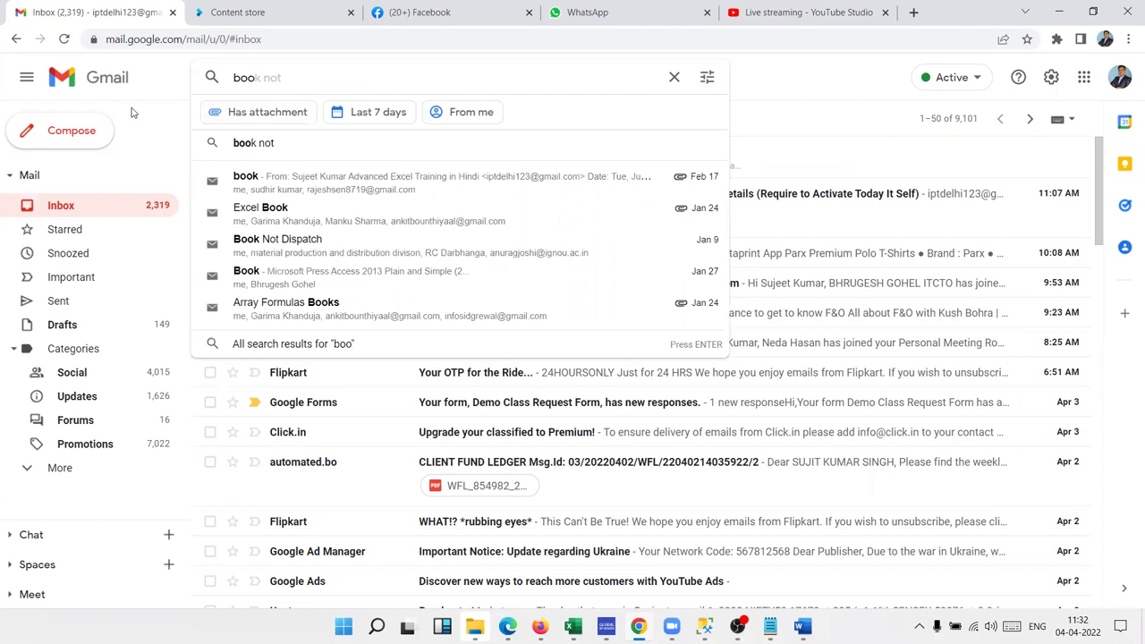
Change the search to 'vba book' and open the thread with VBA Books.pdf.
{"action": "key", "text": "BackSpace"}
{"action": "key", "text": "BackSpace"}
{"action": "key", "text": "BackSpace"}
{"action": "type", "text": "vba"}
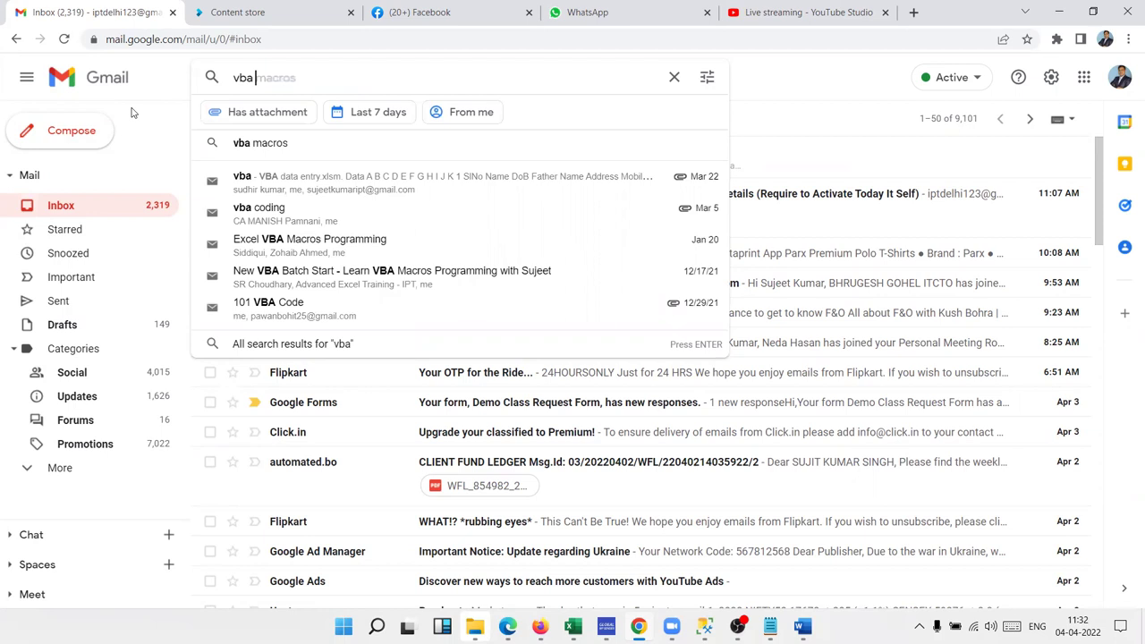
{"action": "type", "text": " book"}
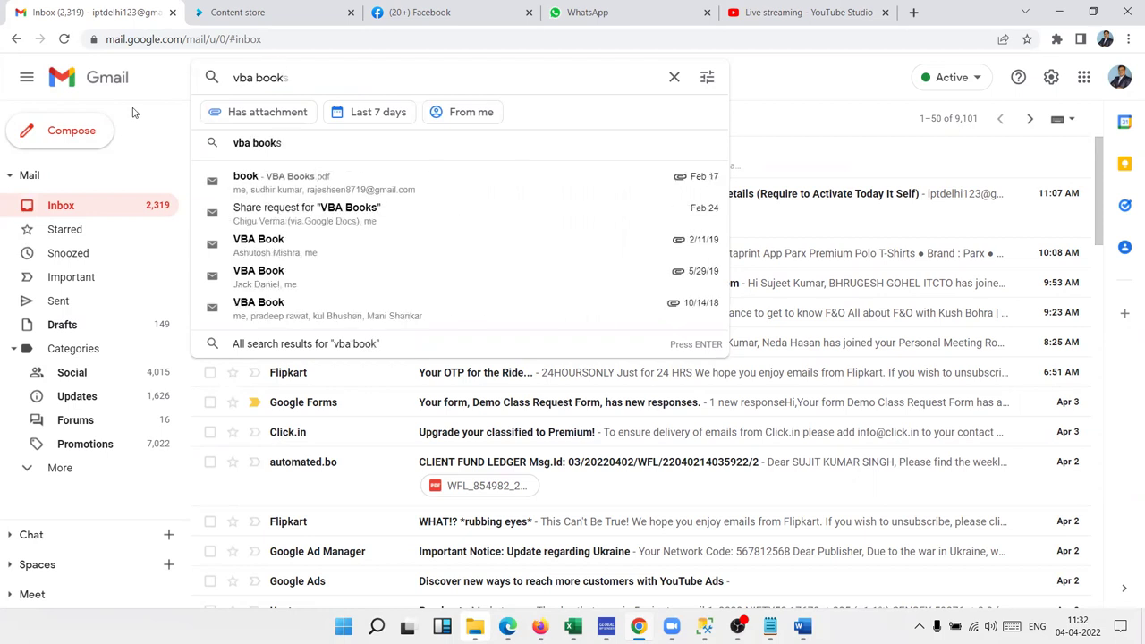
{"action": "left_click", "coordinate": [225, 192]}
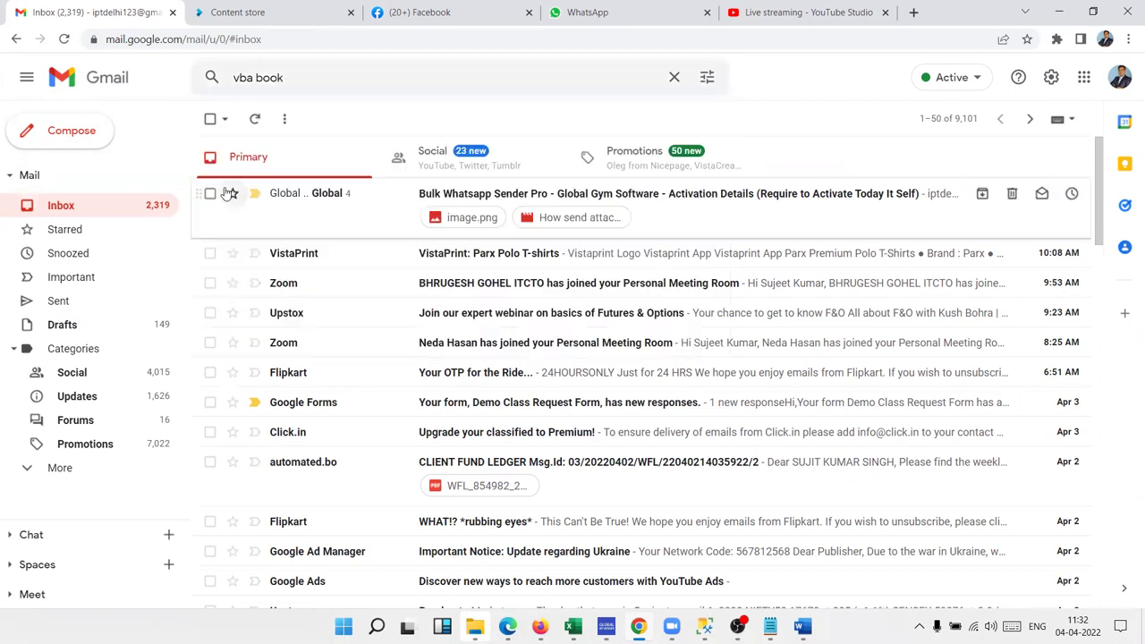
Scroll the thread, highlight the 199 in the message, and open then close its more-options menu.
{"action": "scroll", "coordinate": [313, 358], "scroll_direction": "down", "scroll_amount": 1}
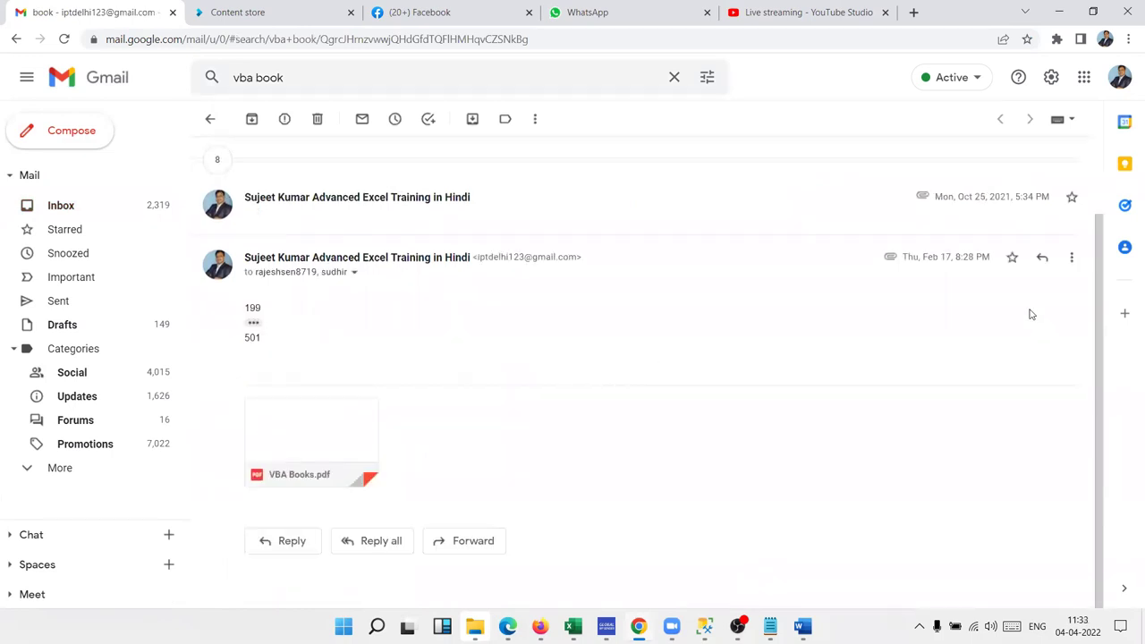
{"action": "double_click", "coordinate": [254, 307]}
{"action": "left_click", "coordinate": [424, 351]}
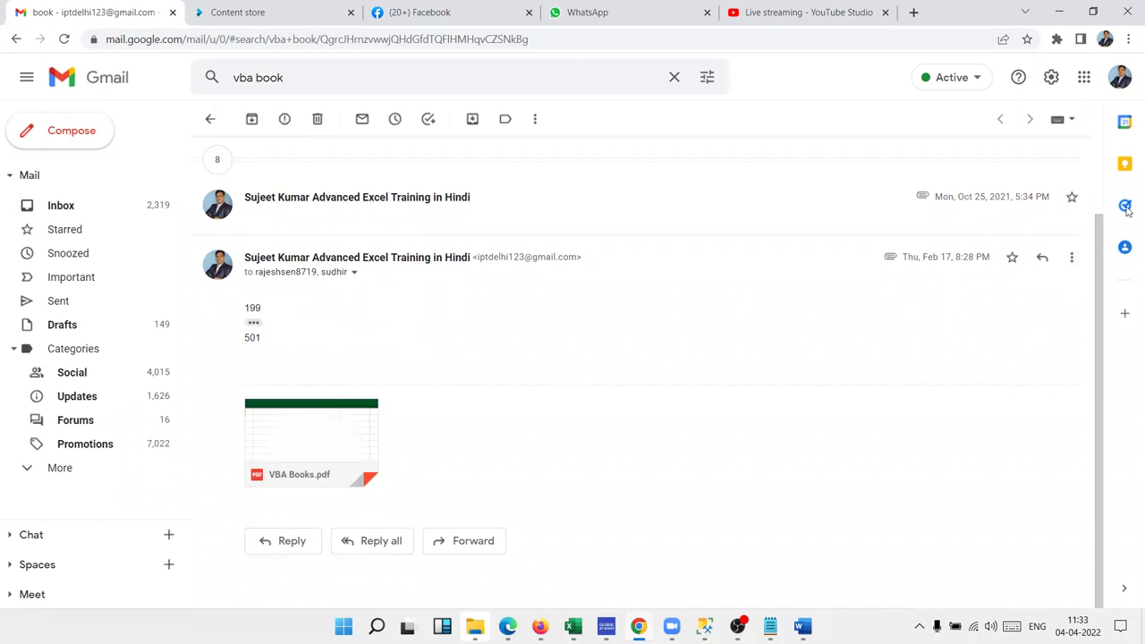
{"action": "left_click", "coordinate": [1071, 258]}
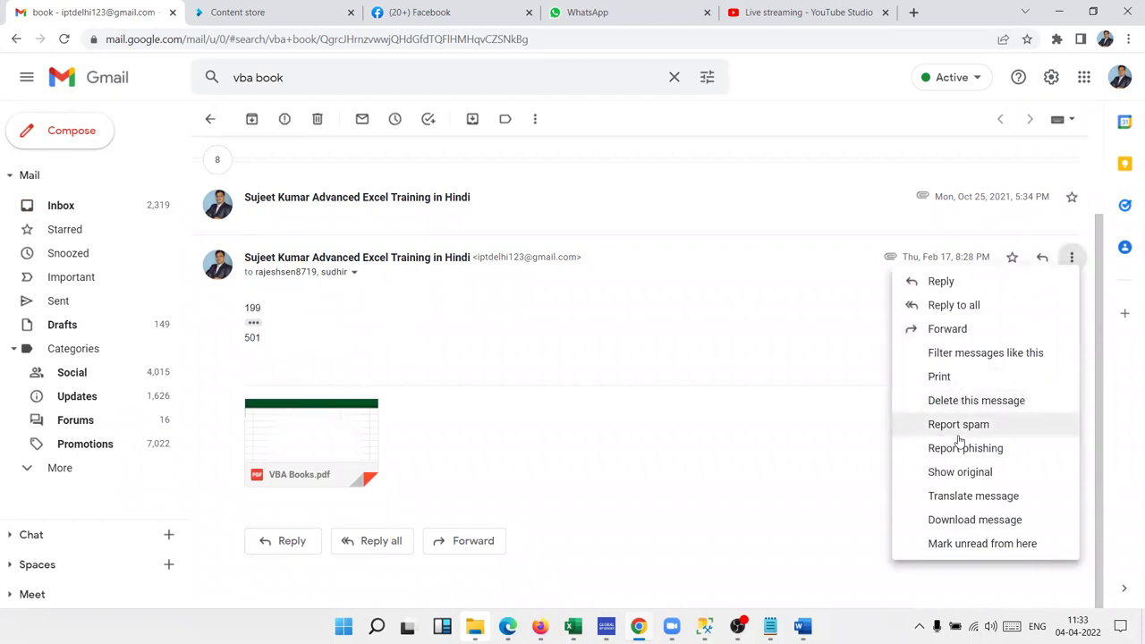
{"action": "left_click", "coordinate": [816, 380]}
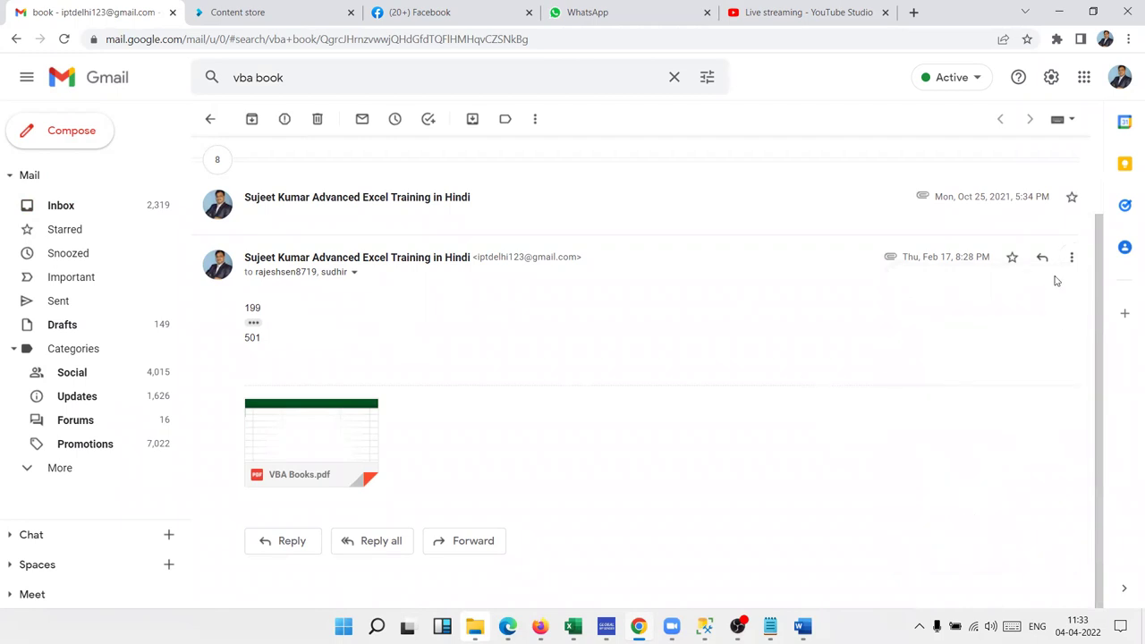
Forward the VBA Books.pdf message, adding two suggested contacts as recipients.
{"action": "left_click", "coordinate": [461, 540]}
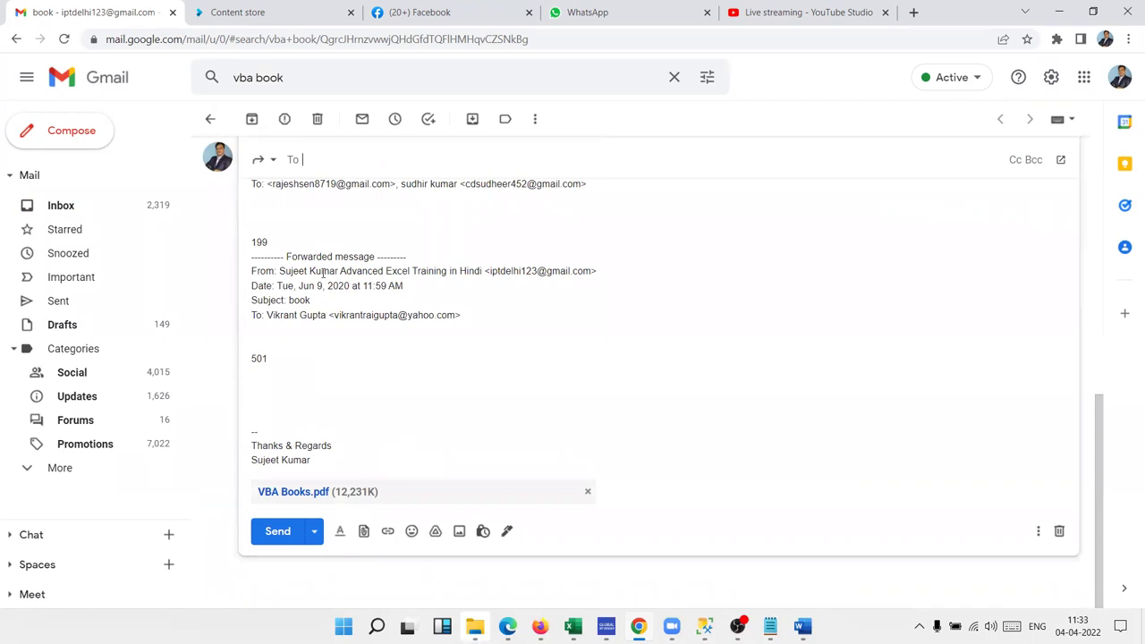
{"action": "type", "text": "gari"}
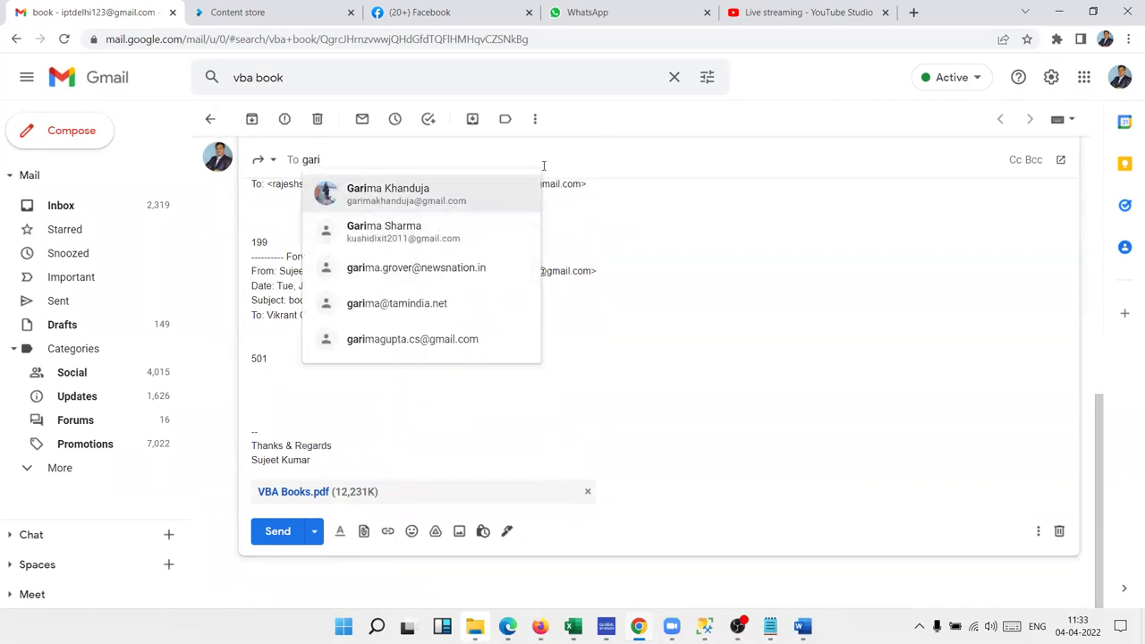
{"action": "left_click", "coordinate": [472, 193]}
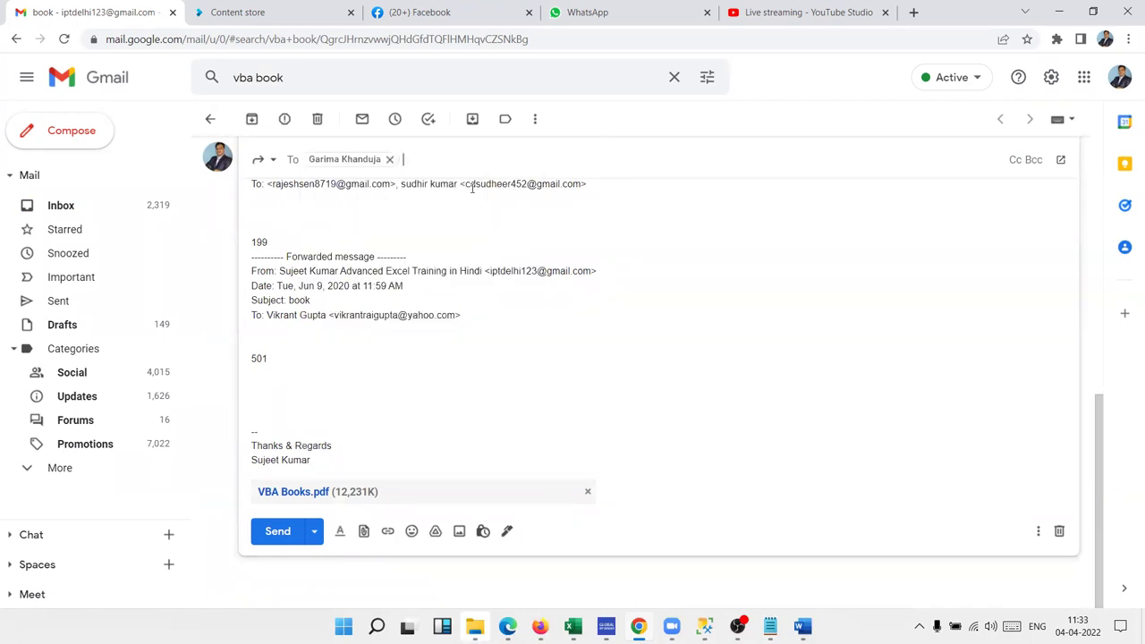
{"action": "type", "text": "tarun"}
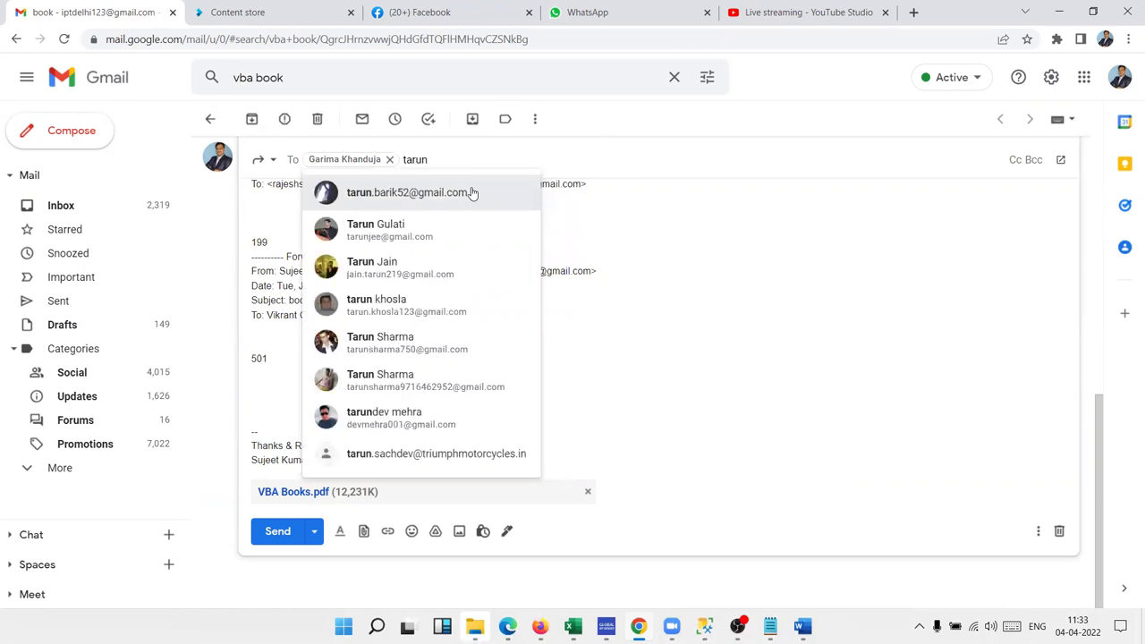
{"action": "mouse_move", "coordinate": [407, 193]}
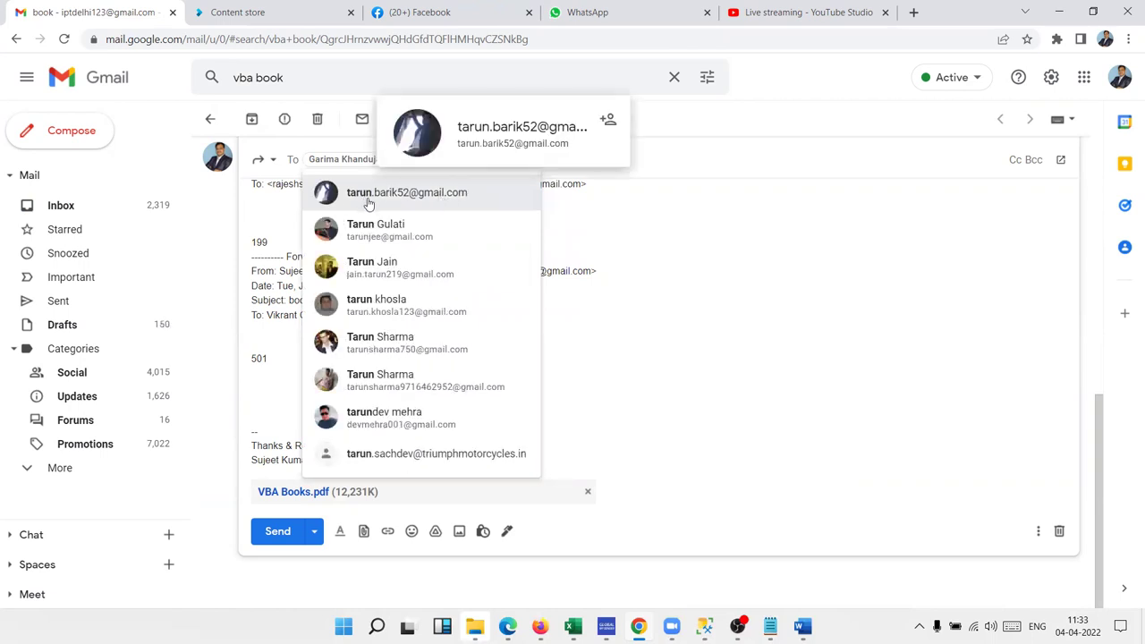
{"action": "left_click", "coordinate": [368, 204]}
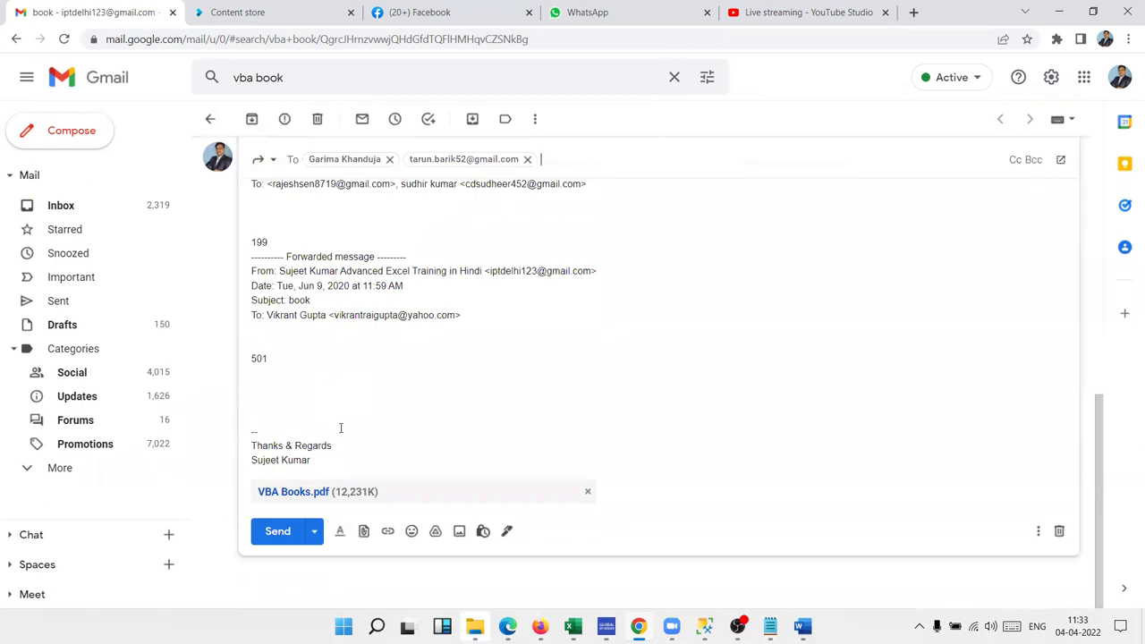
Replace the quoted forwarded text with just 199 and send the forward.
{"action": "left_click_drag", "start_coordinate": [306, 383], "coordinate": [243, 330]}
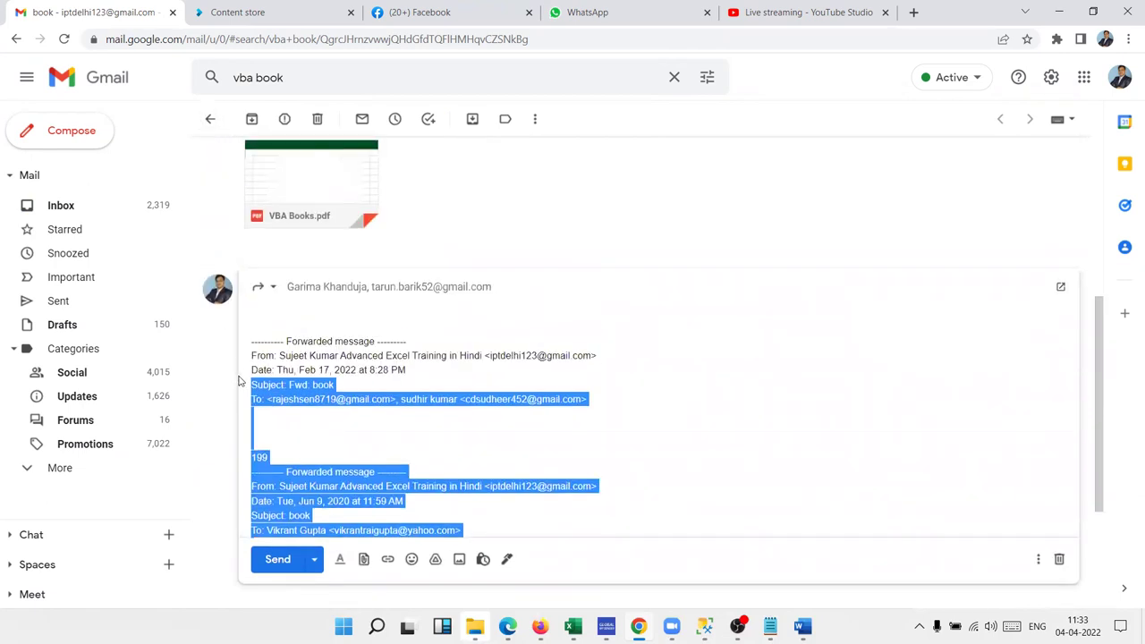
{"action": "key", "text": "Delete"}
{"action": "type", "text": "1999"}
{"action": "key", "text": "BackSpace"}
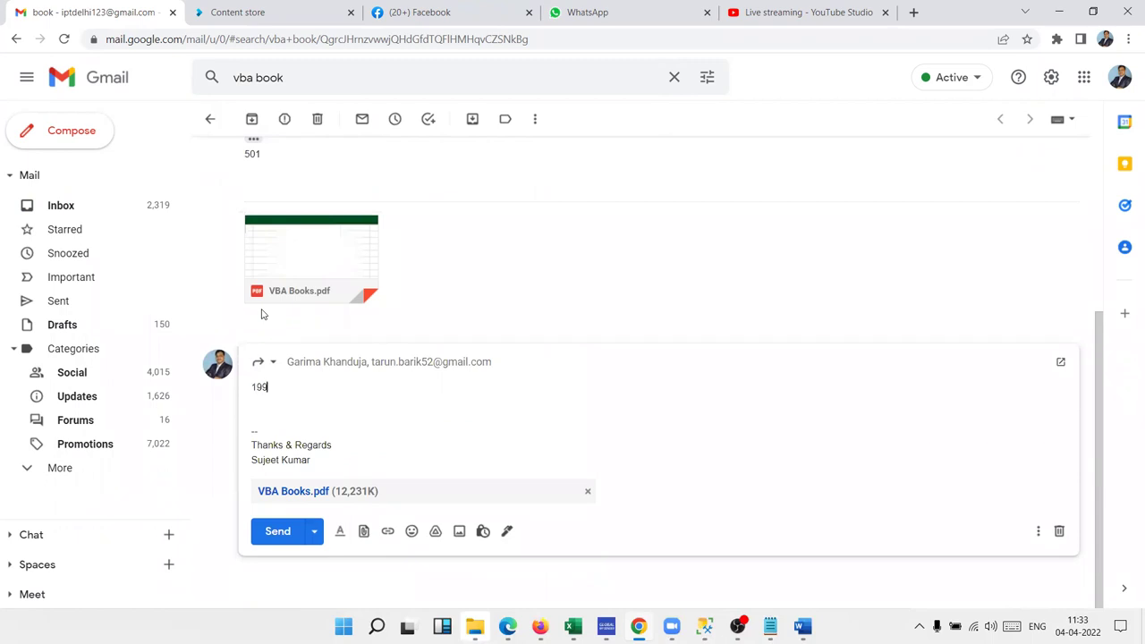
{"action": "left_click", "coordinate": [282, 534]}
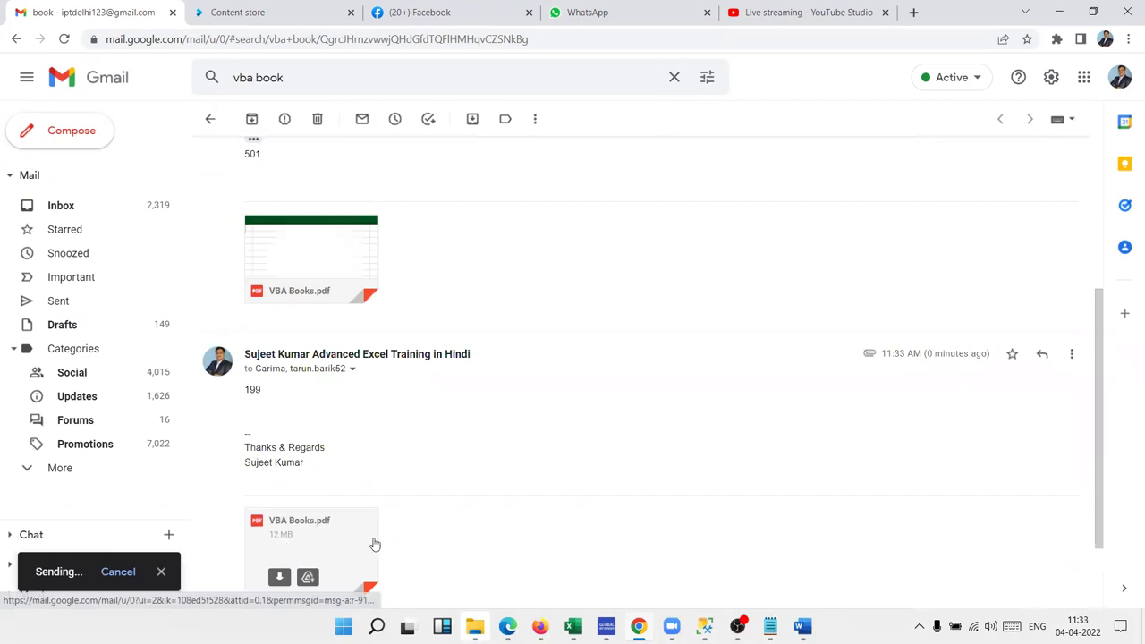
Stop the OBS live stream, close OBS, and minimize Chrome to show the VBA editor.
{"action": "key", "text": "alt+Tab"}
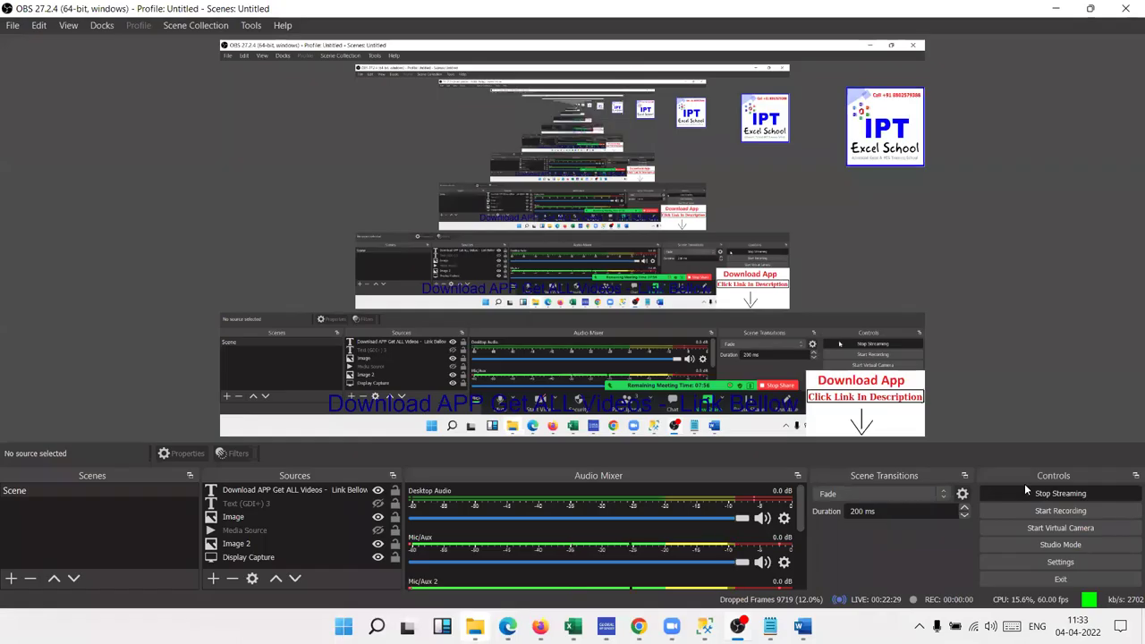
{"action": "left_click", "coordinate": [1030, 492]}
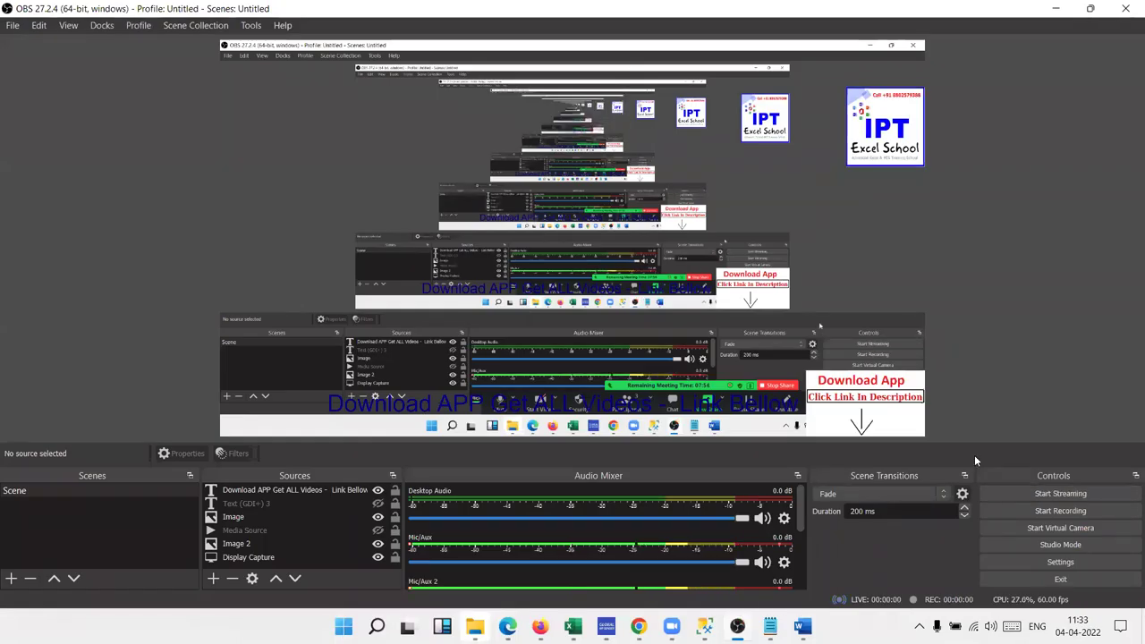
{"action": "left_click", "coordinate": [1126, 9]}
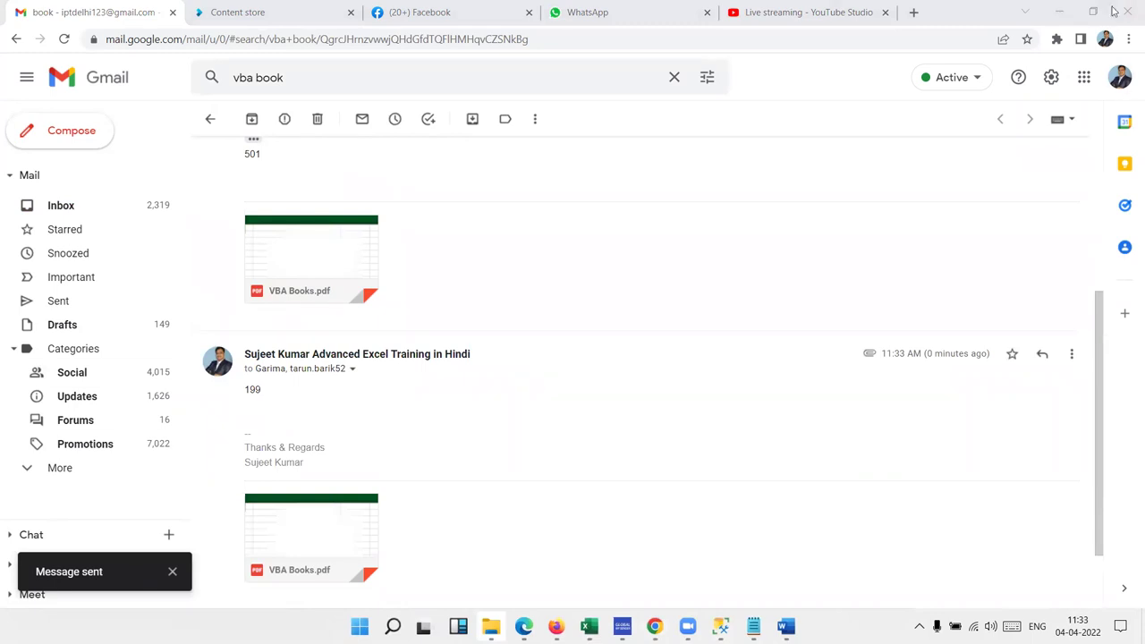
{"action": "left_click", "coordinate": [1058, 11]}
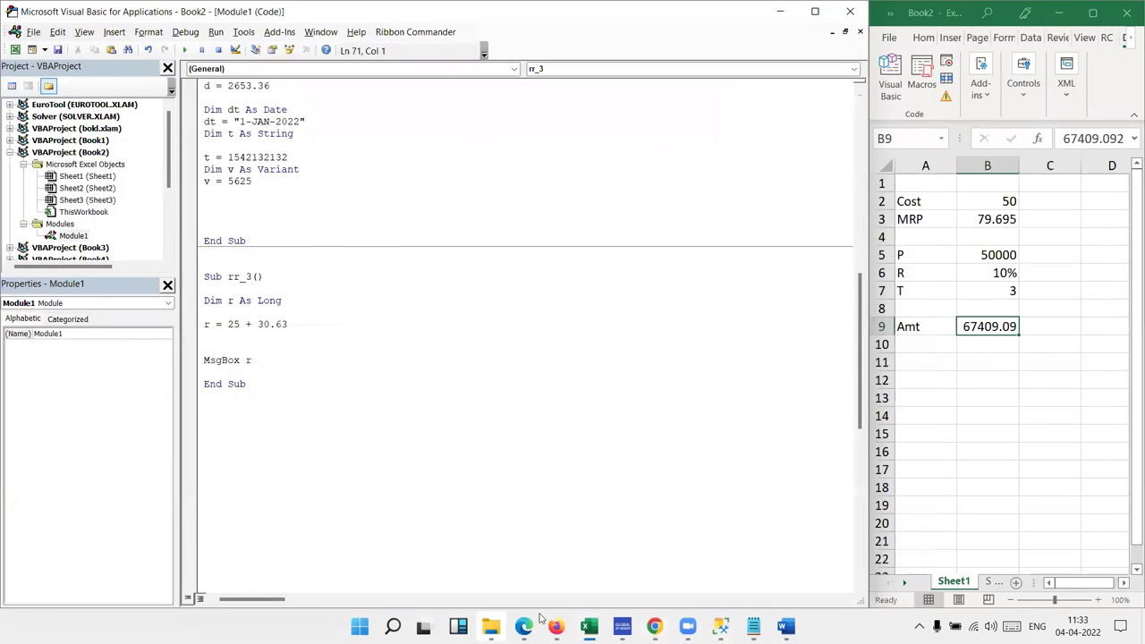